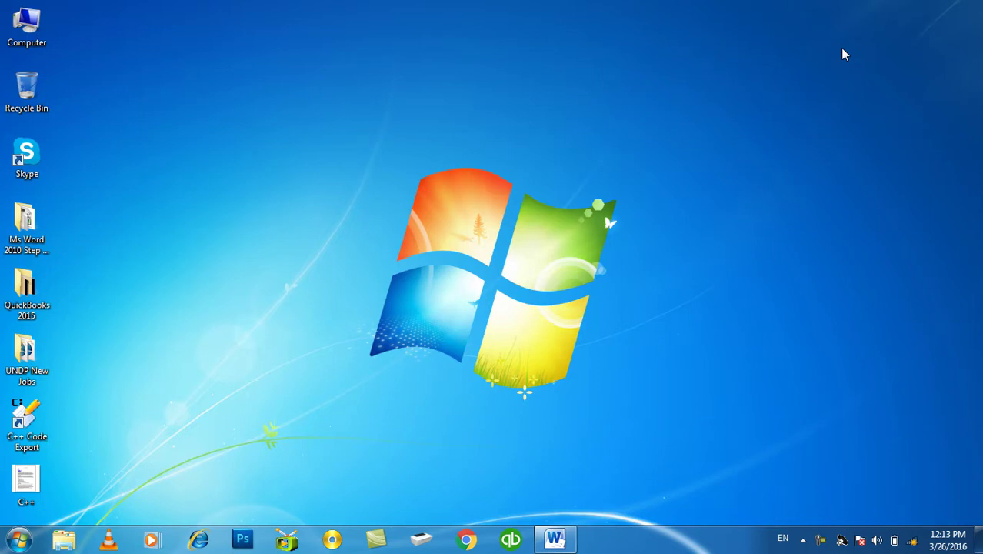
Restore the blank Document1 window and preview the Shapes gallery without picking a shape.
left_click(569, 536)
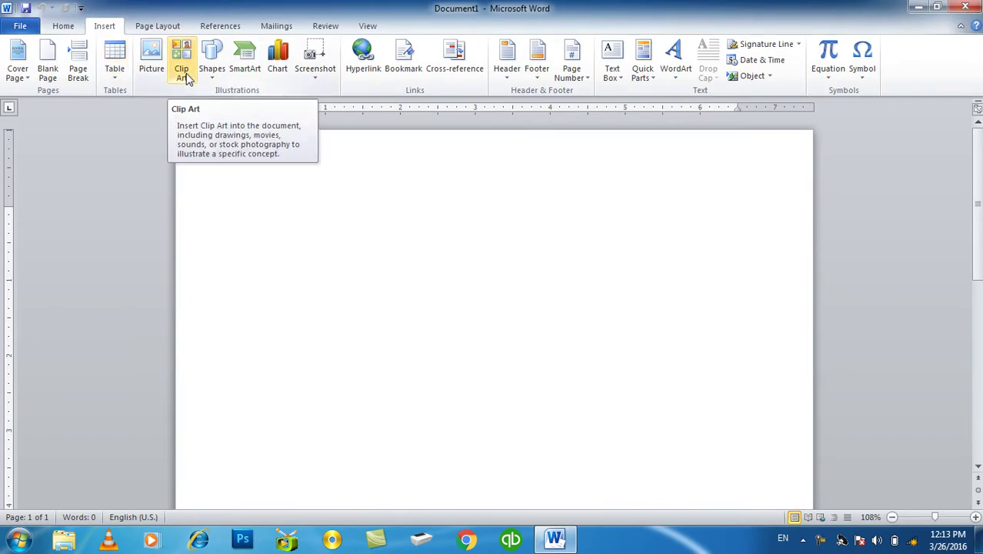
left_click(212, 76)
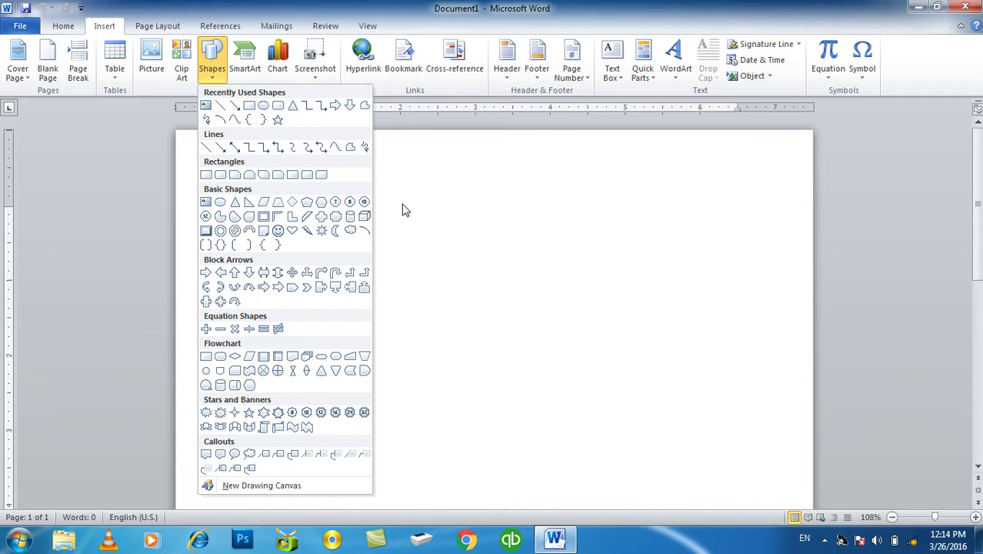
left_click(254, 73)
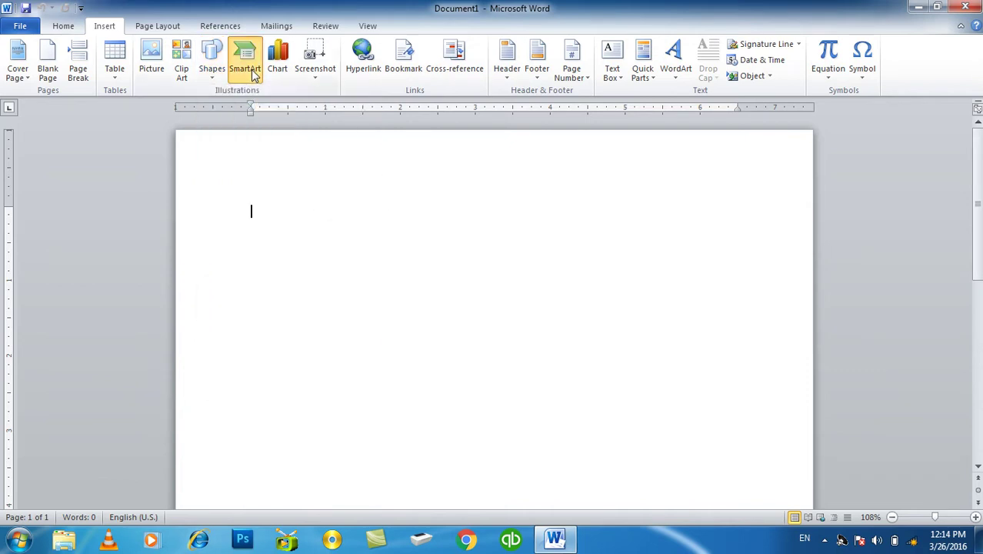
Insert a Text Cycle SmartArt from the Cycle category after previewing Basic and Block Cycle.
left_click(254, 74)
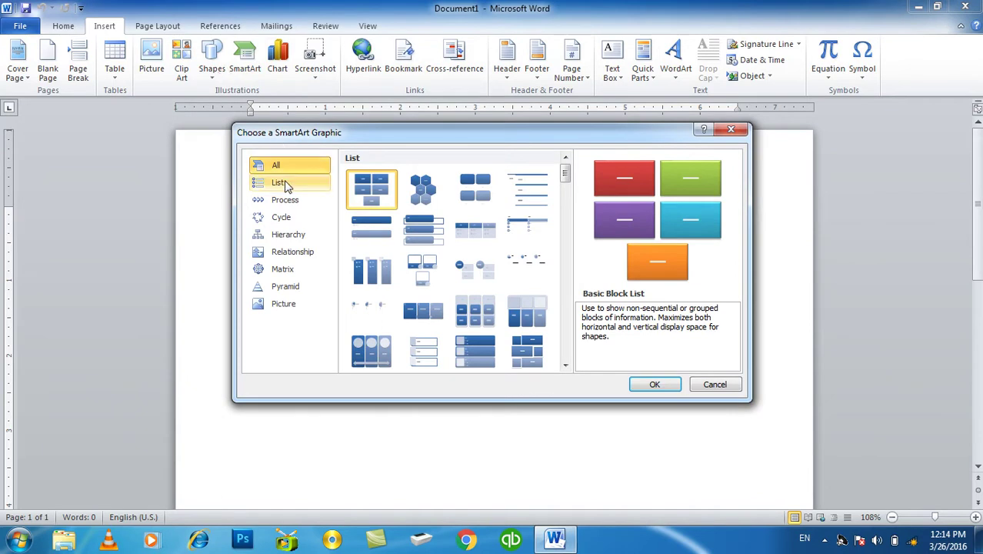
mouse_move(565, 173)
left_mouse_down()
mouse_move(563, 342)
mouse_move(563, 171)
left_mouse_up()
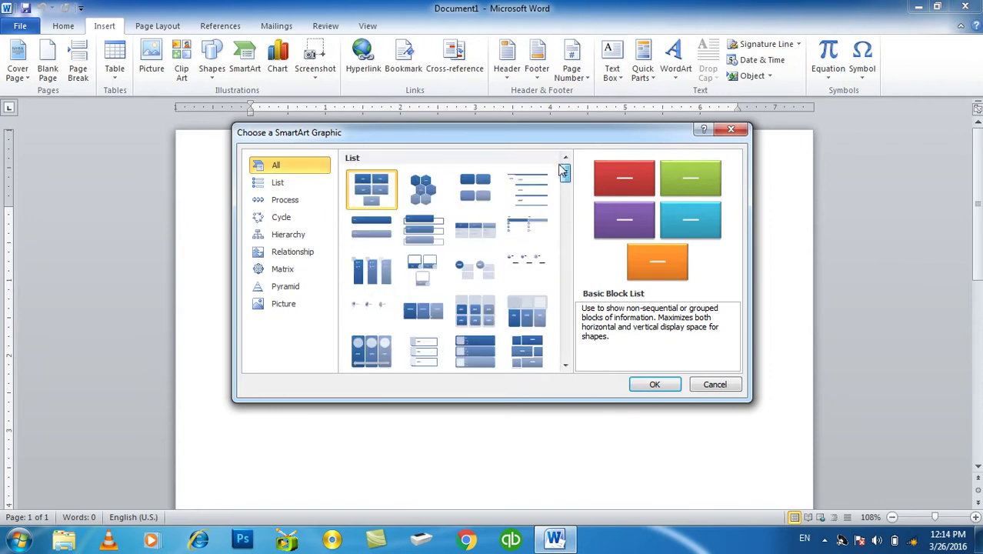
left_click(290, 221)
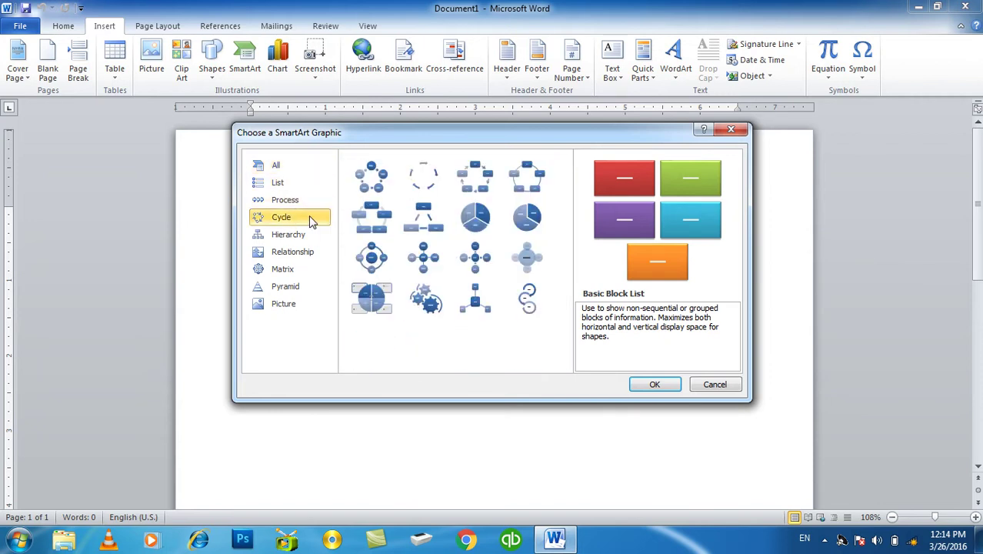
left_click(373, 181)
left_click(423, 177)
left_click(467, 180)
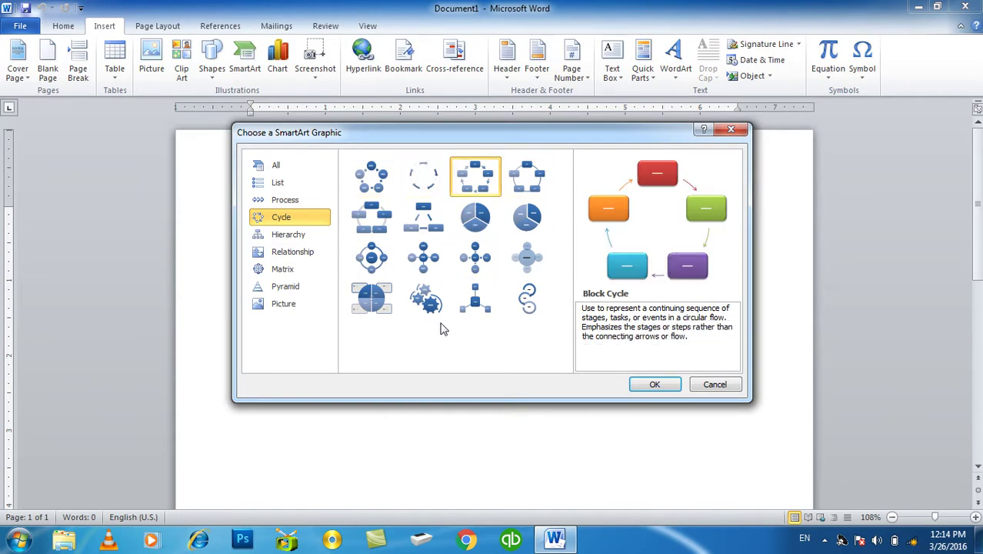
left_click(421, 183)
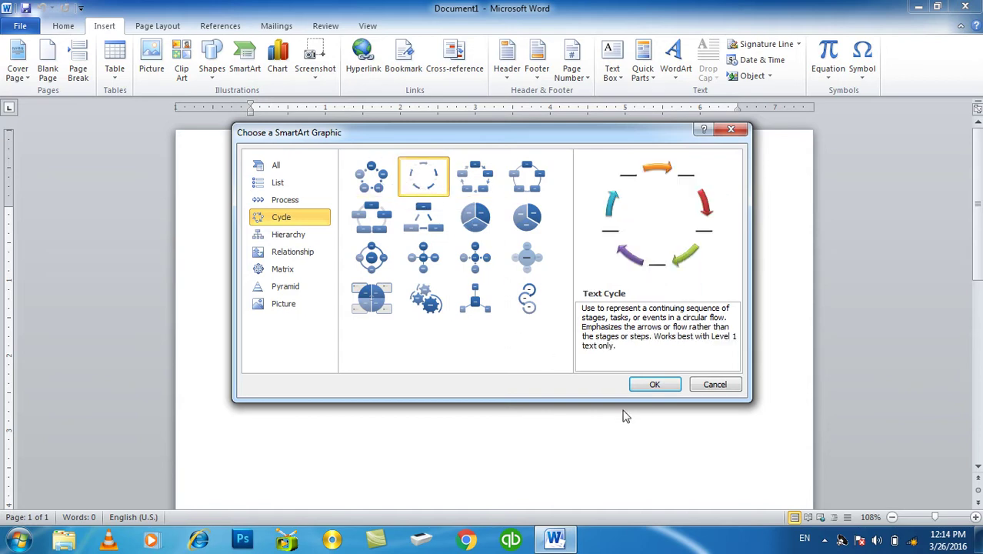
left_click(654, 384)
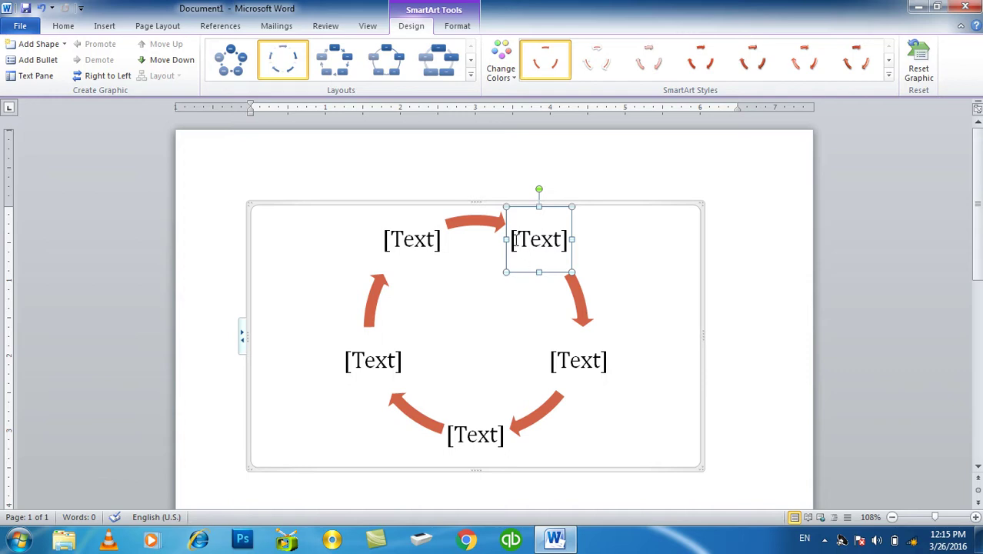
Label the top-right cycle step '1. Ms Word'.
left_click(515, 243)
type("1.")
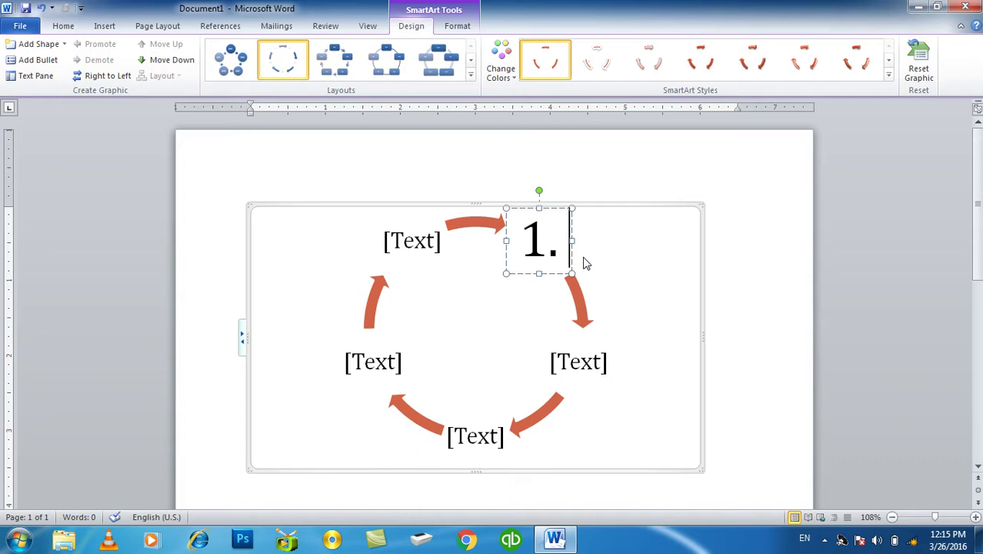
type("T")
key("BackSpace")
key("BackSpace")
type("Joun")
type("r")
key("BackSpace")
key("BackSpace")
key("BackSpace")
key("BackSpace")
key("BackSpace")
key("BackSpace")
type("Mws")
key("BackSpace")
key("BackSpace")
type("s Word")
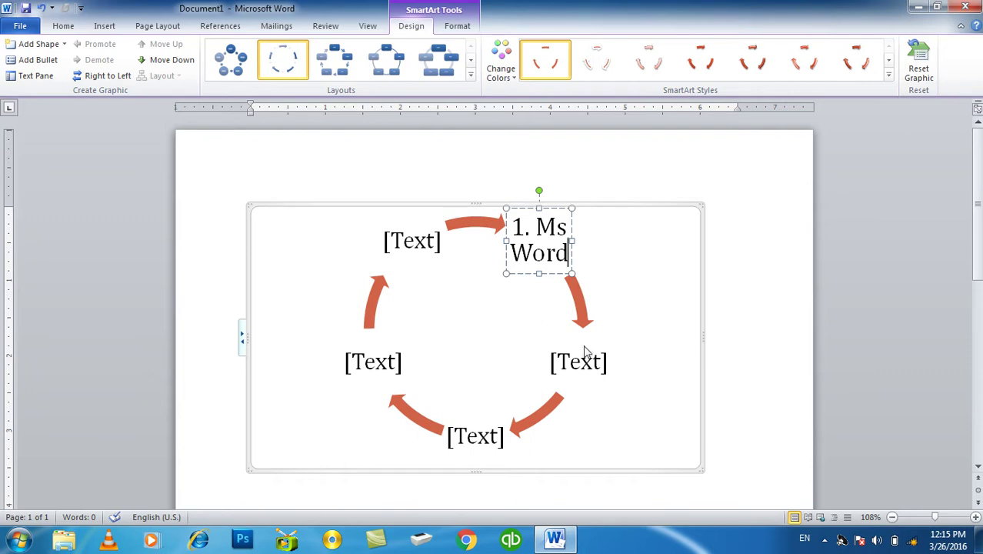
Label the right and bottom steps '2. Ms Excel' and '3. Ms PowerPoint'.
left_click(578, 363)
type("2. Ms Excel")
left_click(481, 437)
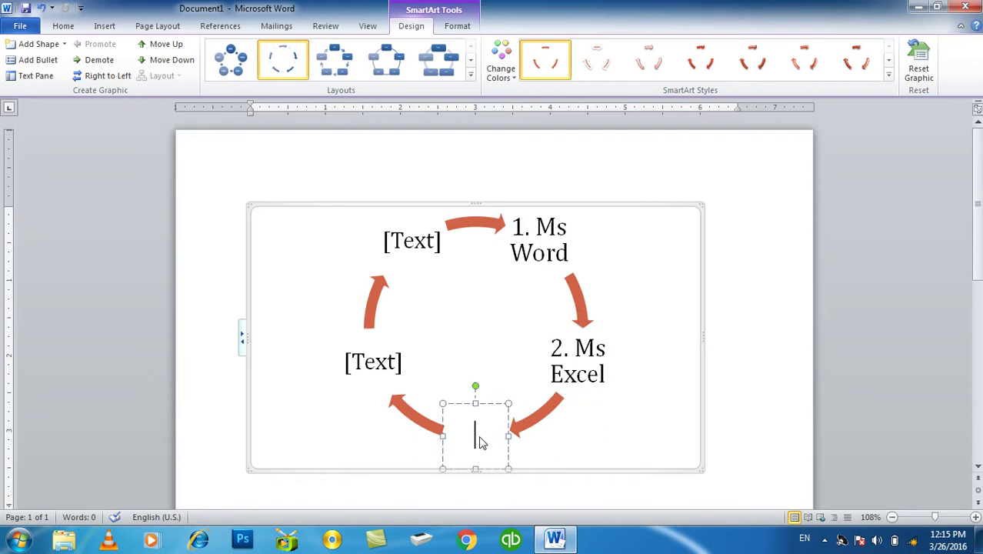
type("MN")
key("BackSpace")
key("BackSpace")
type("4")
key("BackSpace")
type("3. Ms ")
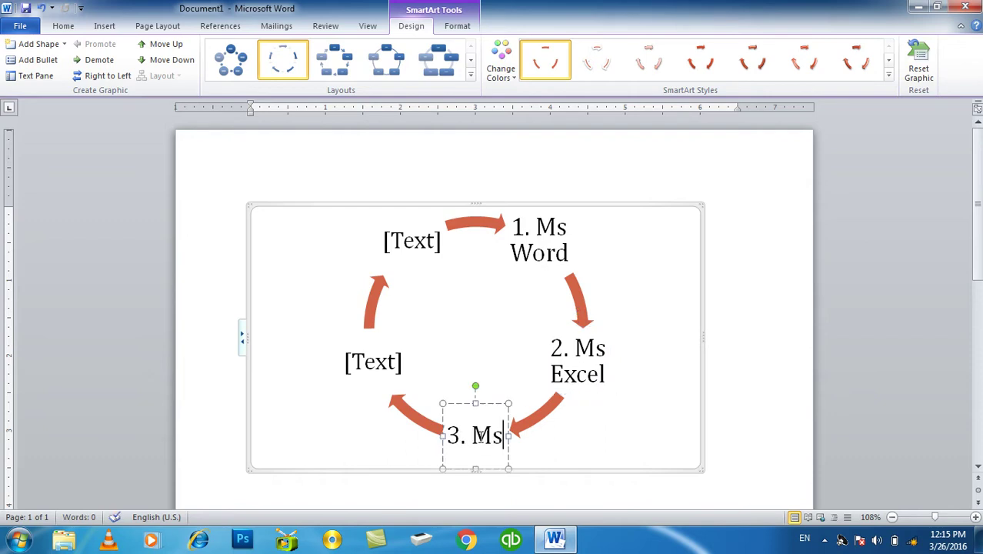
type("PowerPoint")
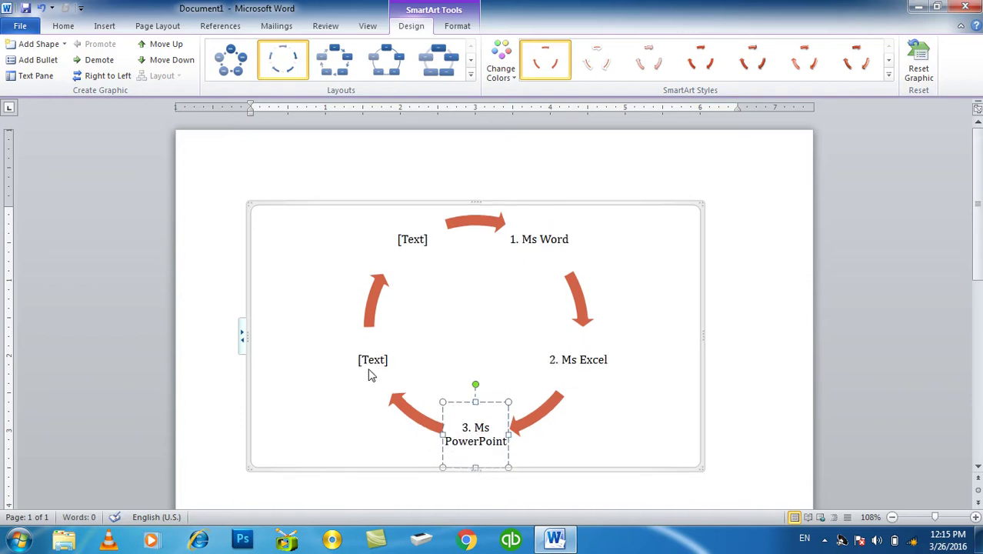
Label the left and top-left steps 'Ms Outlook' and '5. Ms Access', then deselect the diagram.
left_click(372, 360)
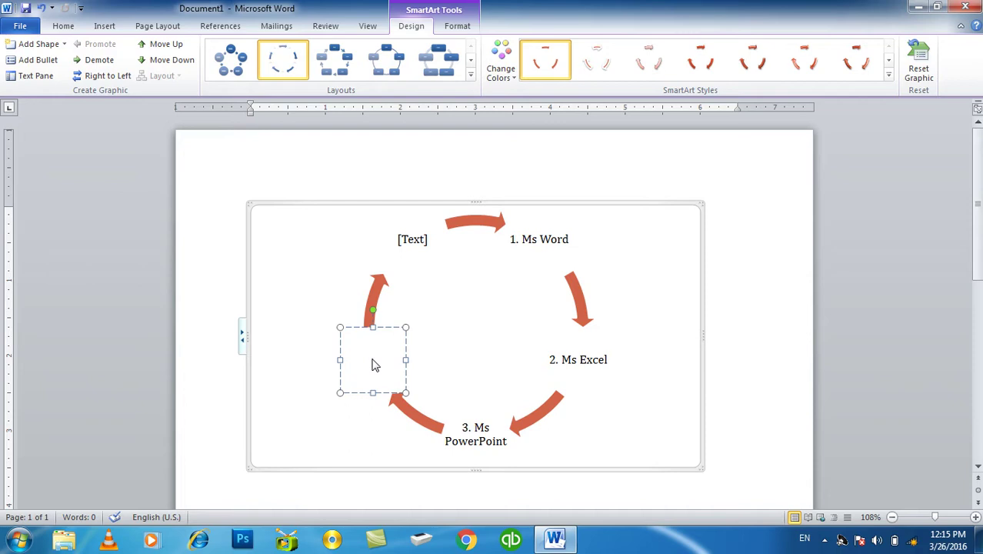
type("4.Ms ")
type("Outlook")
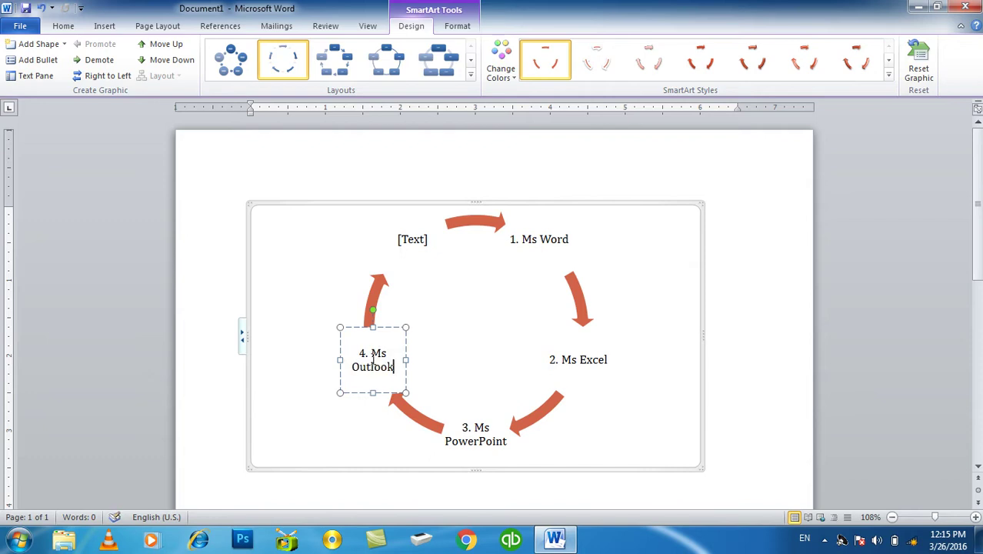
left_click(422, 242)
type("5. Ms Access")
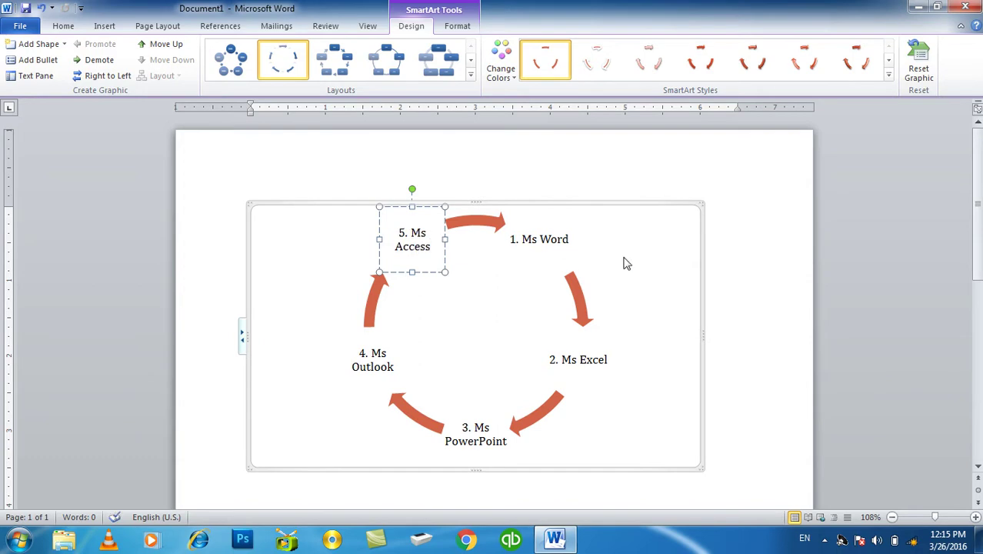
left_click(743, 250)
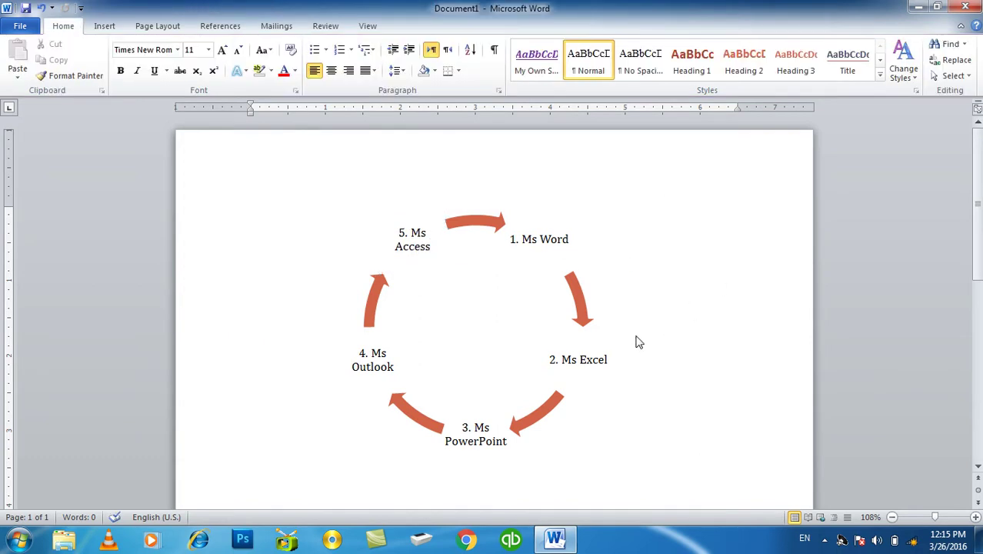
left_click(442, 202)
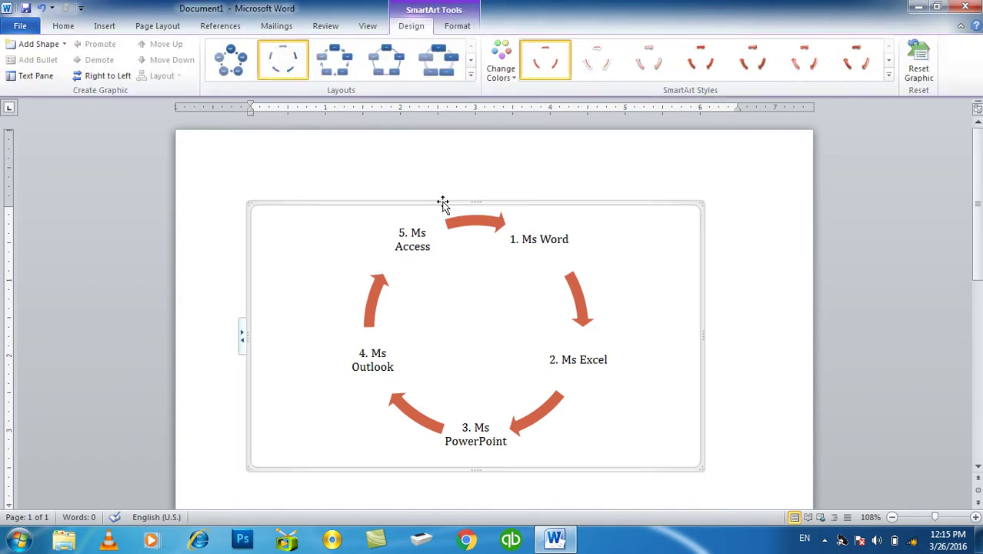
left_click(646, 200)
left_click(100, 28)
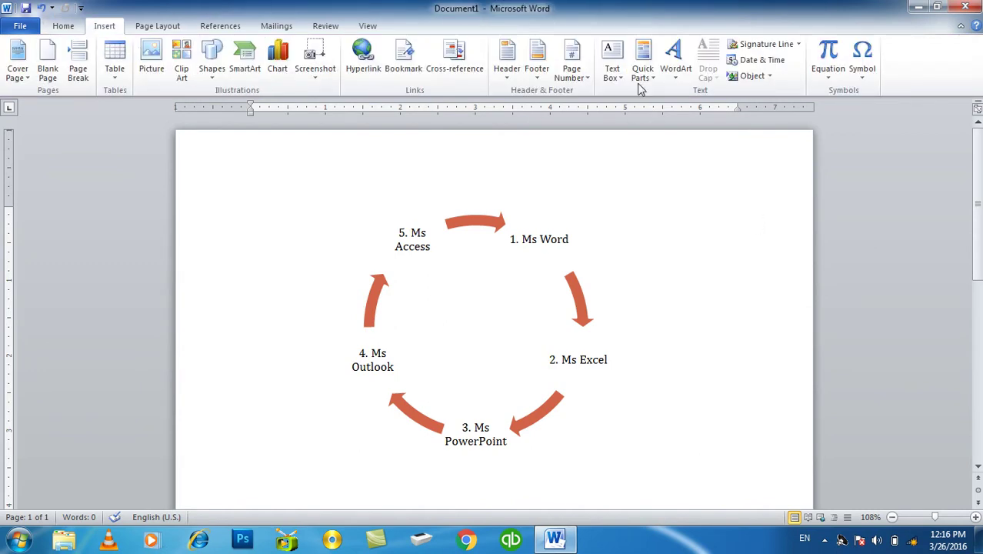
Draw a text box above the cycle diagram and type 'Ms Office Programs' in it.
left_click(612, 61)
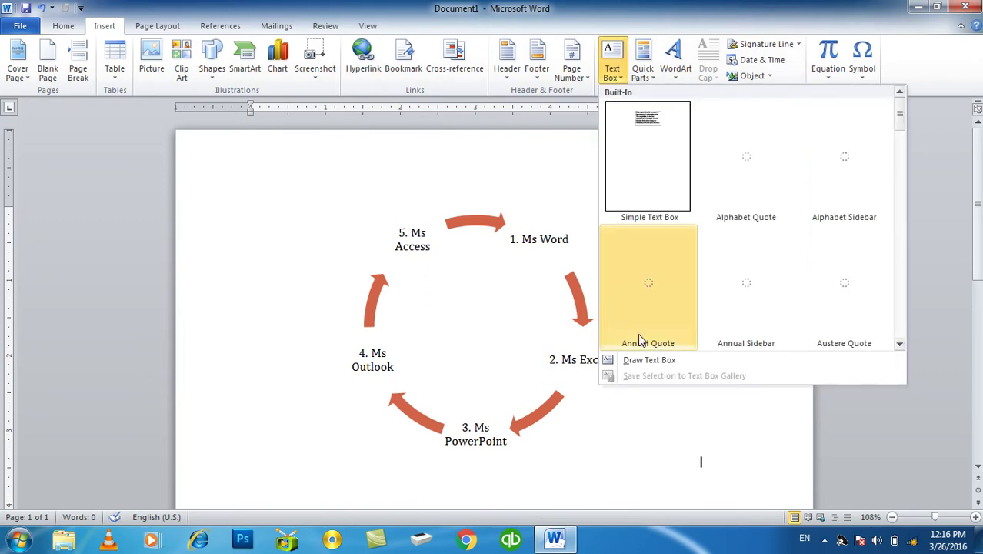
left_click(646, 360)
left_click_drag(339, 162, 572, 205)
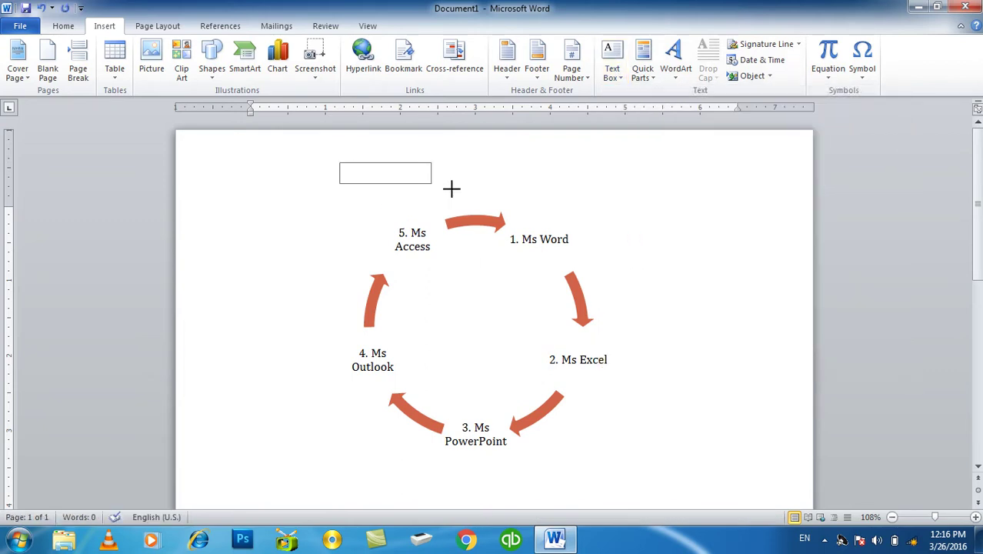
type("Ms OPf")
key("BackSpace")
key("BackSpace")
key("BackSpace")
key("BackSpace")
key("BackSpace")
type("ffice Programs")
key("BackSpace")
type("s")
key("ctrl+w")
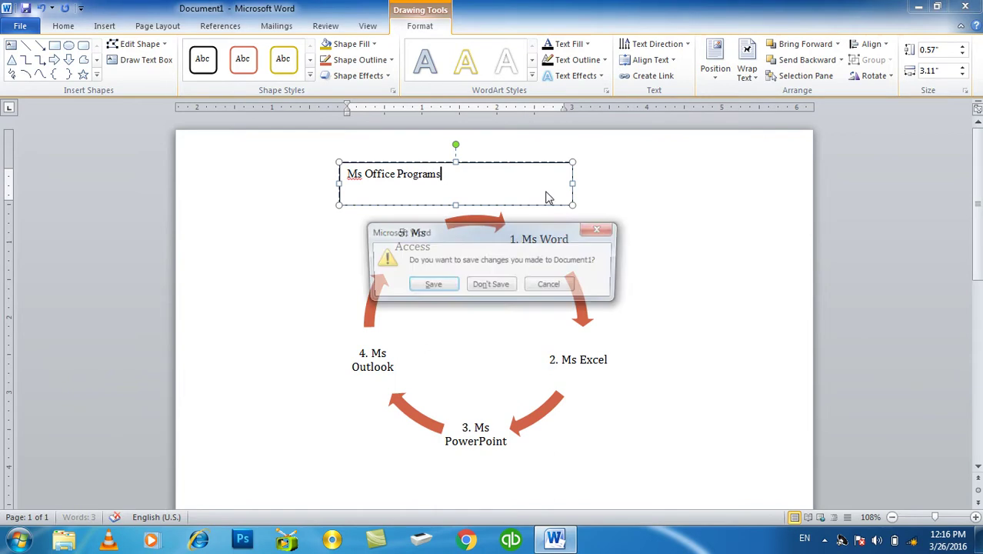
key("Escape")
Centre the title, make it bold and larger, and remove the text box outline.
key("ctrl+e")
key("ctrl+a")
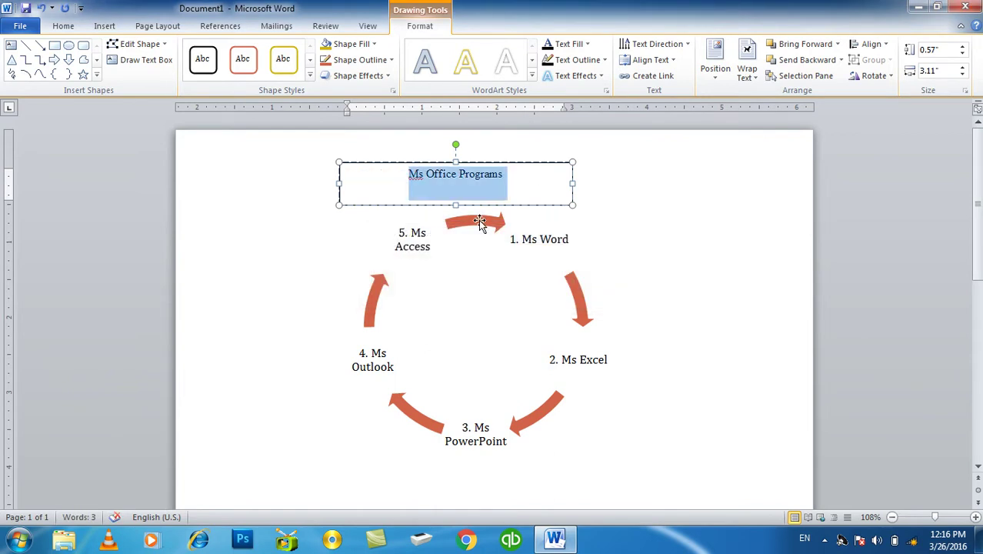
key("ctrl+b")
key("ctrl+shift+period")
key("ctrl+shift+period")
key("ctrl+shift+period")
key("ctrl+shift+period")
key("ctrl+shift+period")
key("ctrl+shift+period")
key("ctrl+shift+period")
key("ctrl+shift+period")
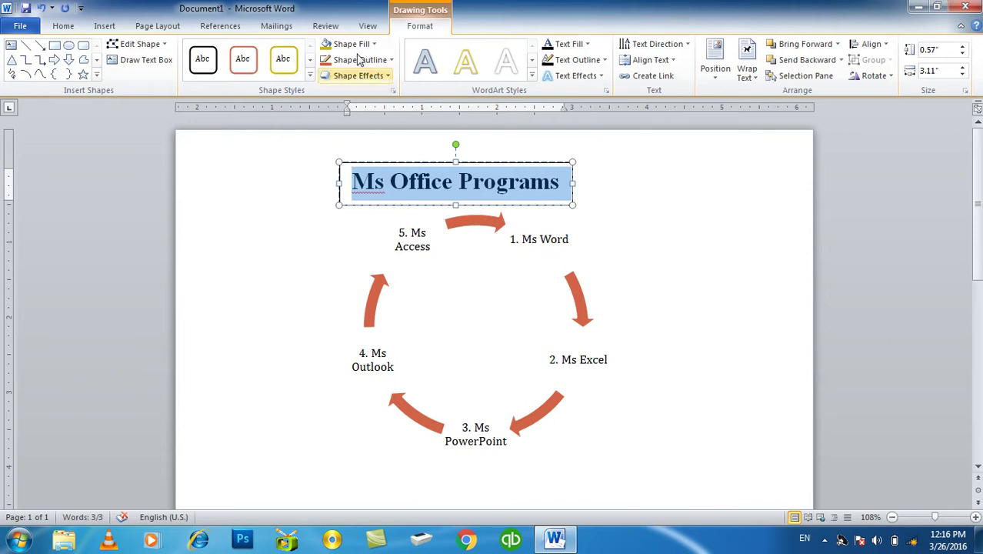
left_click(354, 59)
left_click(400, 179)
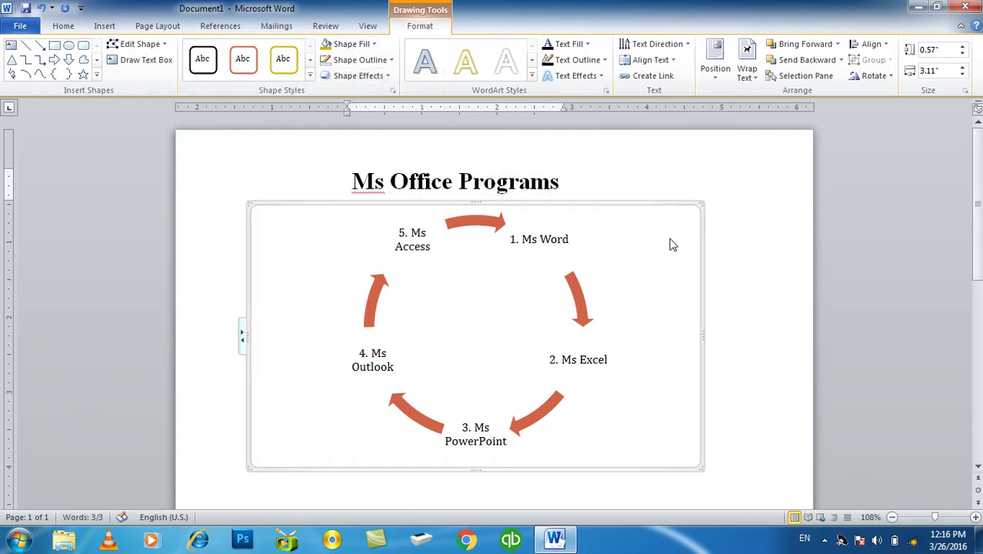
left_click(772, 152)
Correct 'Ms' to 'MS' in the title using the spelling suggestion.
left_click(355, 181)
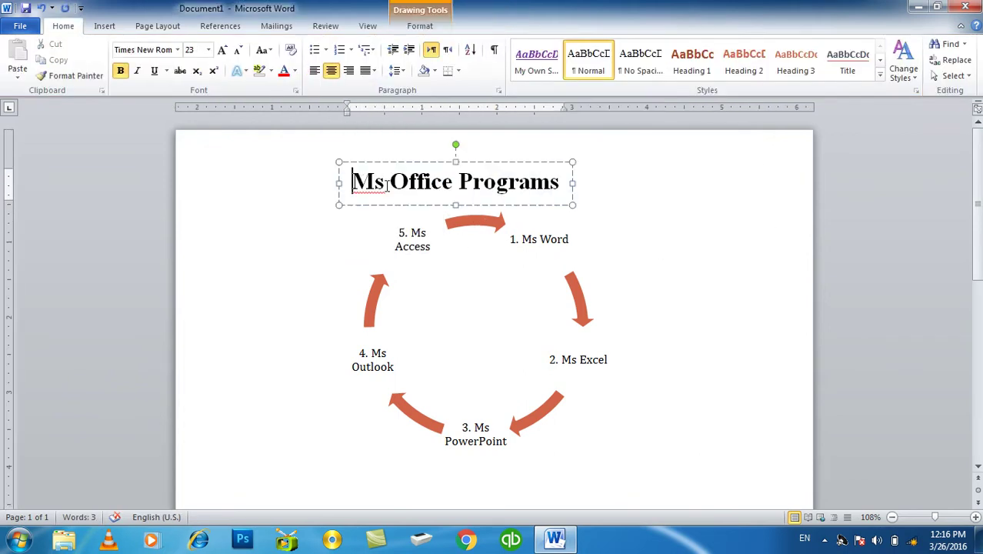
right_click(386, 186)
left_click(416, 215)
left_click(689, 274)
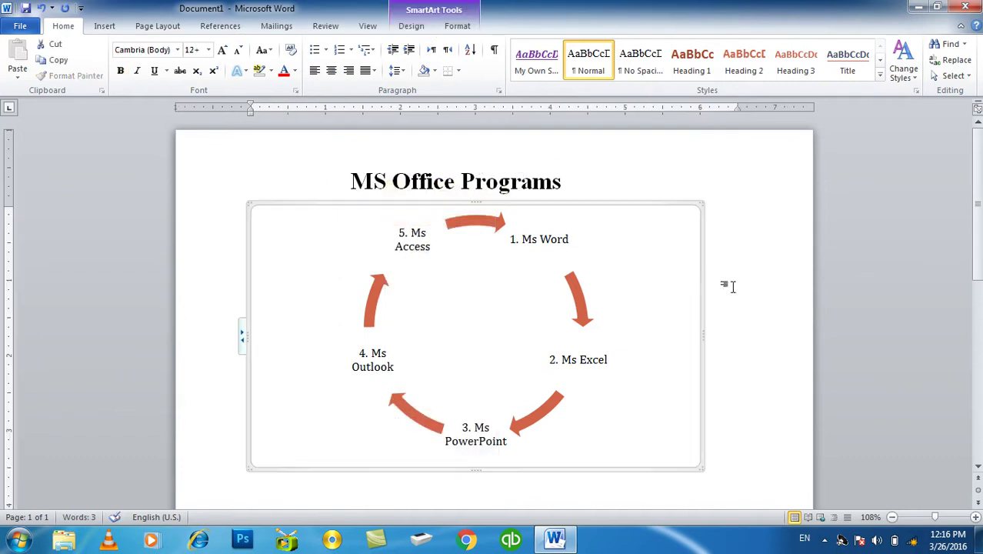
left_click(772, 313)
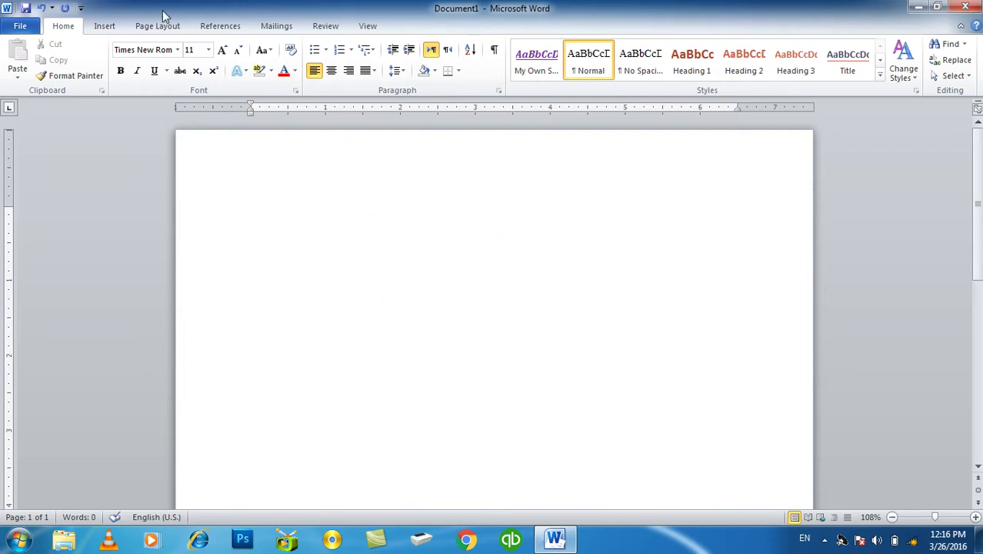
With the diagram and title cleared, bring up the Insert tab on the empty page.
left_click(108, 26)
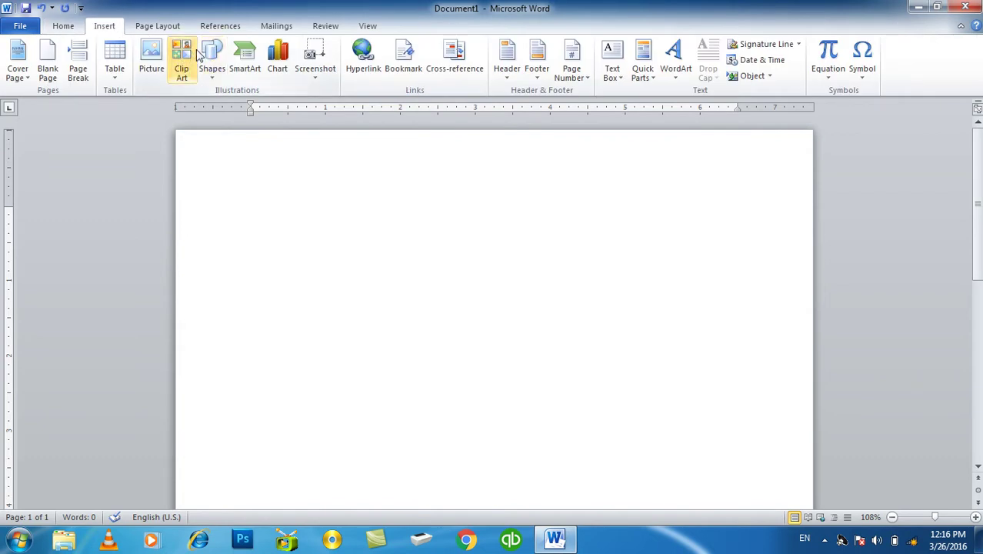
Insert an Organization Chart SmartArt from the Hierarchy category after browsing Process and List.
left_click(243, 55)
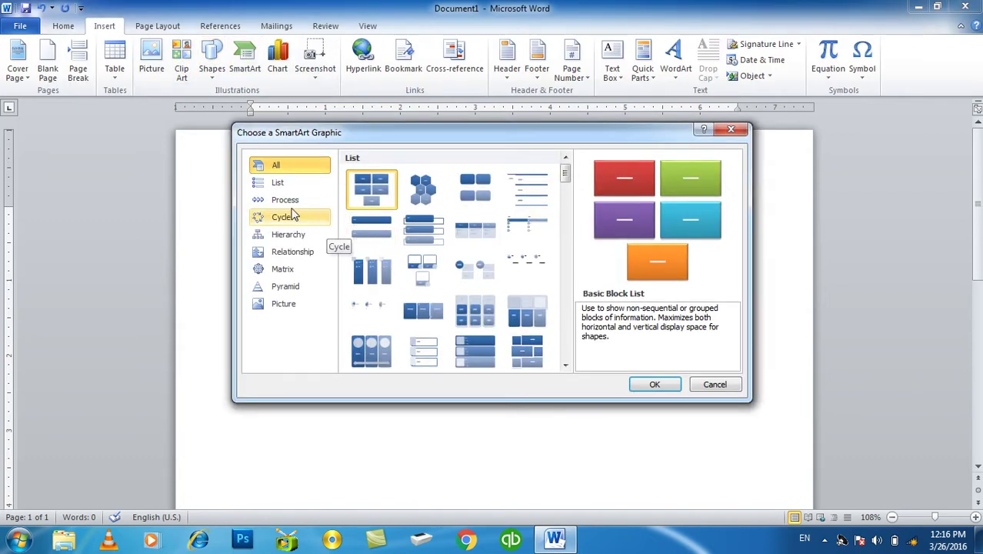
left_click(291, 201)
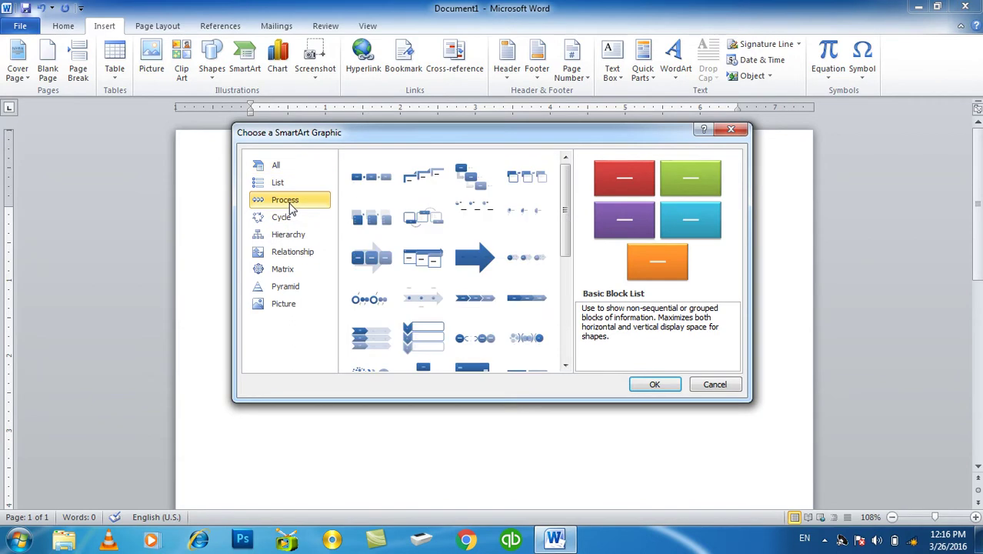
left_click(285, 182)
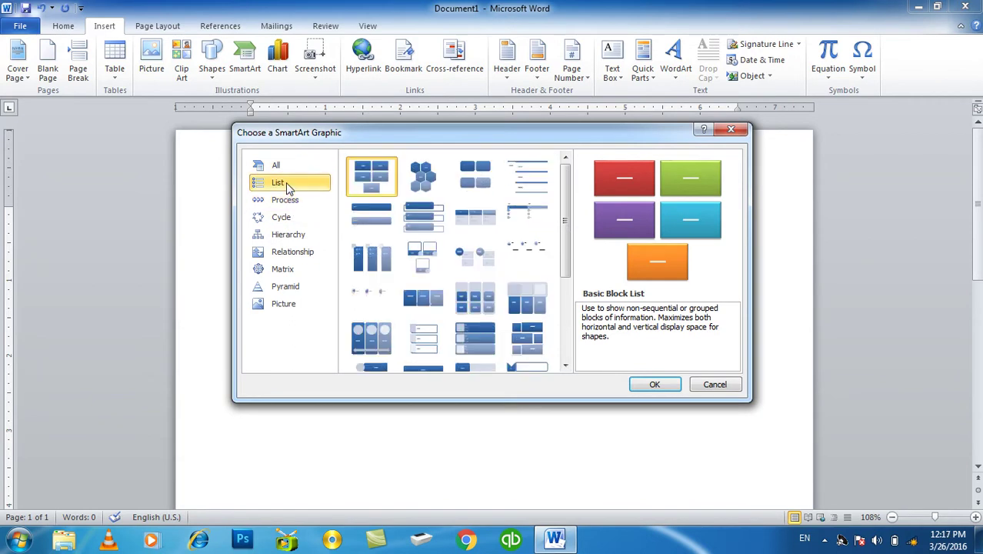
left_click(294, 243)
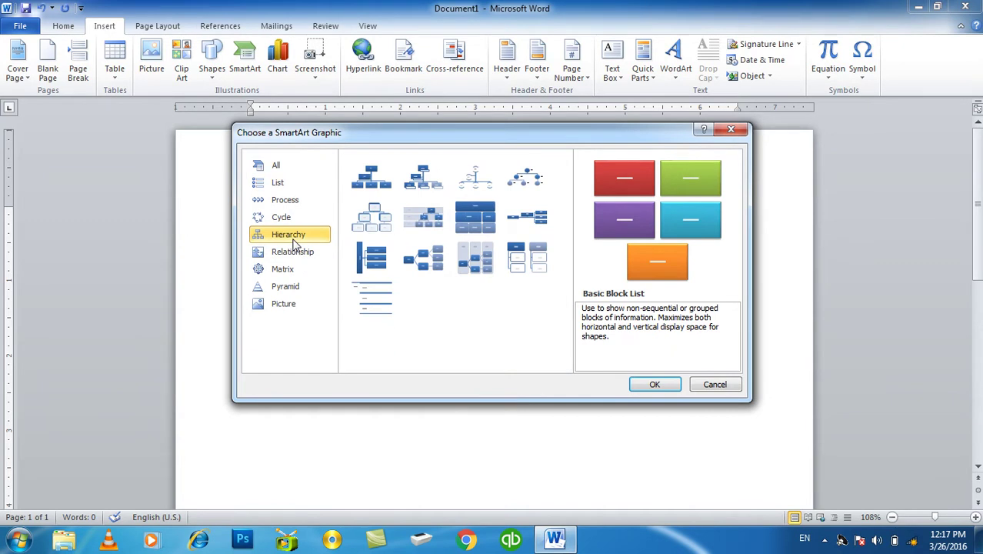
left_click(373, 185)
left_click(653, 383)
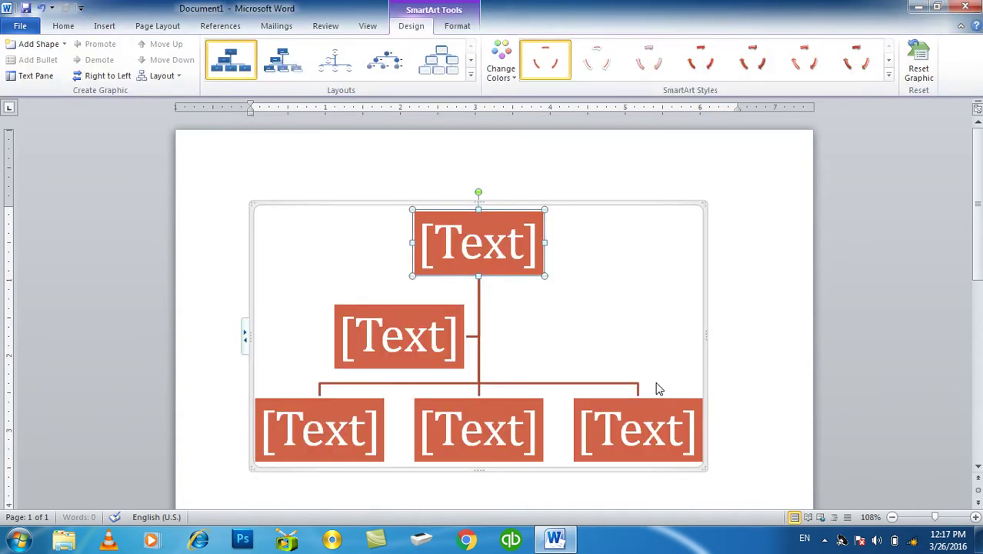
Fill the top box with the director's name above the title 'General Director'.
left_click(508, 237)
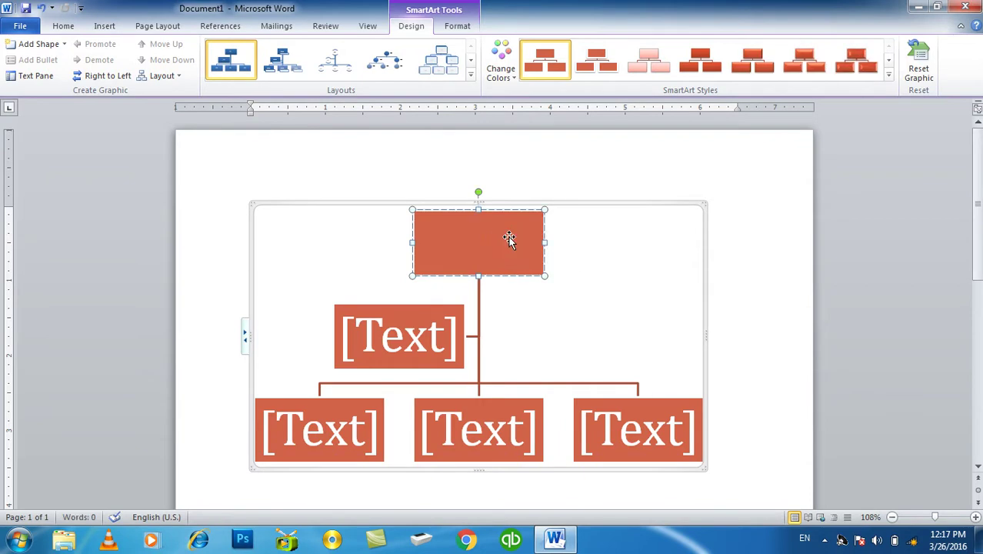
type("General")
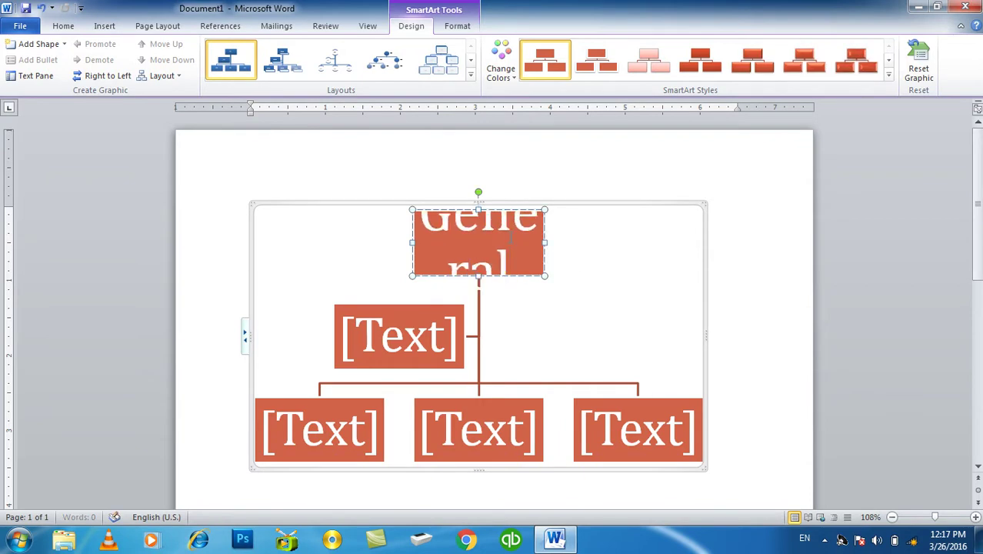
key("BackSpace")
key("BackSpace")
key("BackSpace")
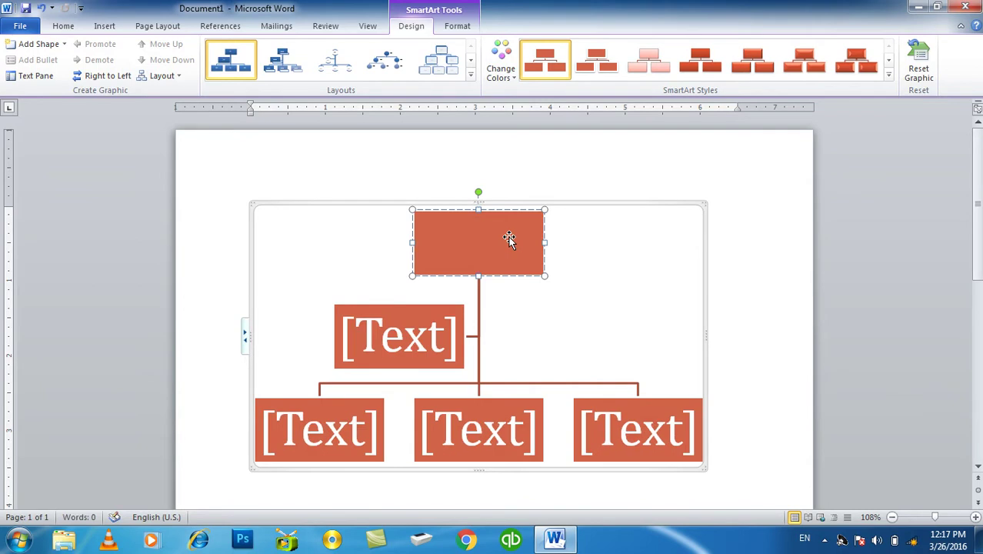
type("D")
key("BackSpace")
type("G.Director")
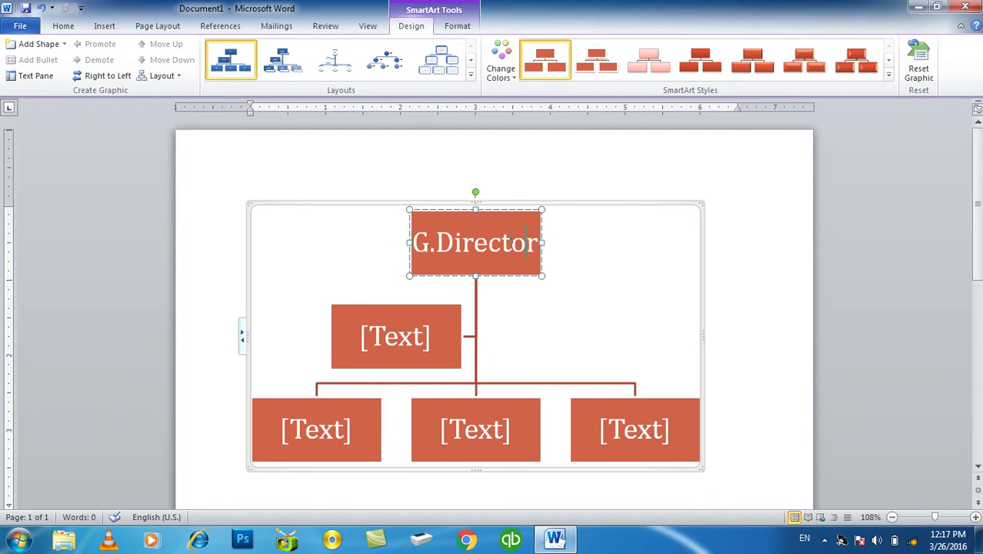
key("Home")
key("Return")
key("Up")
type("A")
key("BackSpace")
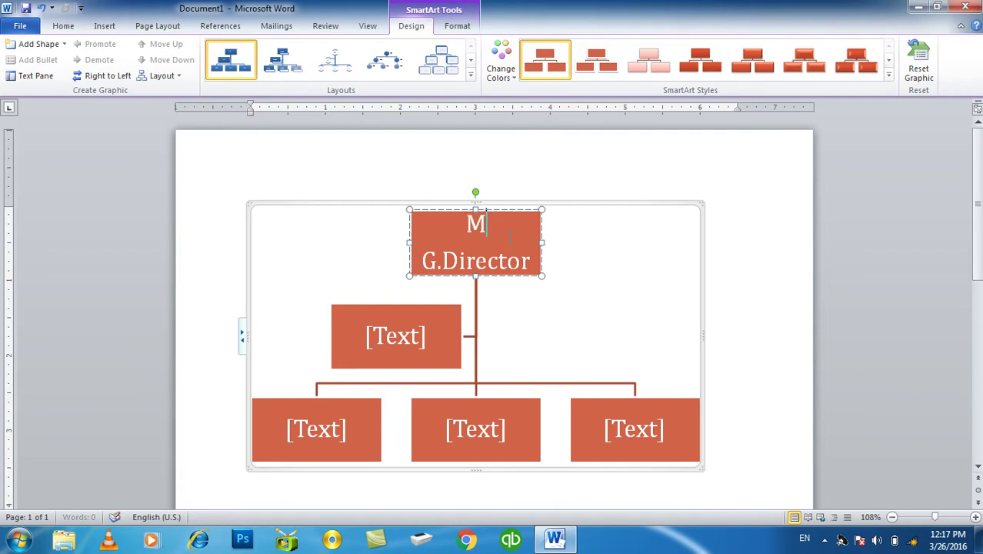
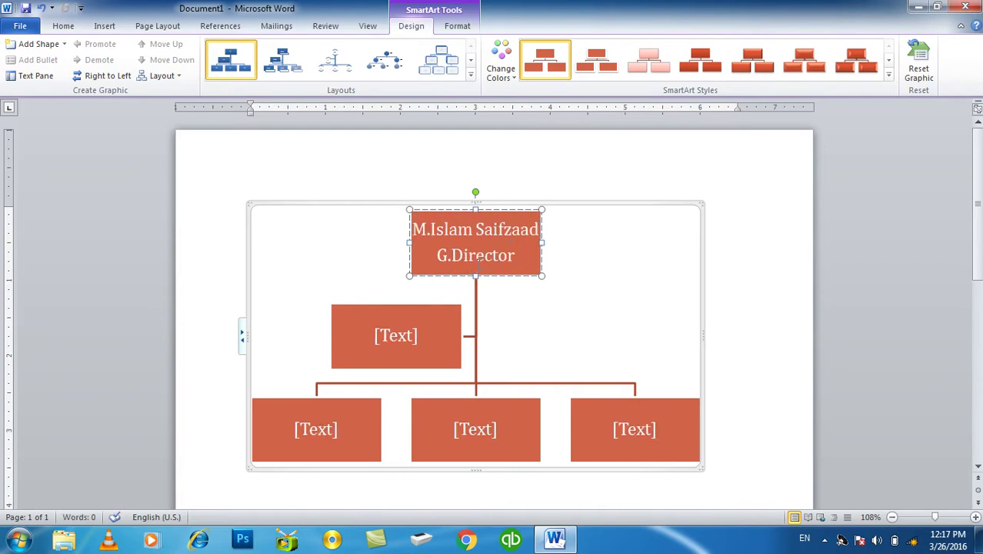
type("eng")
key("BackSpace")
type("eral")
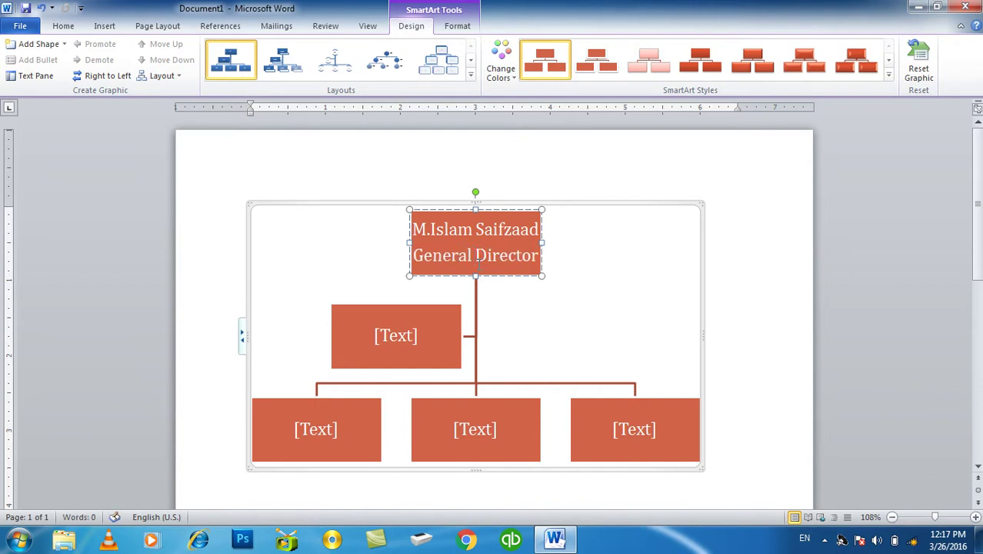
Fill the left-middle box with a person's name and the title 'G Manager'.
left_click(397, 339)
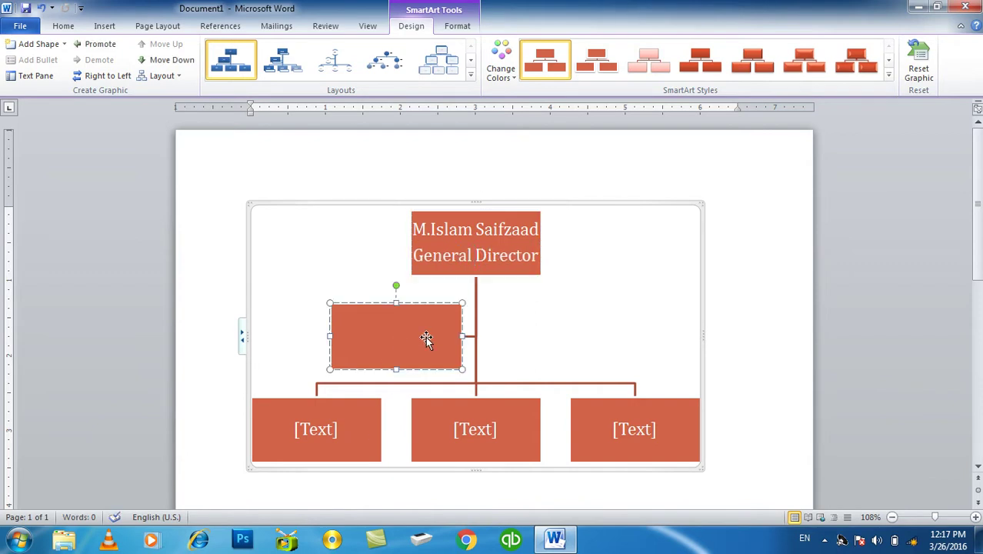
type("Fa")
key("BackSpace")
type("aridullah")
key("Return")
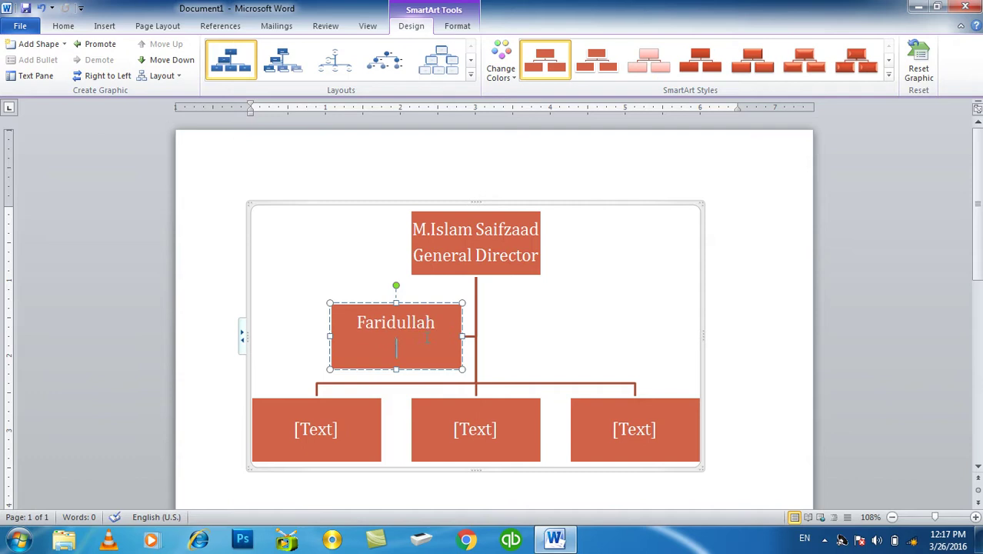
type("S")
key("BackSpace")
type("G Mabna")
key("BackSpace")
key("BackSpace")
key("BackSpace")
type("nager")
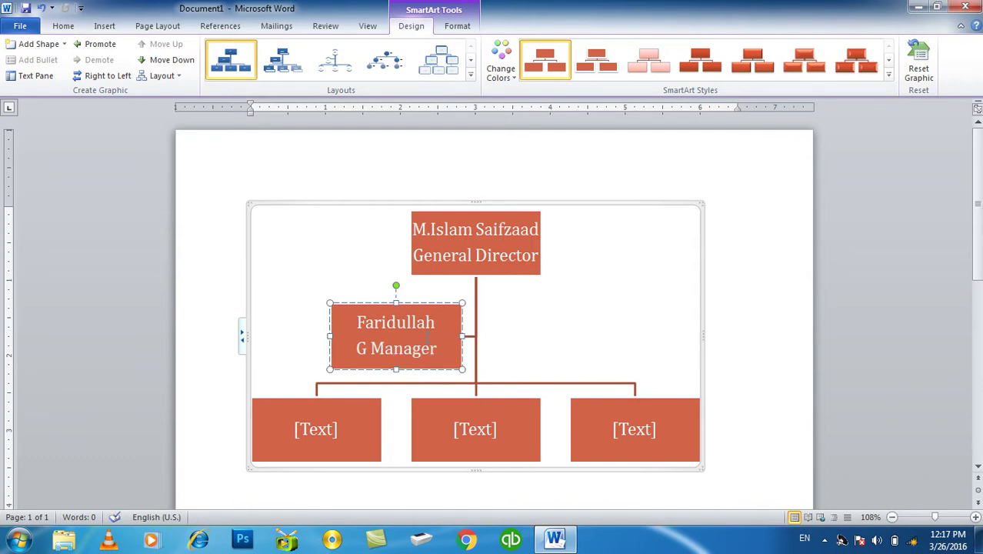
Label the bottom-left box with a name and 'Priciple', the bottom-middle with a name and 'Instructor'.
left_click(326, 432)
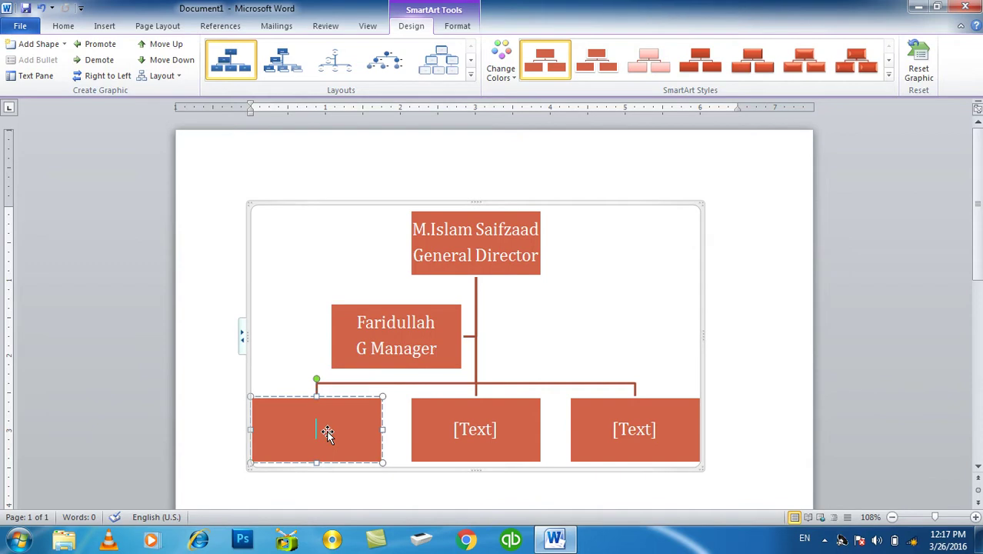
type("jmal")
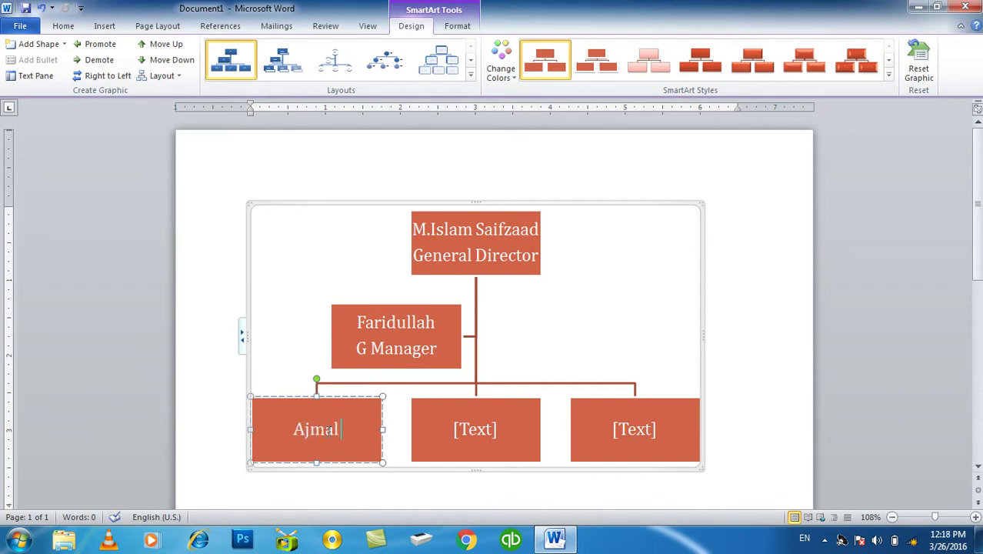
type(" P")
key("BackSpace")
key("BackSpace")
key("Return")
type("Priciple")
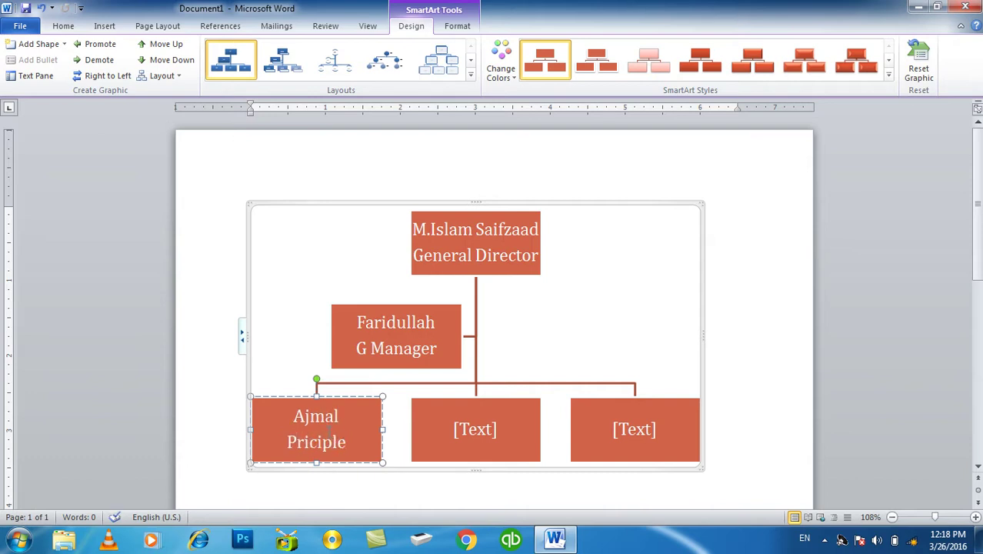
left_click(455, 429)
type("Ali")
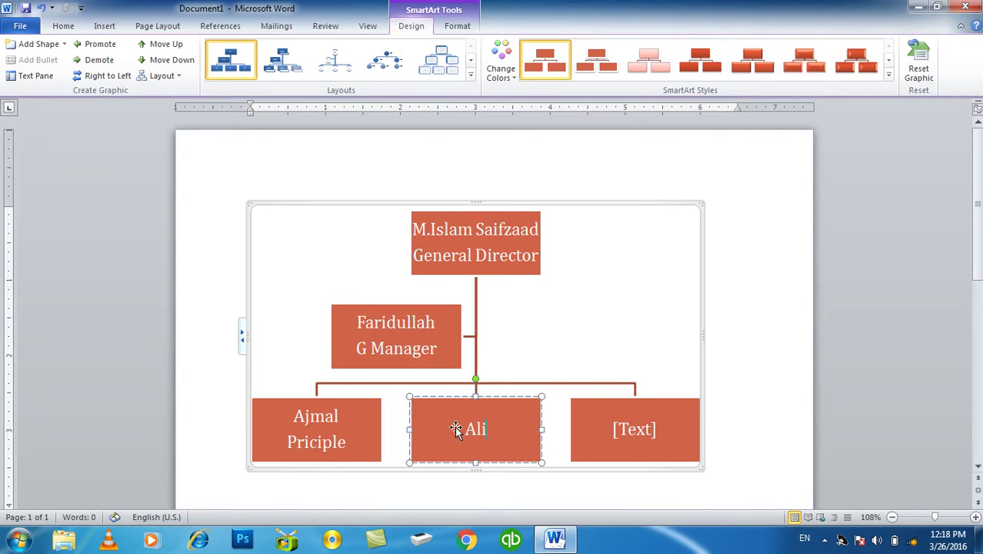
key("Return")
type("Instructor")
Label the bottom-right box with a person's name and 'Instructor', then deselect the chart.
left_click(632, 429)
left_click(638, 430)
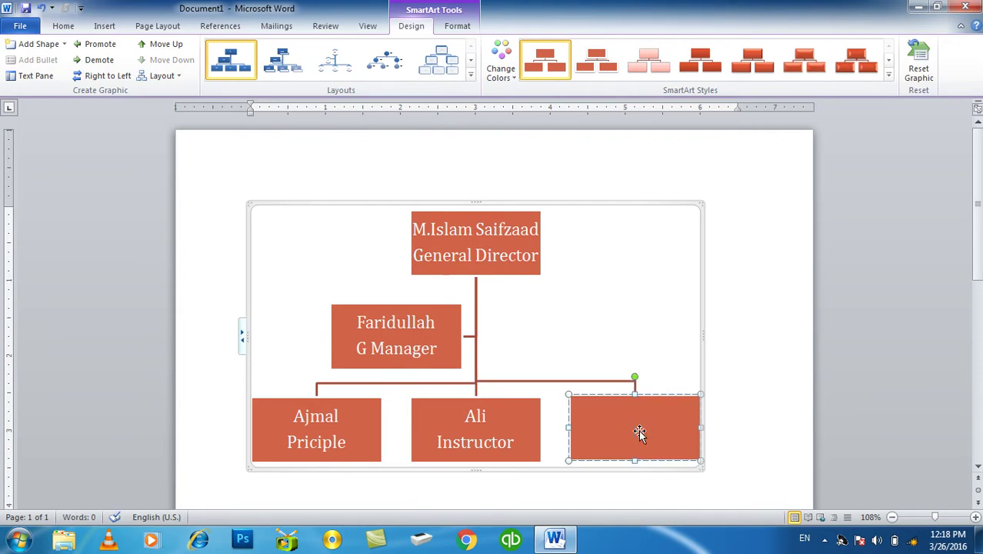
left_click(688, 433)
left_click(639, 429)
type("Wali")
key("Return")
type("nstructor")
left_click(723, 377)
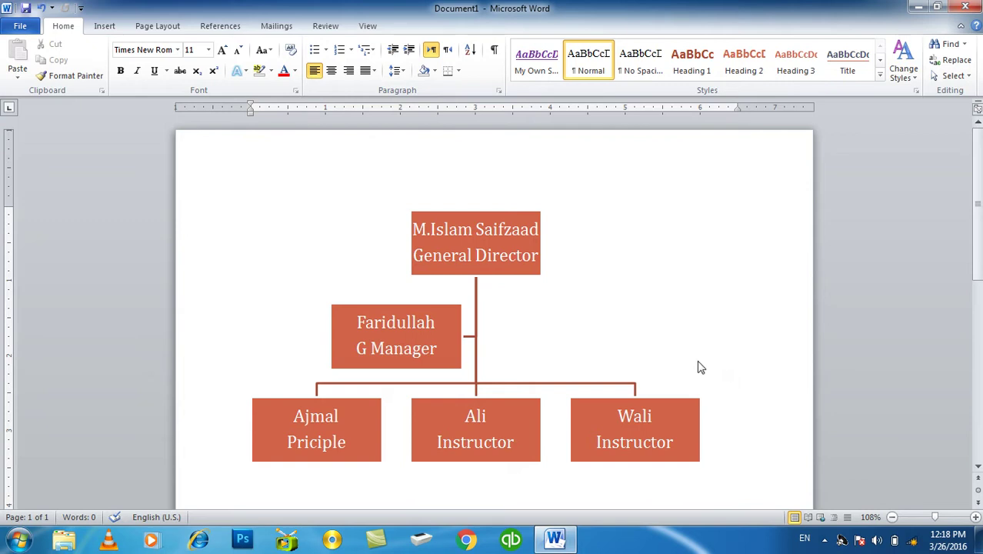
Draw a wide borderless text box across the top of the page above the chart.
left_click(105, 26)
left_click(612, 63)
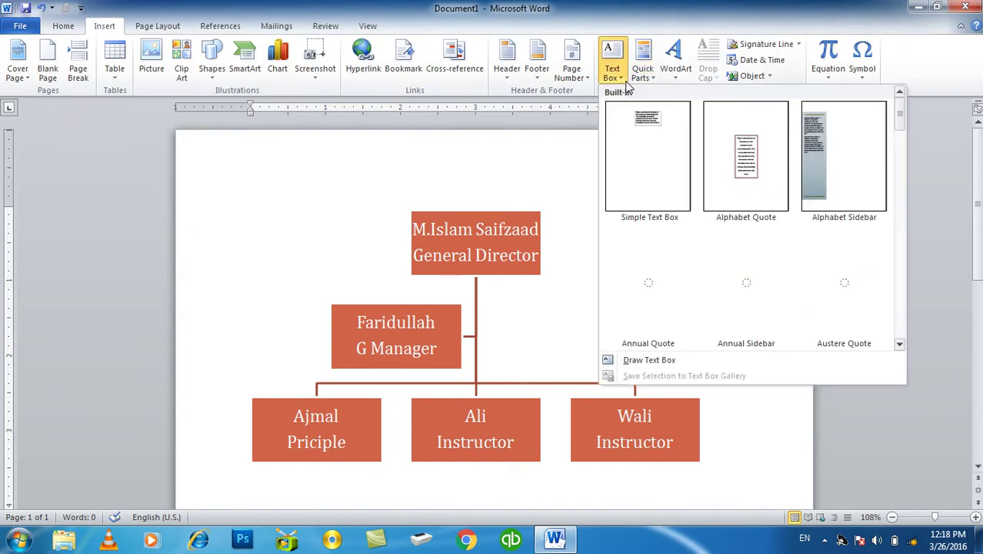
left_click(648, 359)
mouse_move(246, 149)
left_mouse_down()
mouse_move(669, 182)
mouse_move(730, 196)
left_mouse_up()
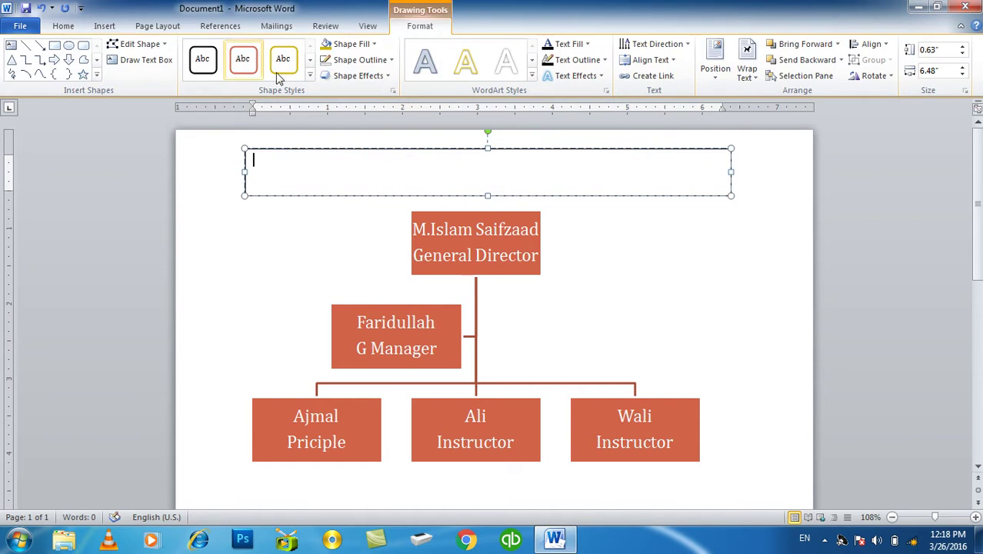
left_click(361, 66)
left_click(352, 181)
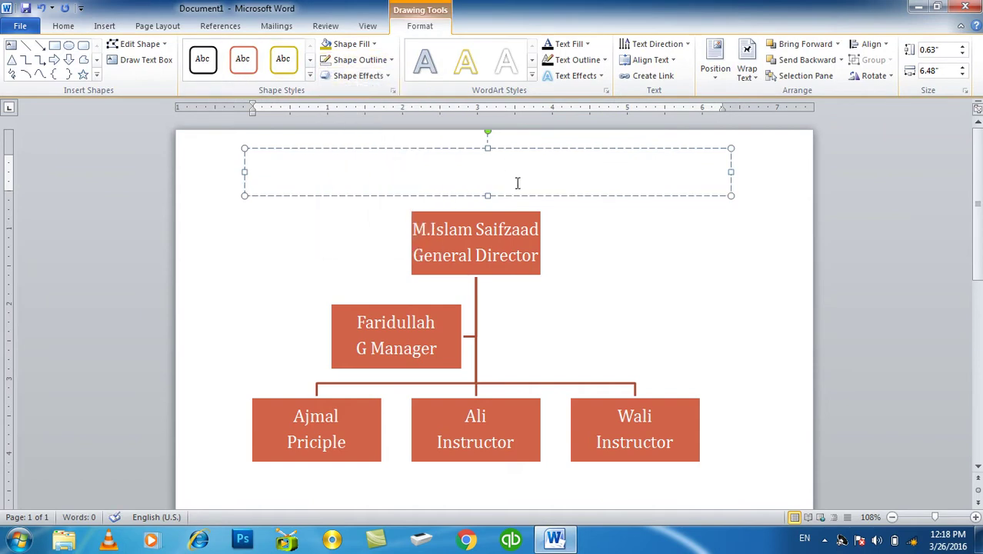
Type the Pashto title 'د اخلاص تعلیمی مرکز تشکیلاتی چارت' in the text box.
key("alt+shift")
type("د")
type(" ا")
type("خ")
type("لاص")
key("BackSpace")
type("ل")
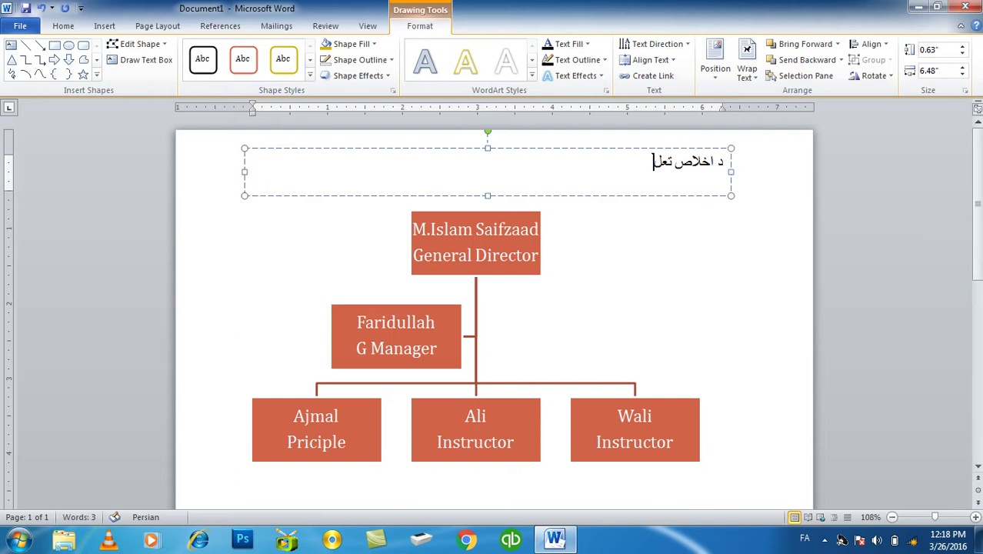
type("یمی مزک")
key("BackSpace")
key("BackSpace")
type("رکز ت")
type("شکیلاتی ")
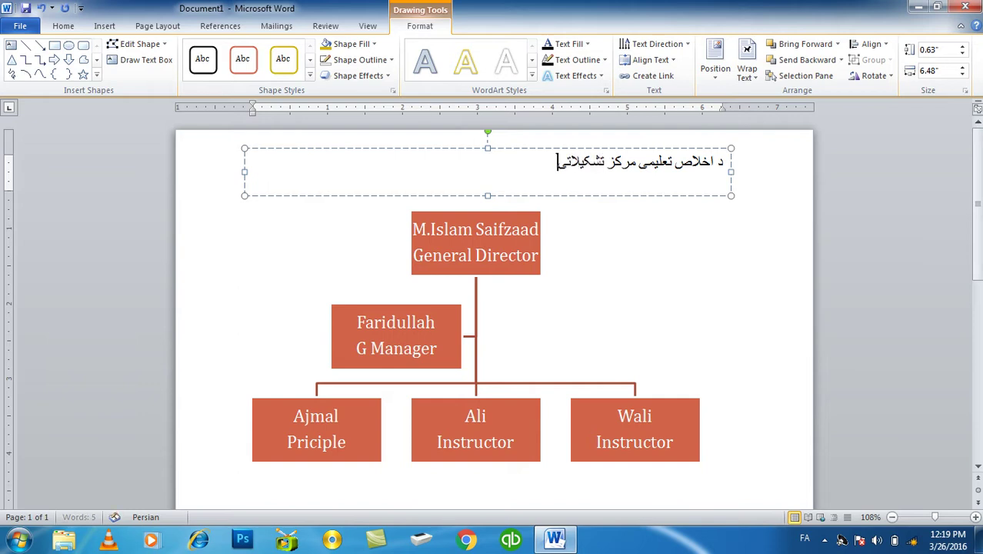
type("جچ")
key("BackSpace")
key("BackSpace")
type("چغارت")
key("BackSpace")
key("BackSpace")
type("ارت")
key("BackSpace")
key("alt+shift")
type("ت")
Centre the Pashto title, make it bold and enlarge its font.
key("ctrl+e")
key("ctrl+a")
key("alt+shift")
key("ctrl+bracketright")
key("ctrl+bracketright")
key("ctrl+bracketright")
key("ctrl+bracketright")
key("ctrl+bracketright")
key("ctrl+bracketleft")
key("ctrl+b")
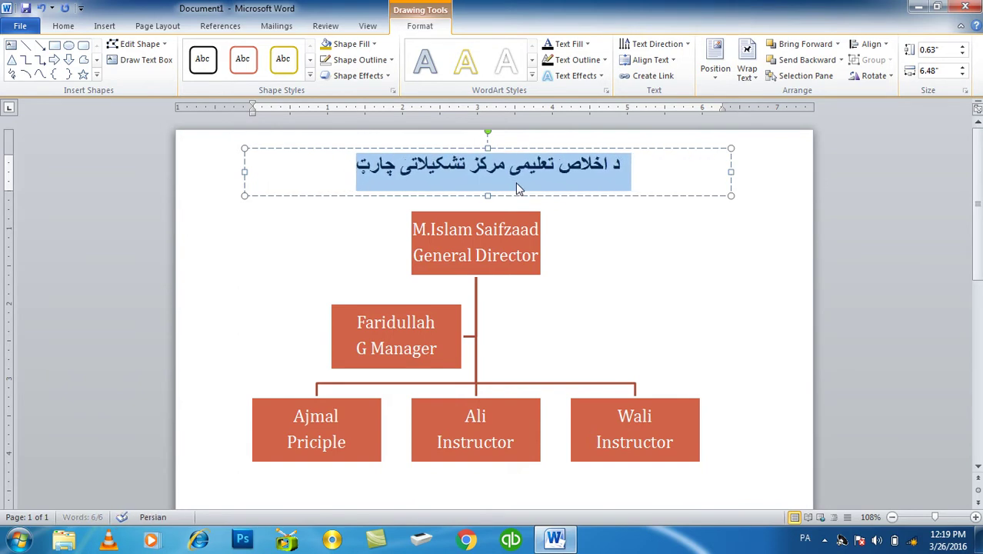
key("ctrl+bracketright")
key("ctrl+bracketright")
key("ctrl+bracketright")
key("ctrl+bracketright")
key("ctrl+bracketright")
key("ctrl+bracketright")
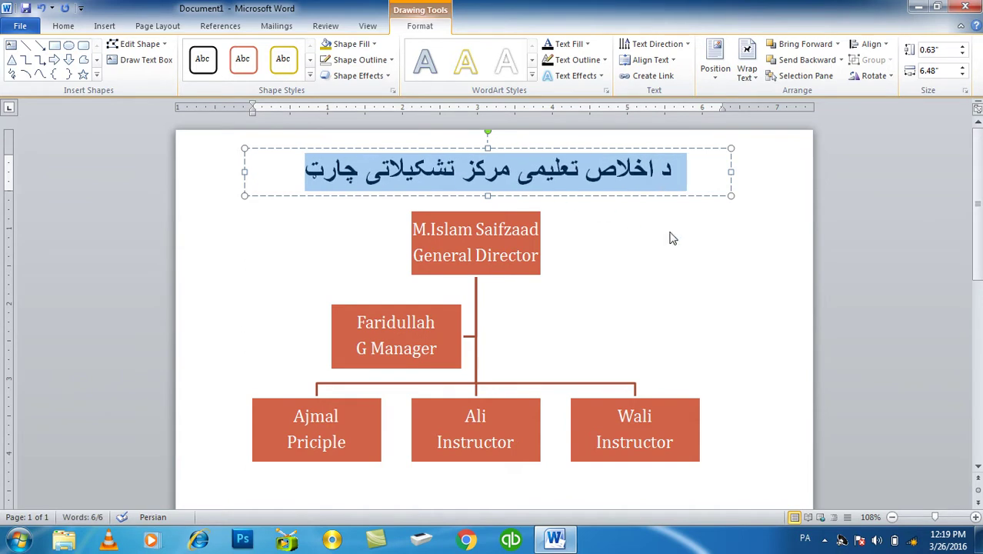
left_click(745, 257)
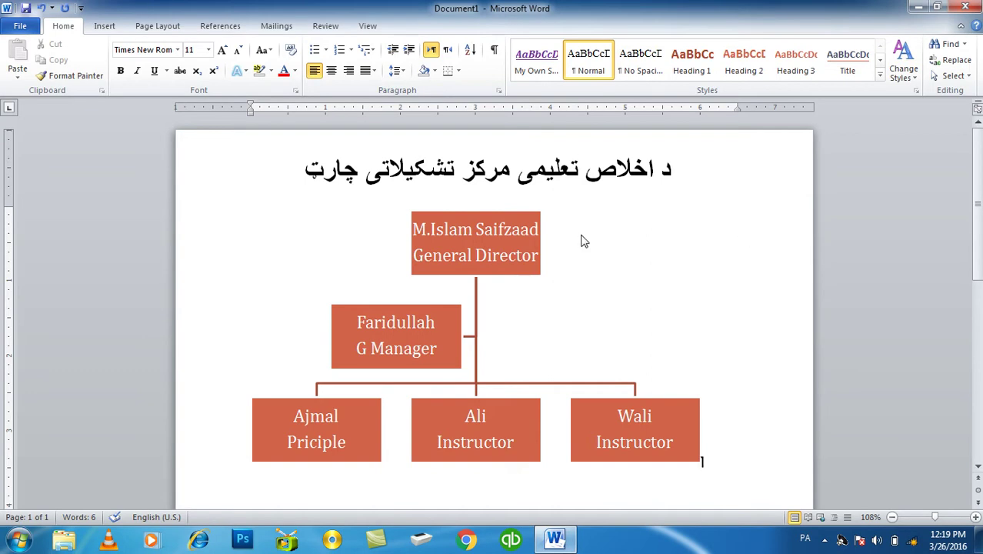
Add the director's two phone numbers, separated by a slash, to the top chart box.
left_click(538, 262)
key("Escape")
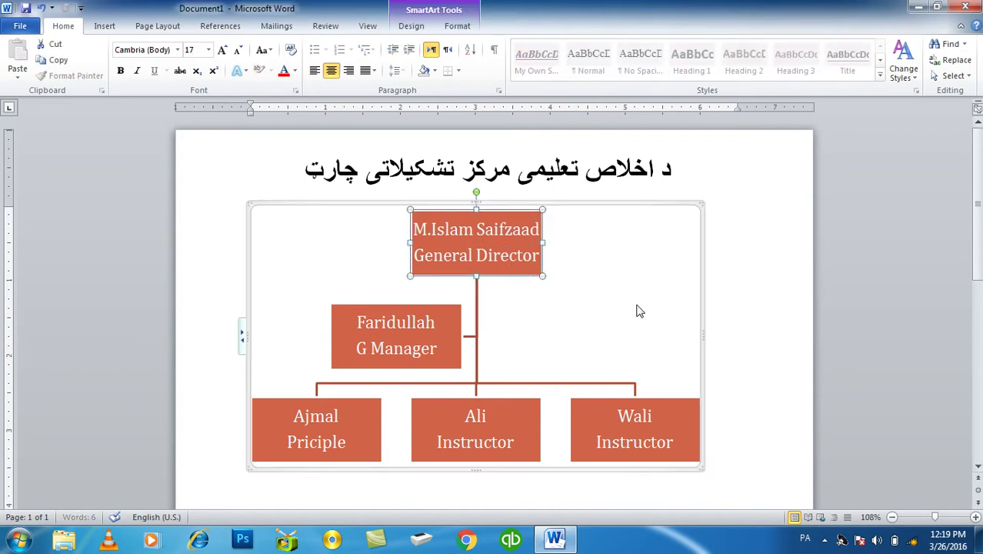
left_click(531, 253)
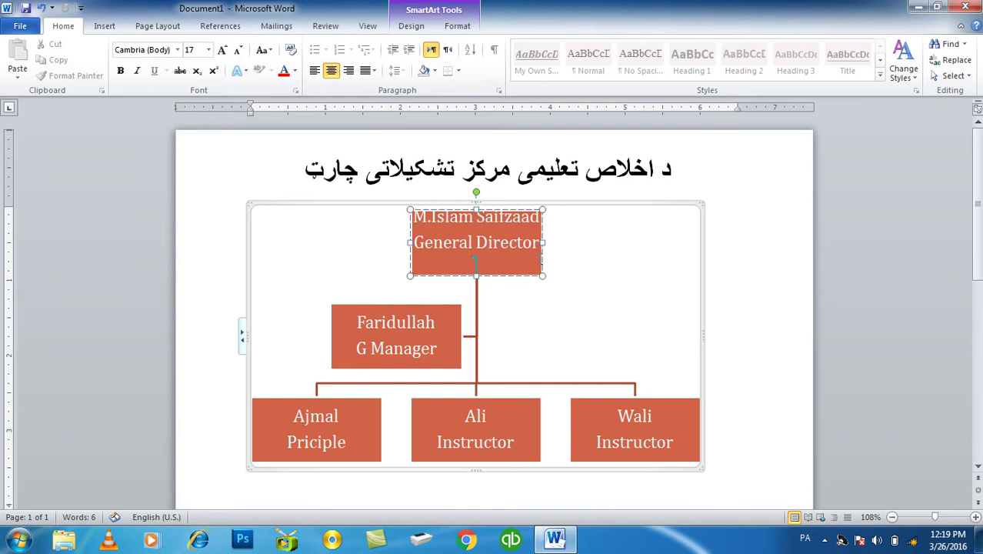
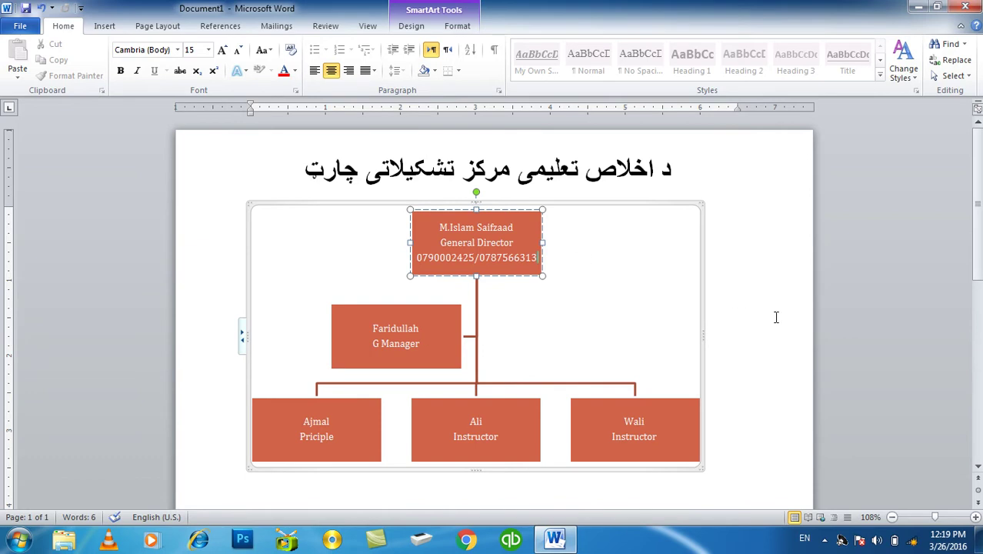
Clear the page by deleting the heading and organization chart.
left_click(778, 316)
key("ctrl+a")
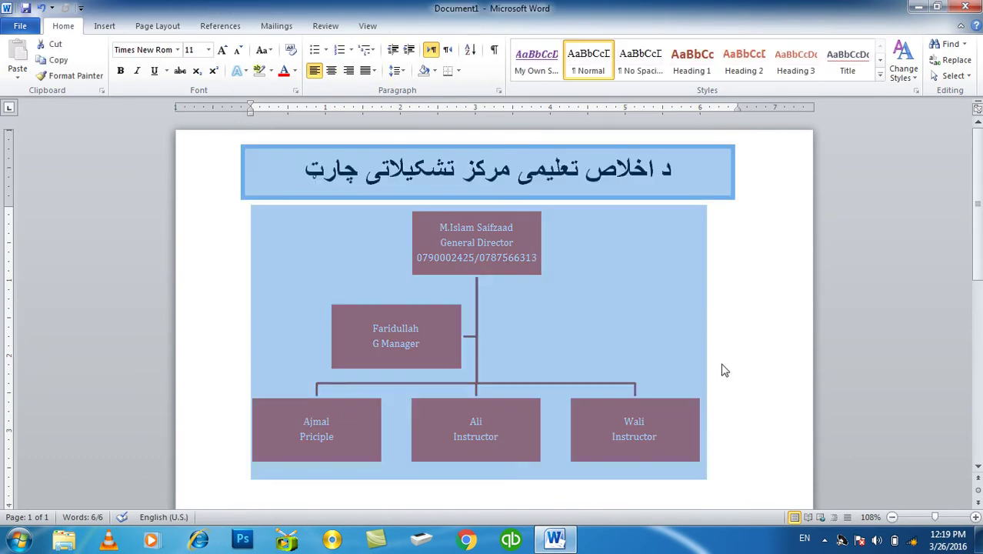
key("Delete")
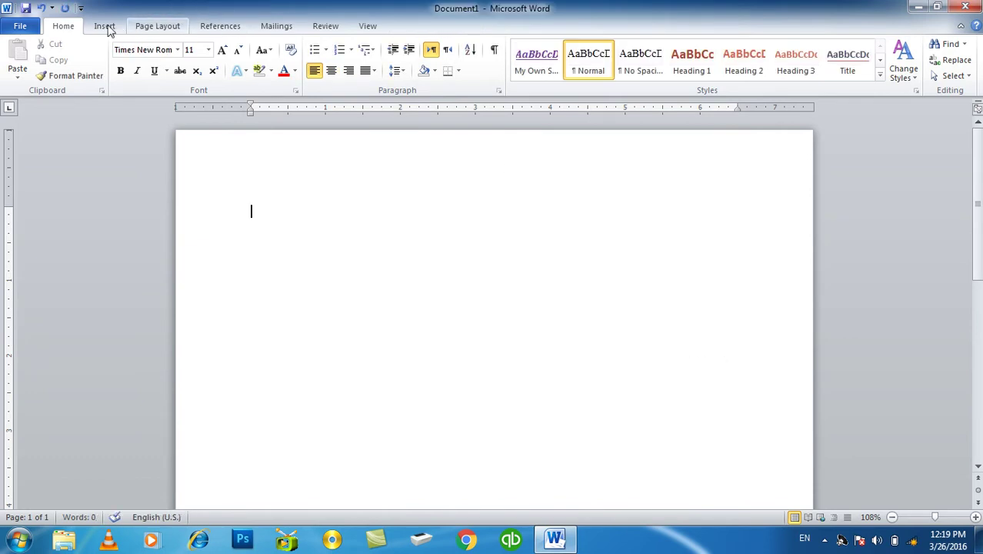
Insert a 3-D Pyramid column chart after browsing the line, pie, bar and area types.
left_click(105, 25)
left_click(278, 67)
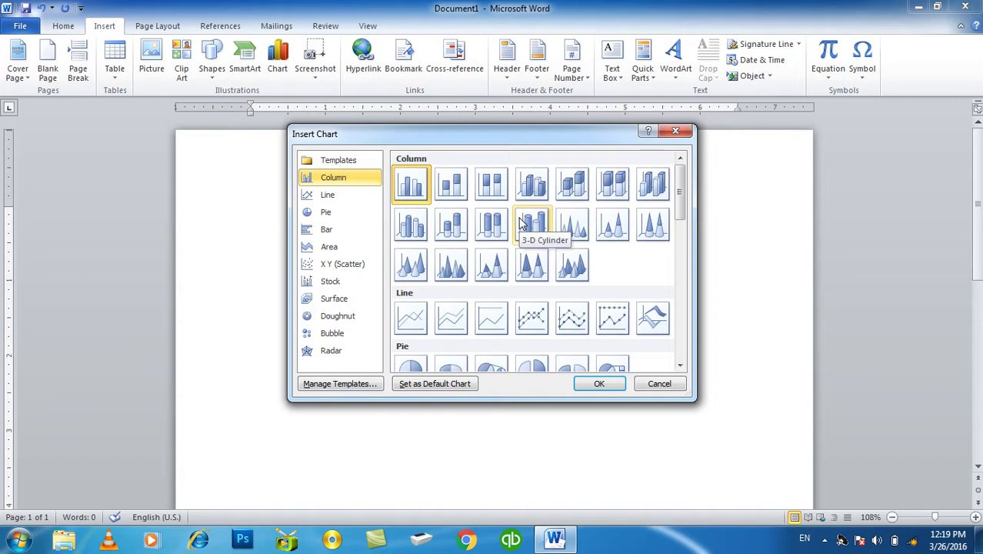
left_click(344, 196)
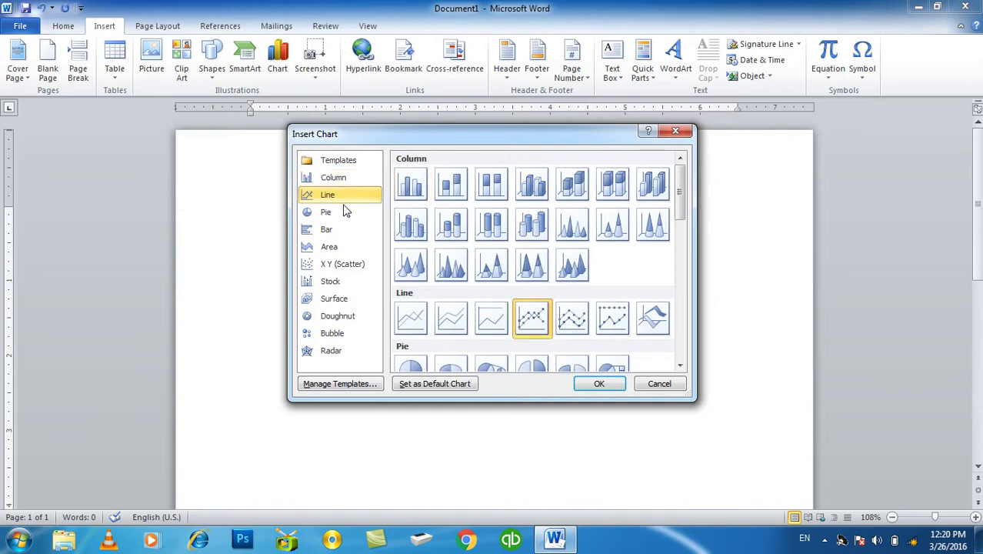
left_click(342, 215)
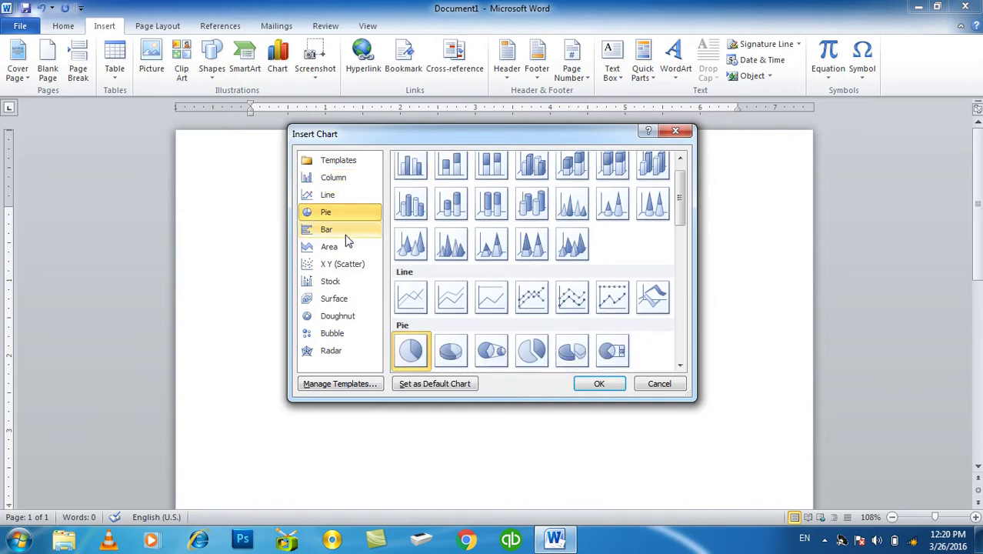
left_click(346, 236)
left_click(351, 247)
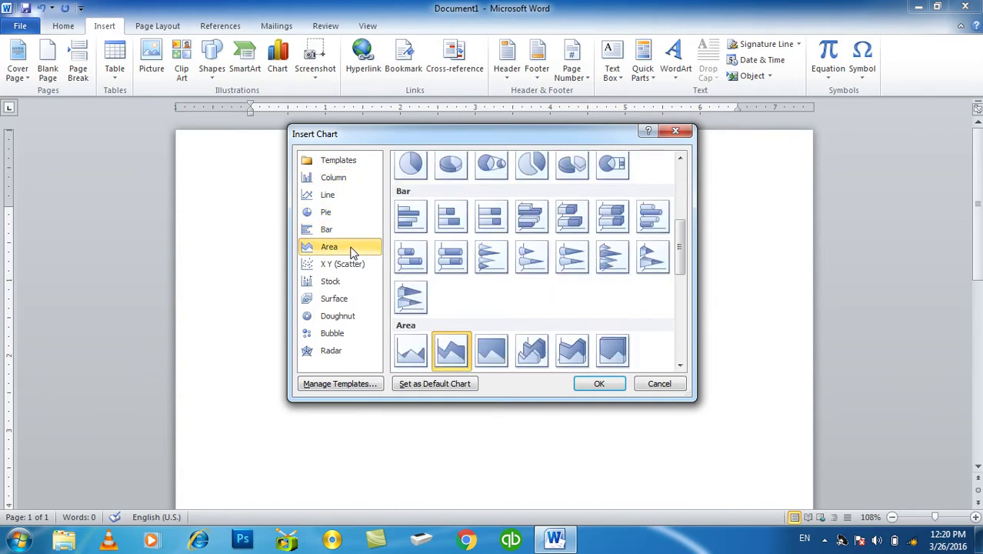
left_click(342, 180)
left_click(580, 273)
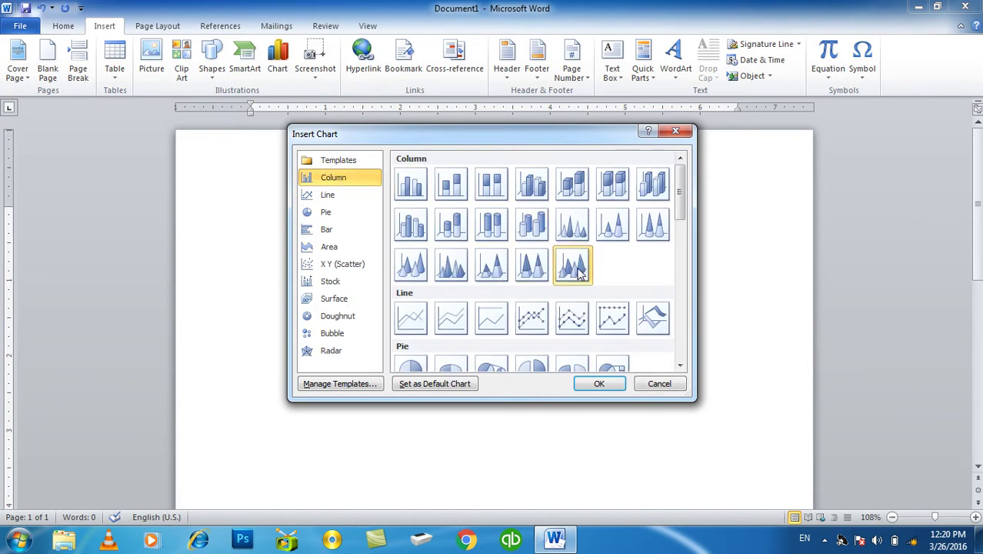
left_click(603, 383)
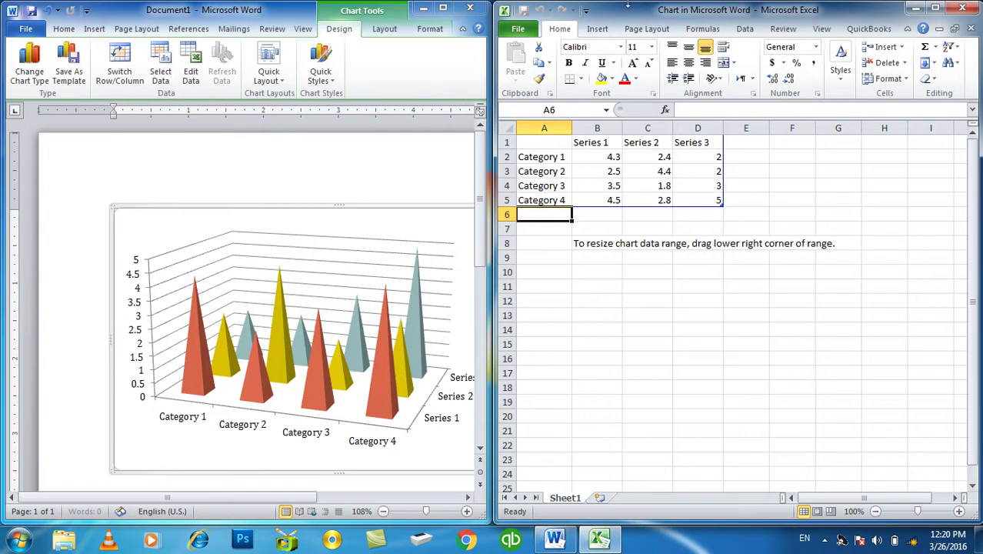
Head the data columns Sname, 10th, 11th and 12th in A1:D1.
left_click(551, 144)
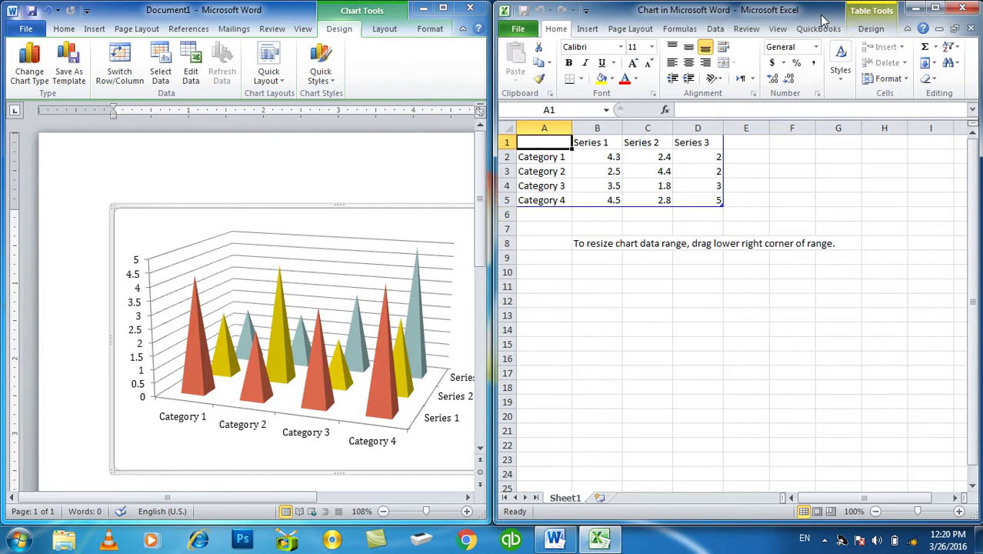
type("Snmae")
key("Tab")
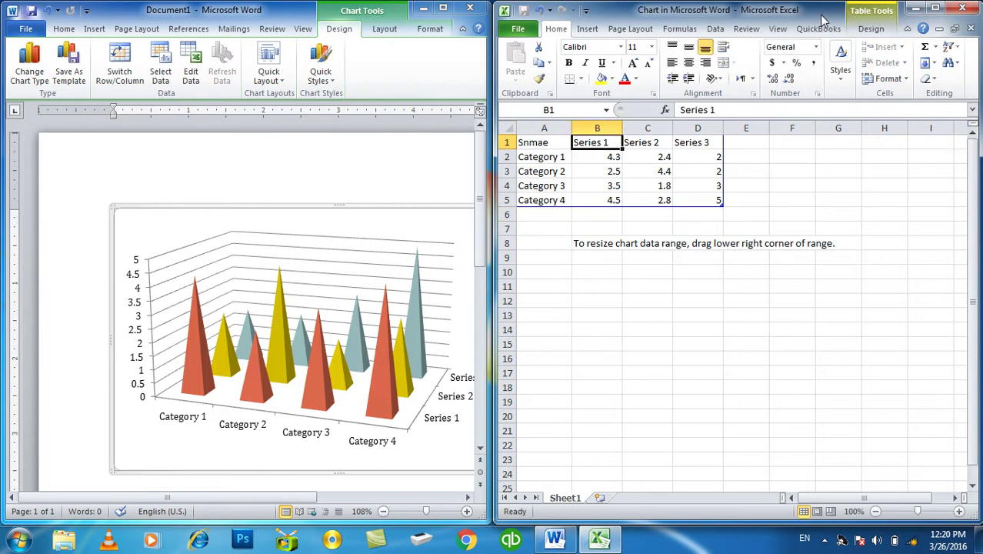
type("Engliu")
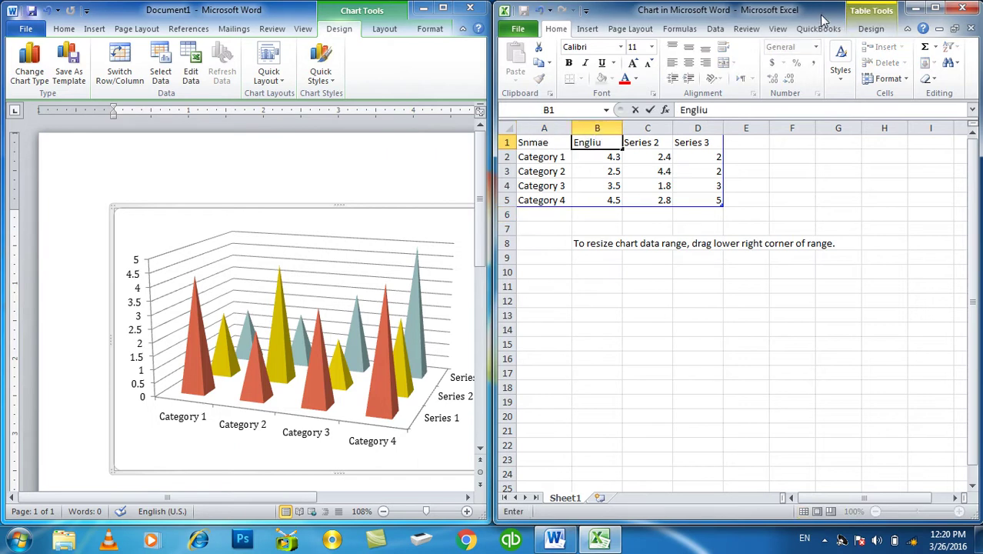
key("Escape")
key("Left")
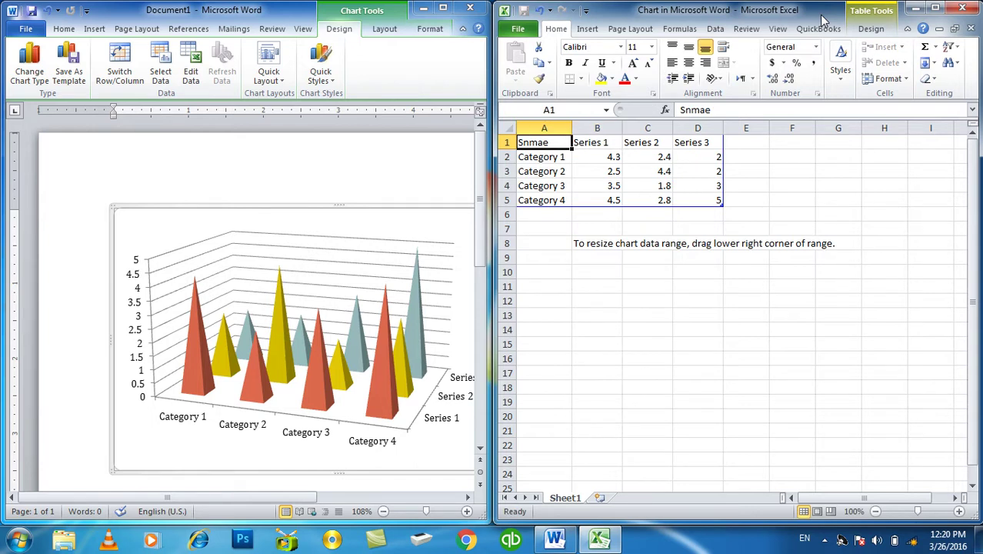
key("Tab")
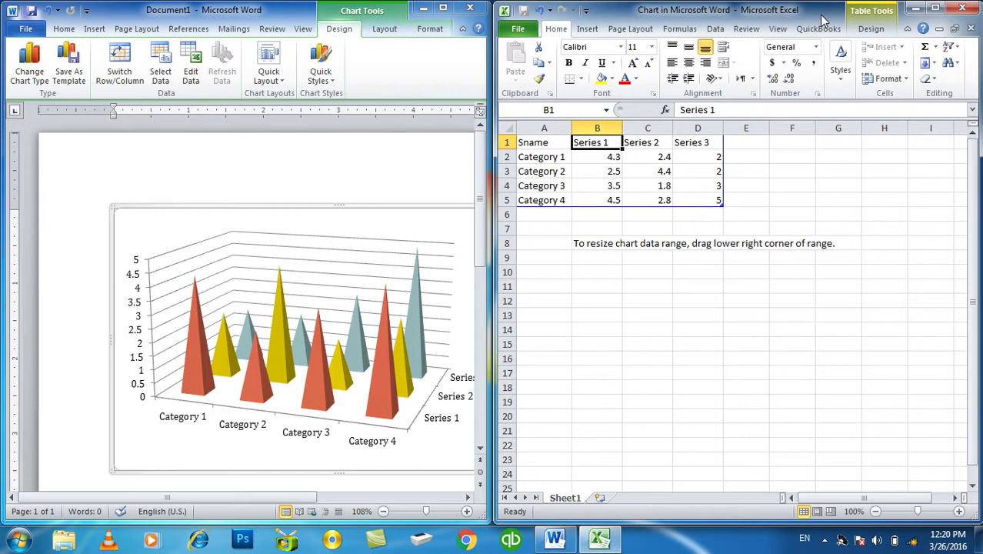
type("10th")
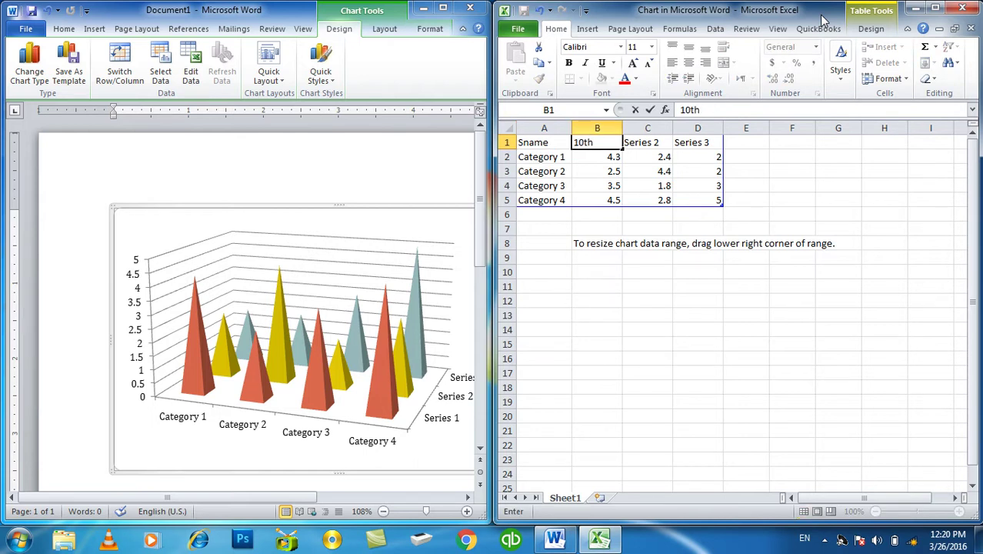
key("Tab")
type("11th")
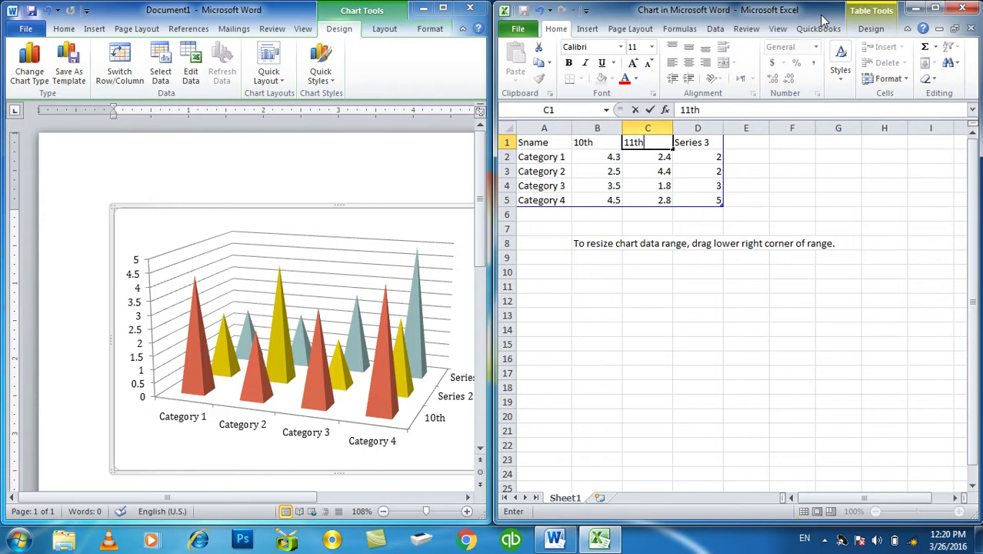
key("Tab")
type("12th")
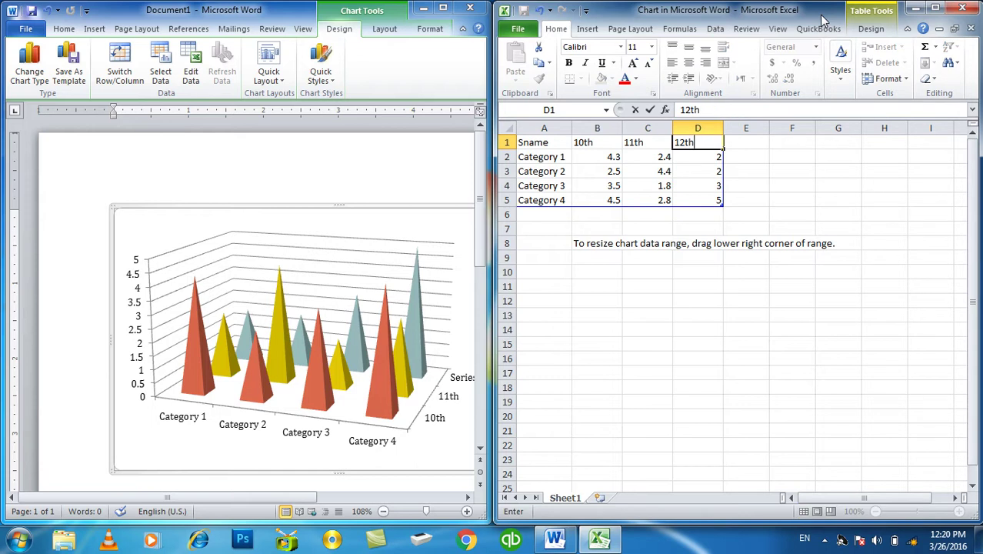
key("Return")
Enter the four student names as the category labels in A2:A5.
key("Left")
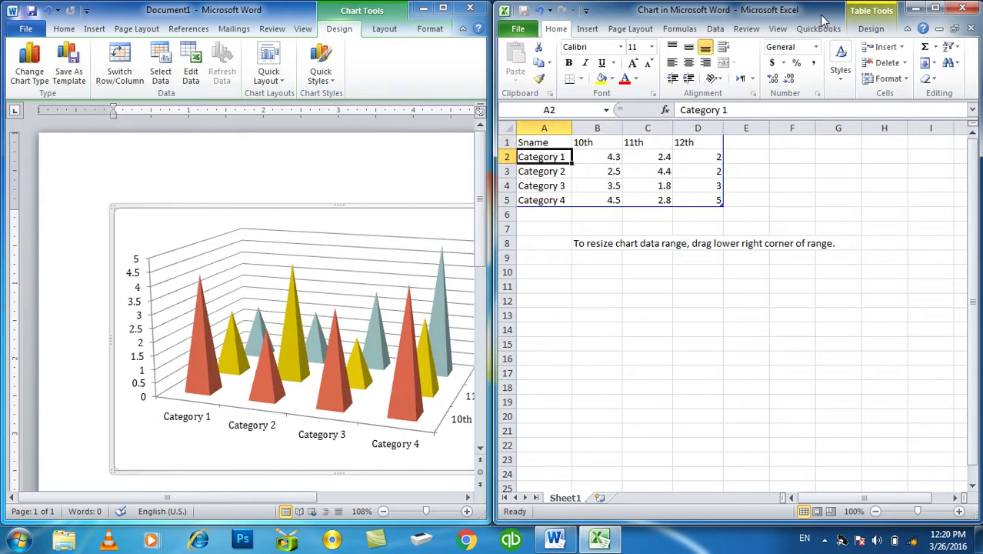
type("Islam")
key("Return")
type("Khan")
key("Return")
type("Jan")
key("Return")
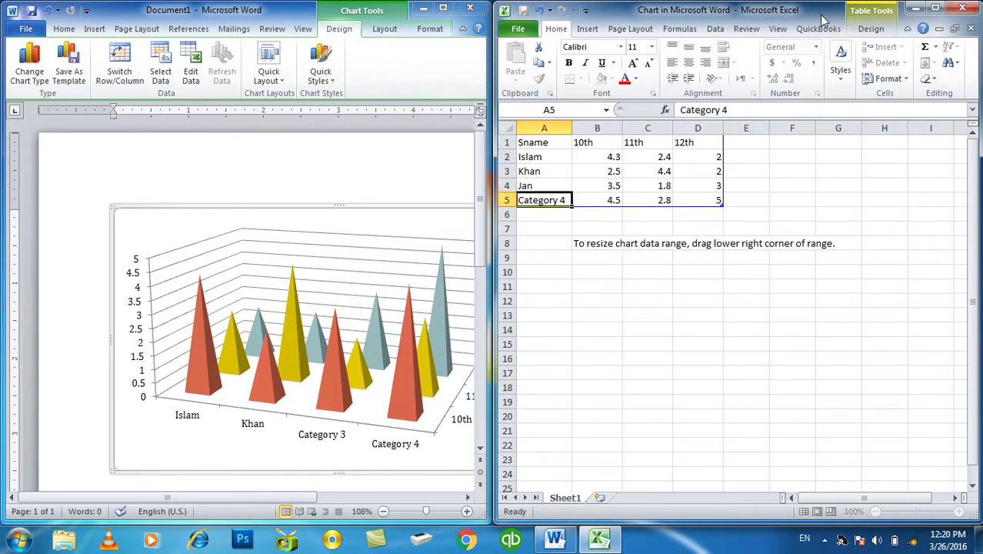
type("Salam")
key("Tab")
Enter the 10th scores 90, 88, 99 and 70 in B2:B5.
key("Up")
key("Up")
key("Up")
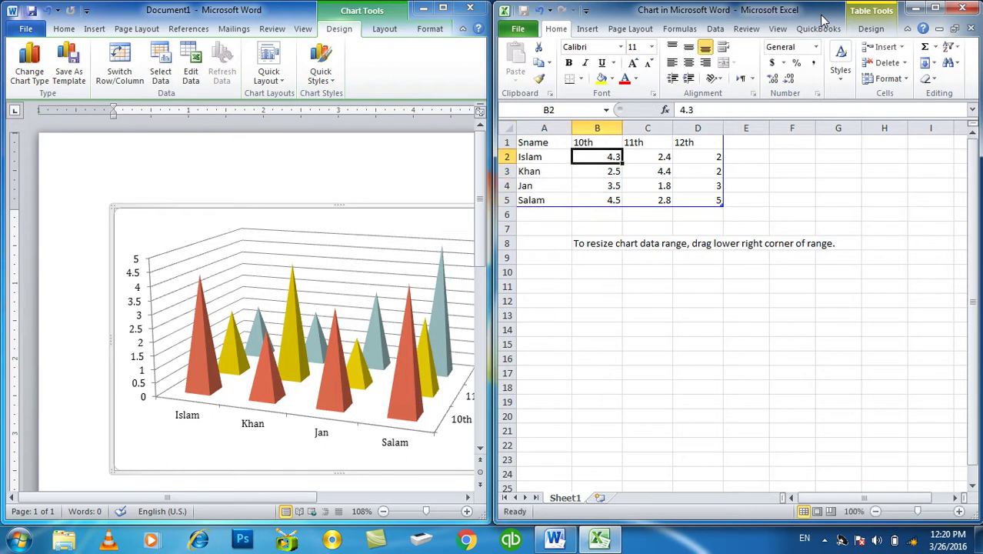
type("90")
key("Return")
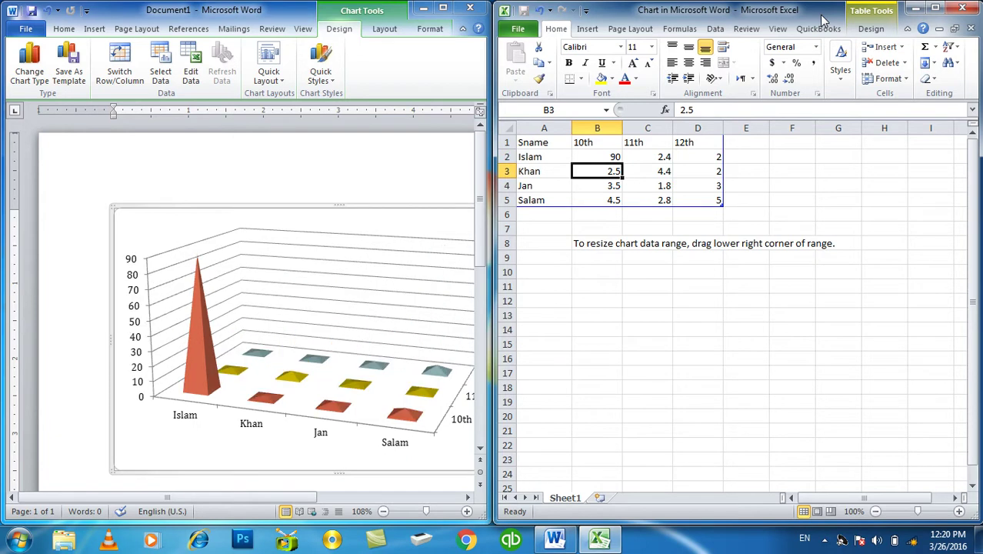
type("88")
key("Return")
type("99")
key("Return")
type("70")
key("Return")
Enter the 11th scores 88, 77, 90 and 88 in C2:C5, correcting C4 to 90.
key("Up")
key("Right")
key("Up")
key("Up")
key("Up")
type("88")
key("Return")
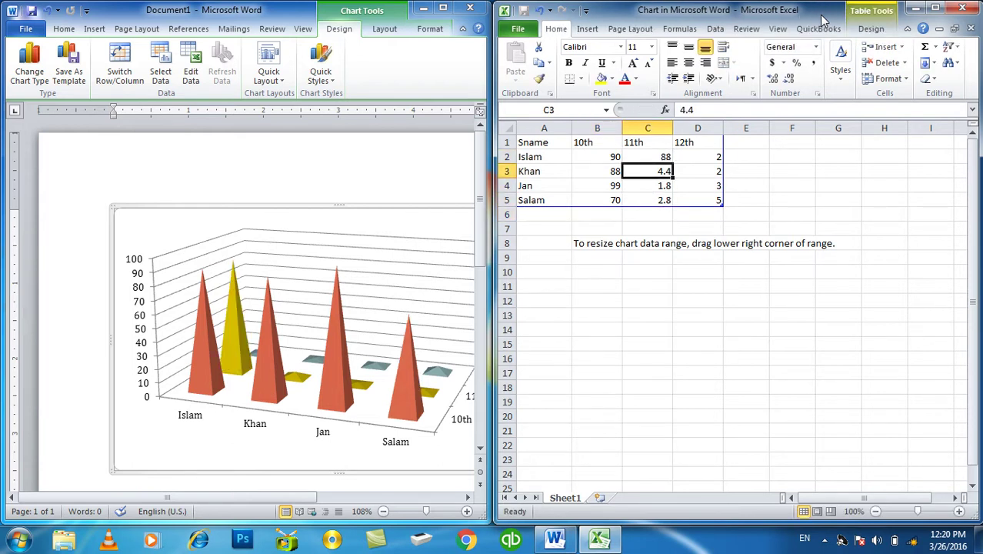
type("77")
key("Return")
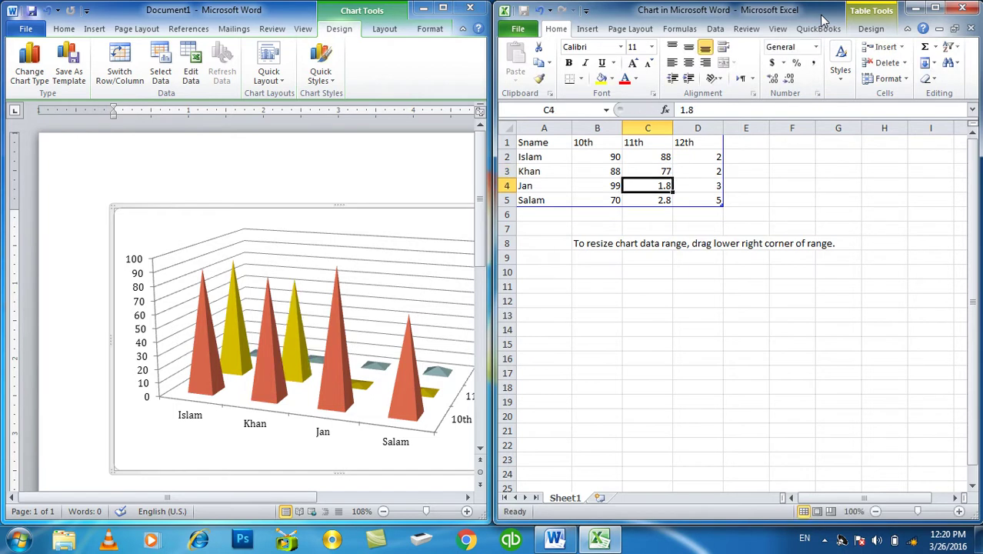
type("99")
key("Return")
key("Up")
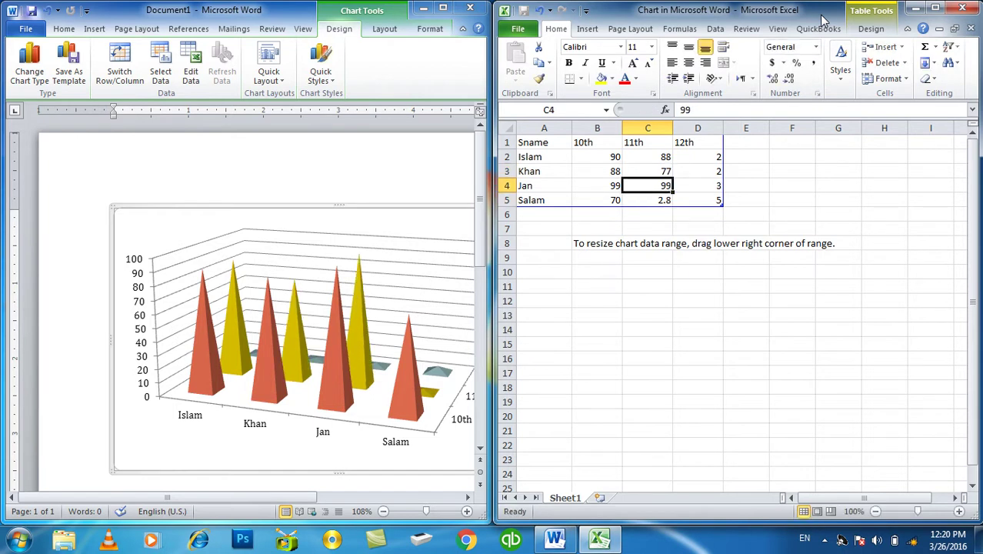
type("90")
key("Return")
type("88")
key("Right")
Enter the 12th scores 77, 66, 88 and 99 in D2:D5.
key("Up")
key("Up")
key("Up")
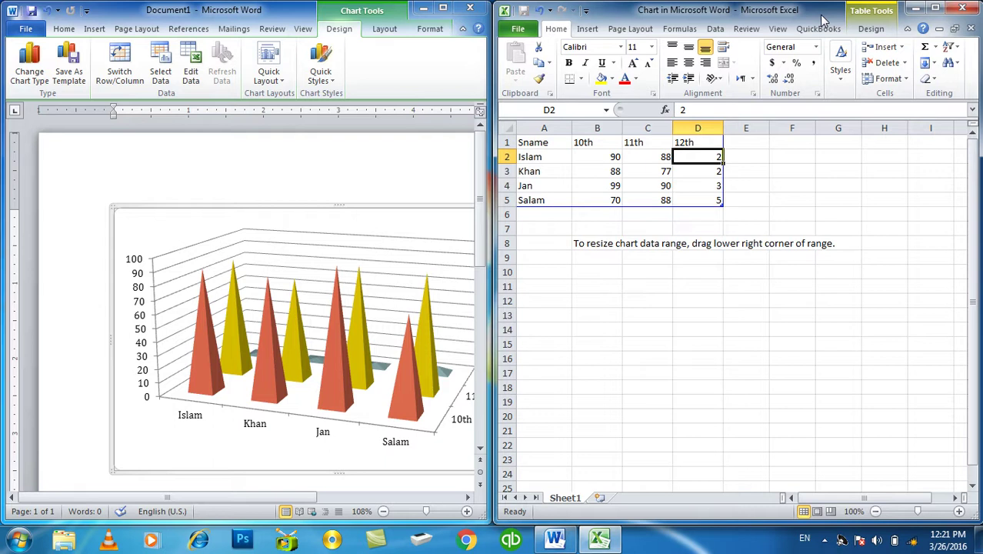
type("77")
key("Return")
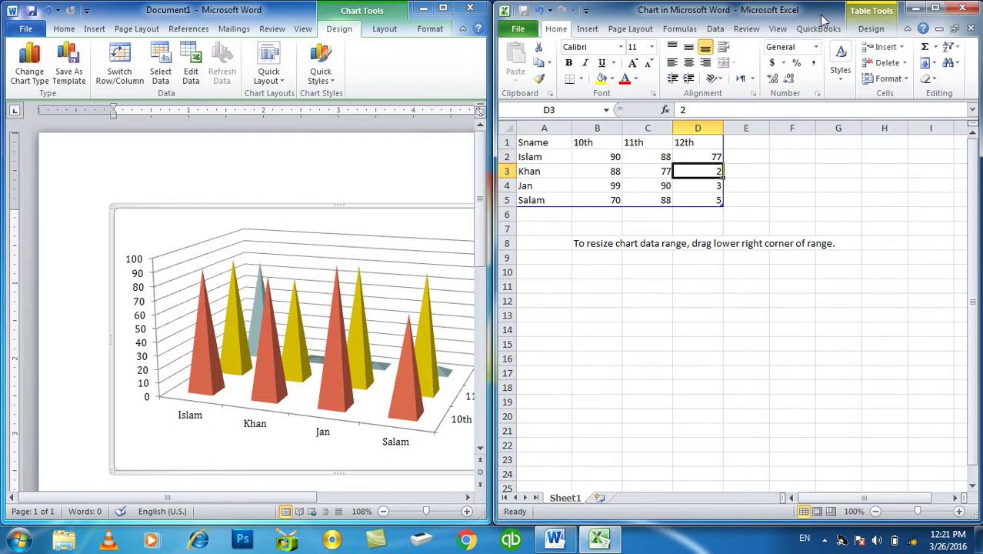
type("66")
key("Return")
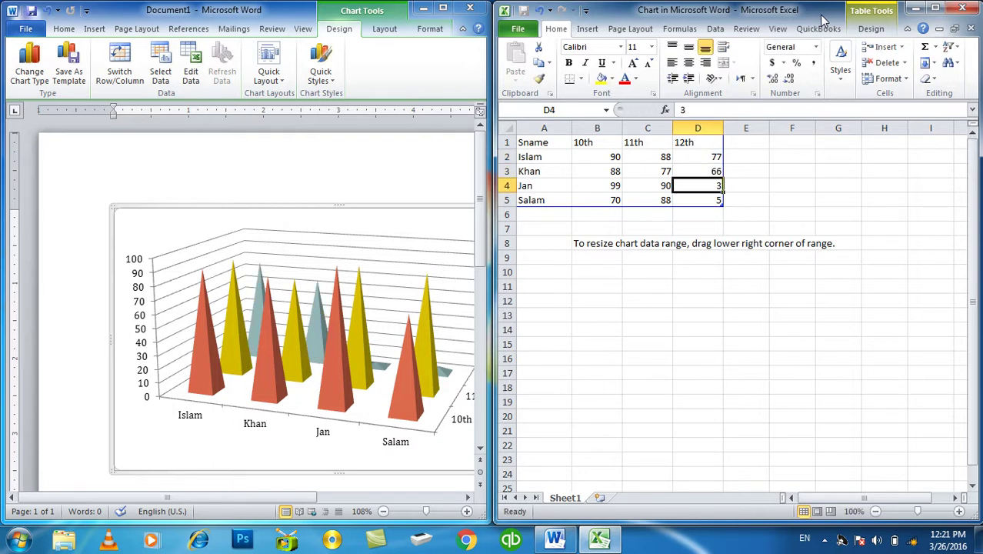
type("88")
key("Return")
type("99")
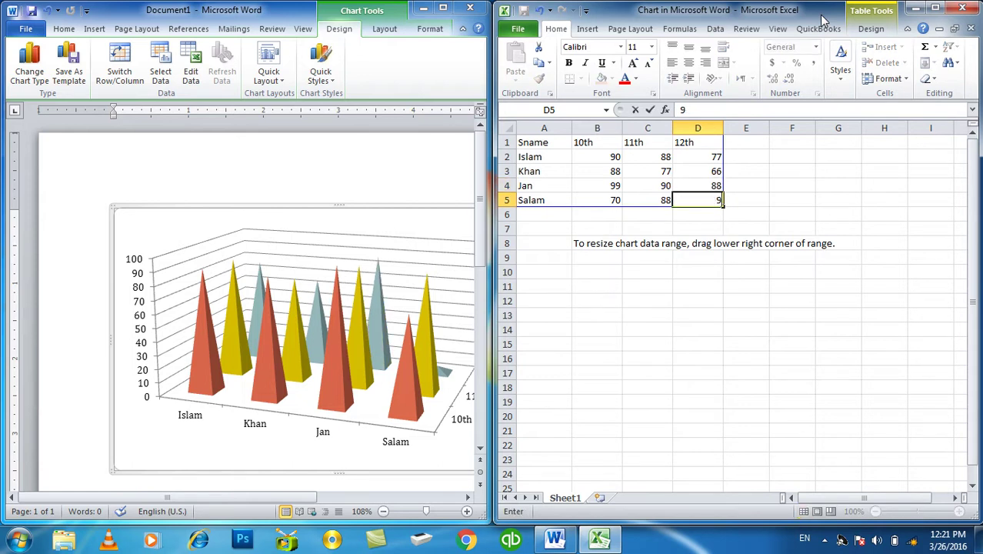
Close the Excel data sheet to review the cone chart plotting the students' marks.
left_click(974, 6)
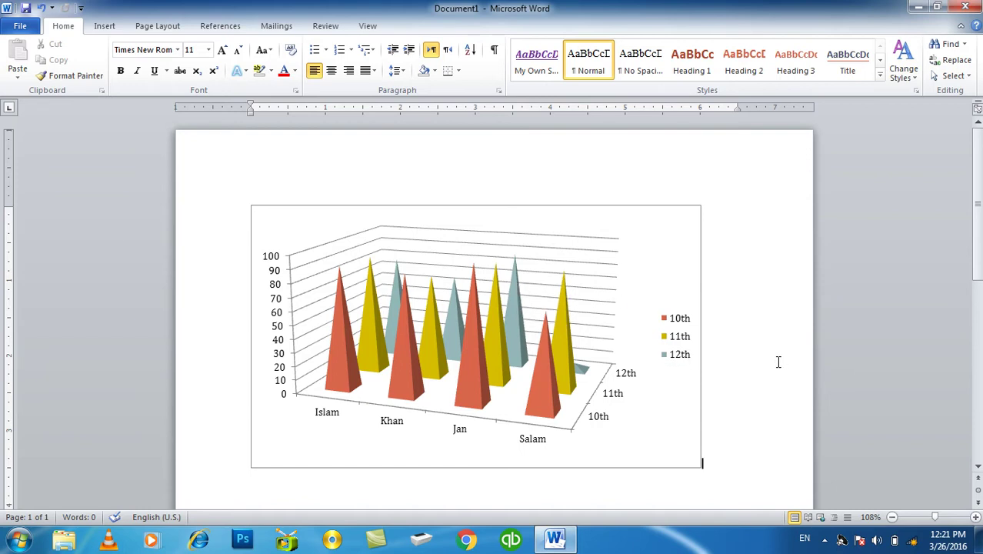
Remove the cone chart and insert a Line with Markers chart instead.
key("ctrl+z")
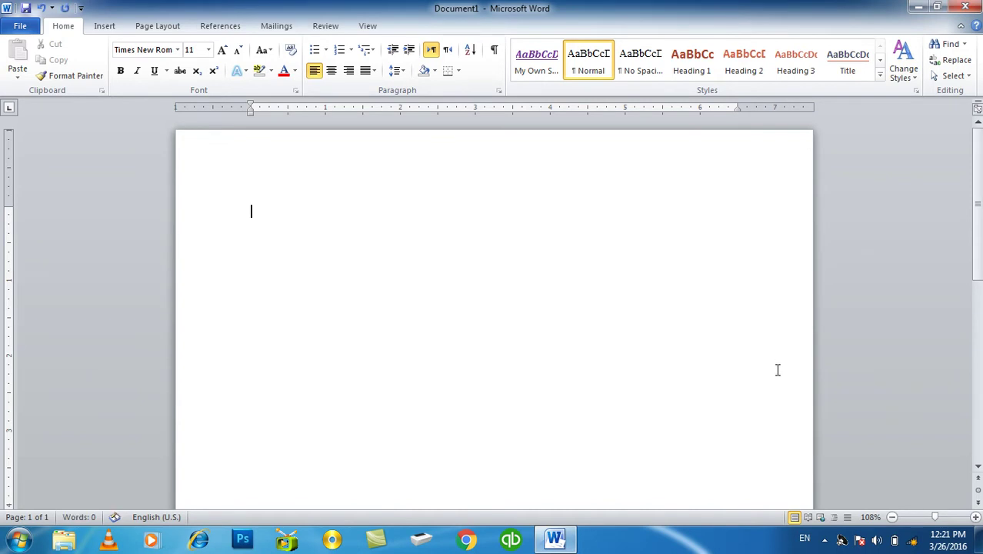
left_click(105, 26)
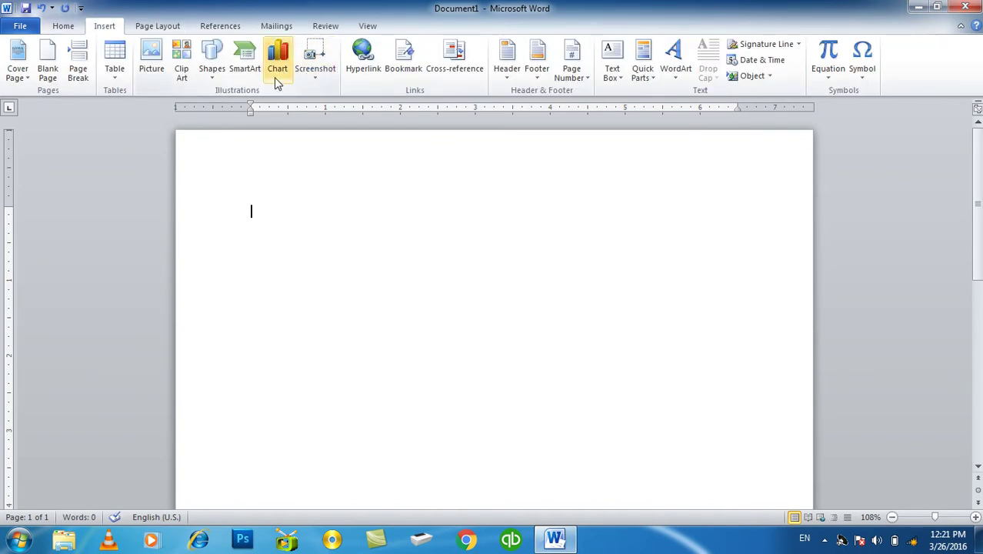
left_click(276, 53)
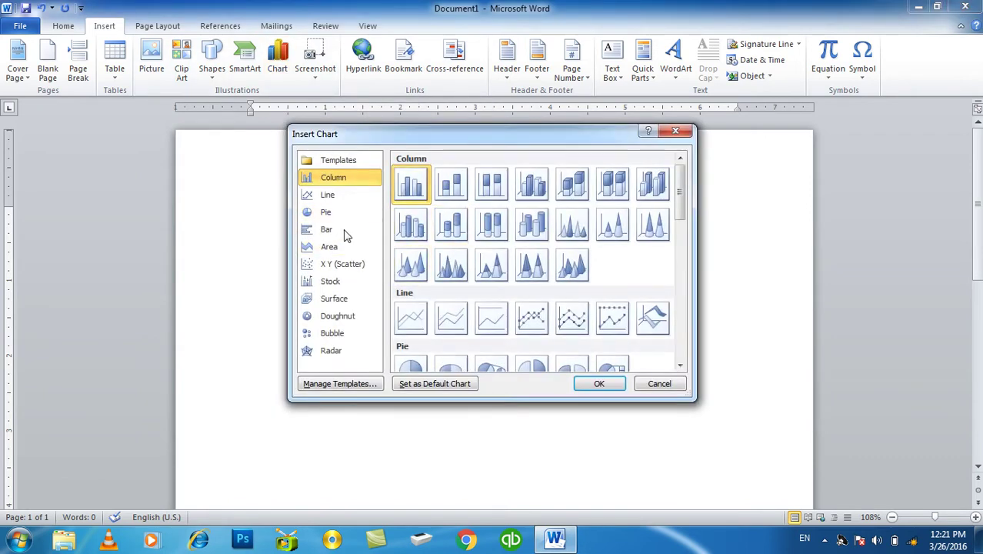
left_click(341, 213)
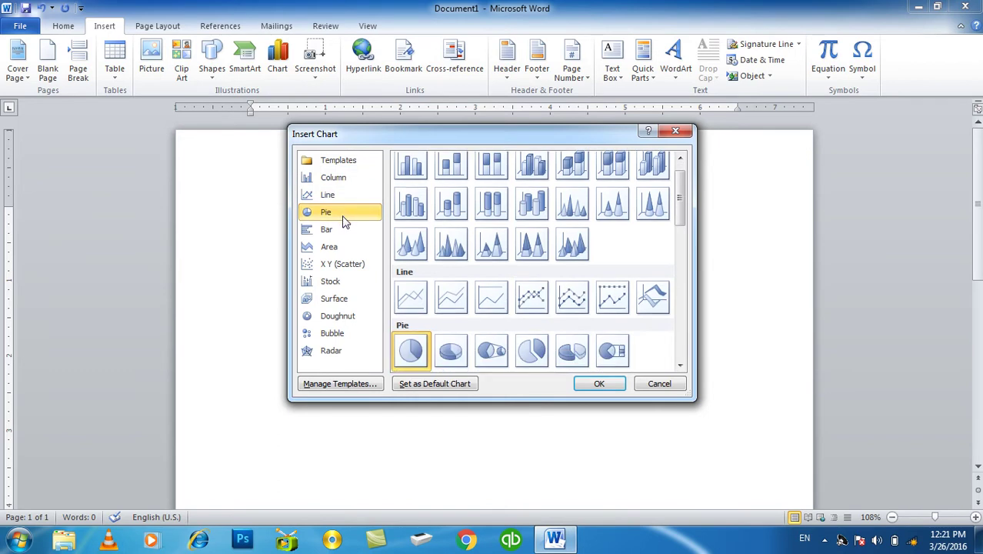
left_click(338, 194)
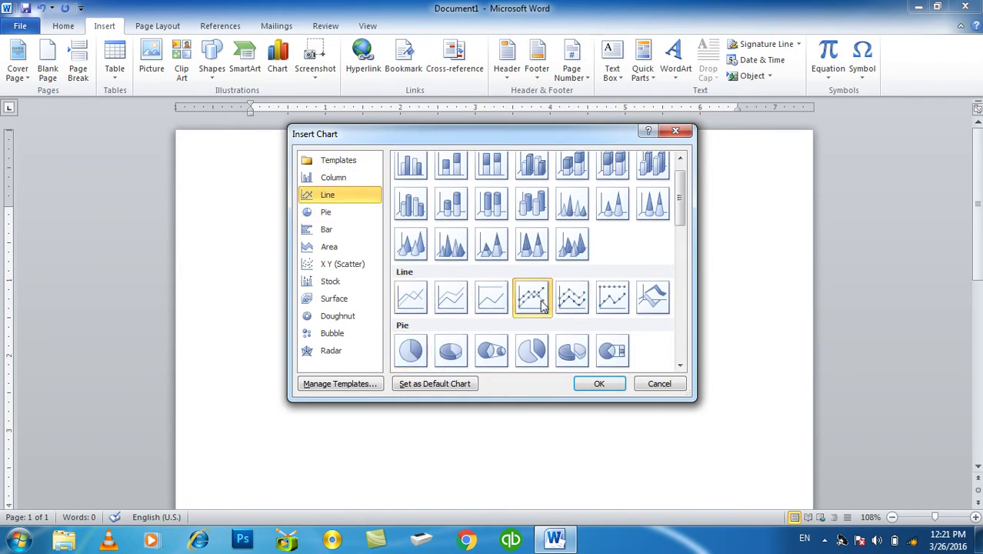
left_click(599, 384)
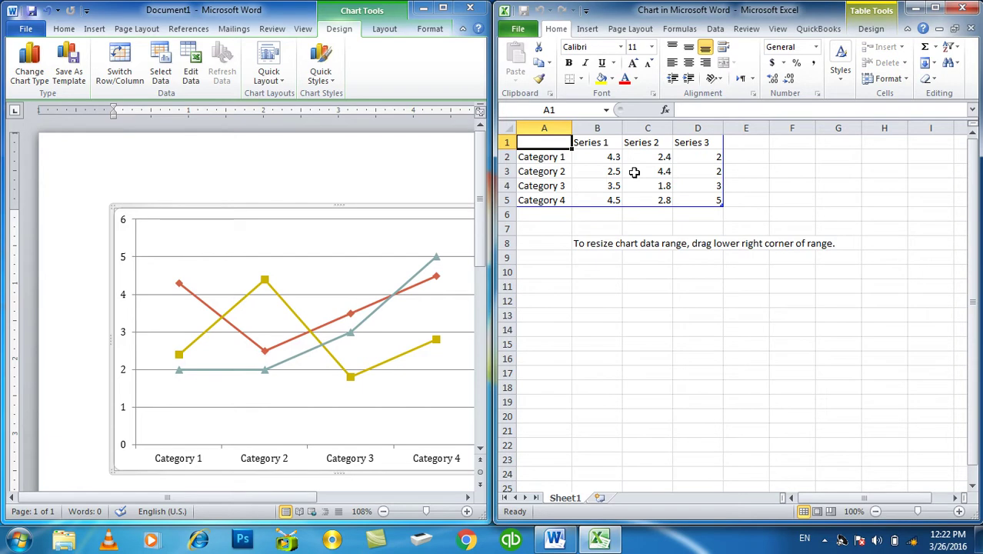
Head the data Country with series names 2010, 2014 and 2016.
type("Country")
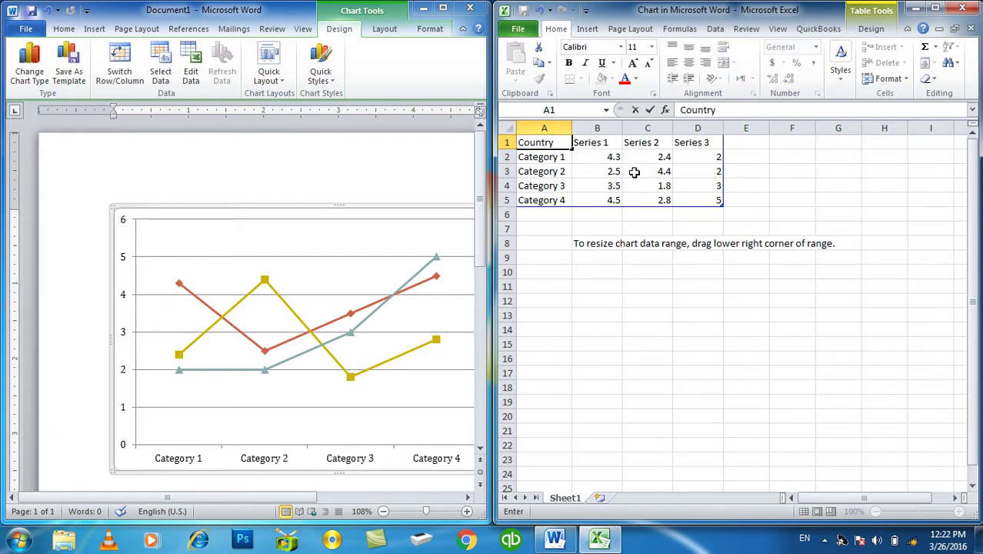
key("Return")
key("Up")
key("Right")
type("201")
key("Tab")
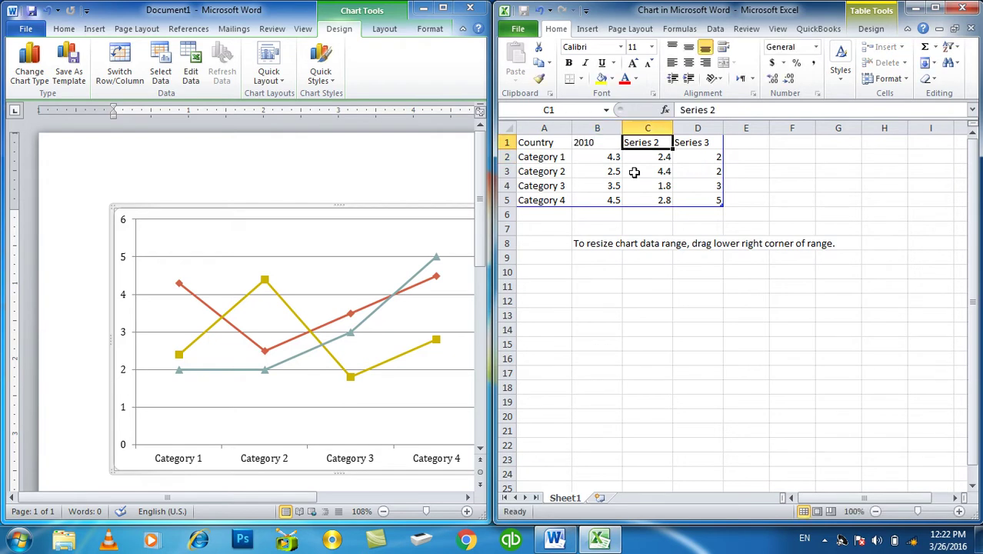
type("201")
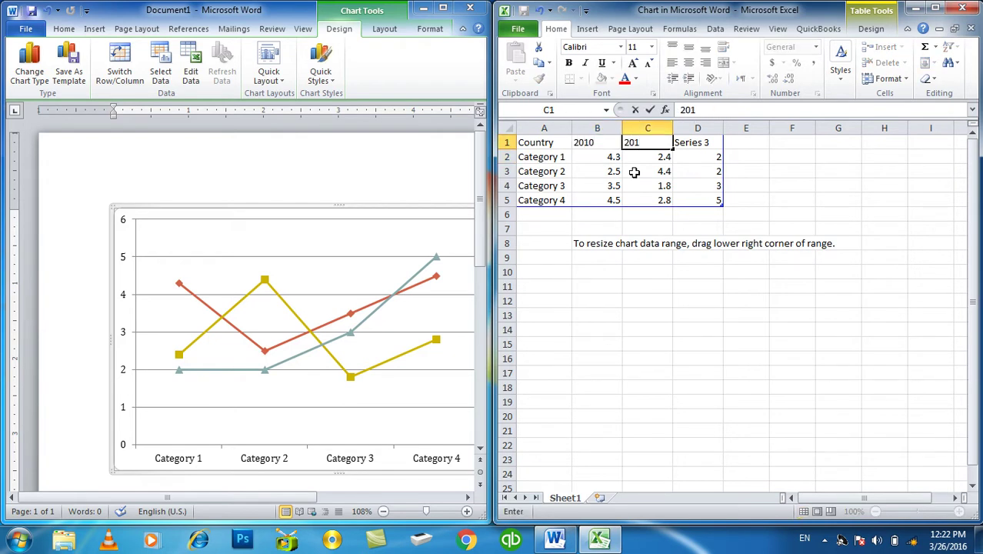
type("4")
key("Tab")
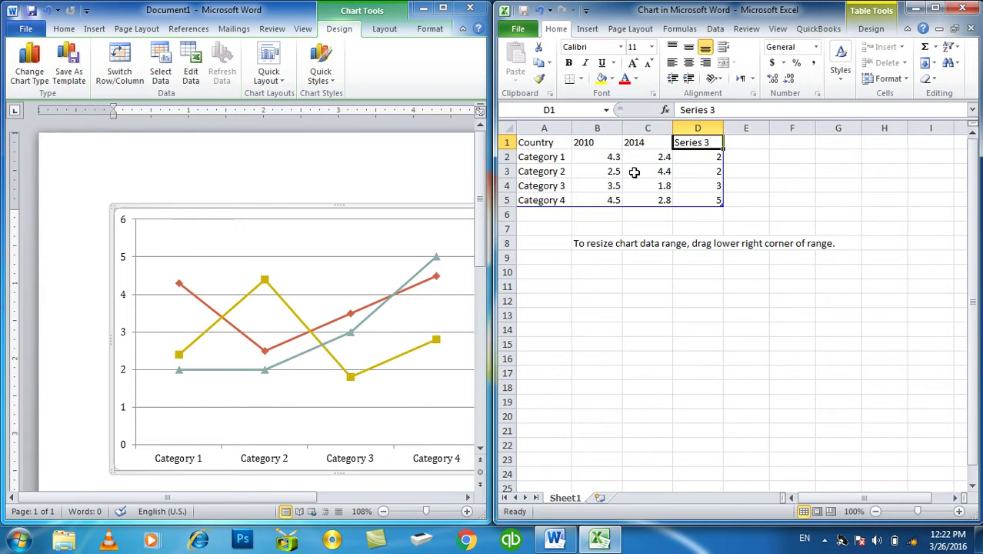
type("201")
key("Return")
Label the four categories AFG, IRAN, PAK and USA in A2:A5.
key("Left")
key("Left")
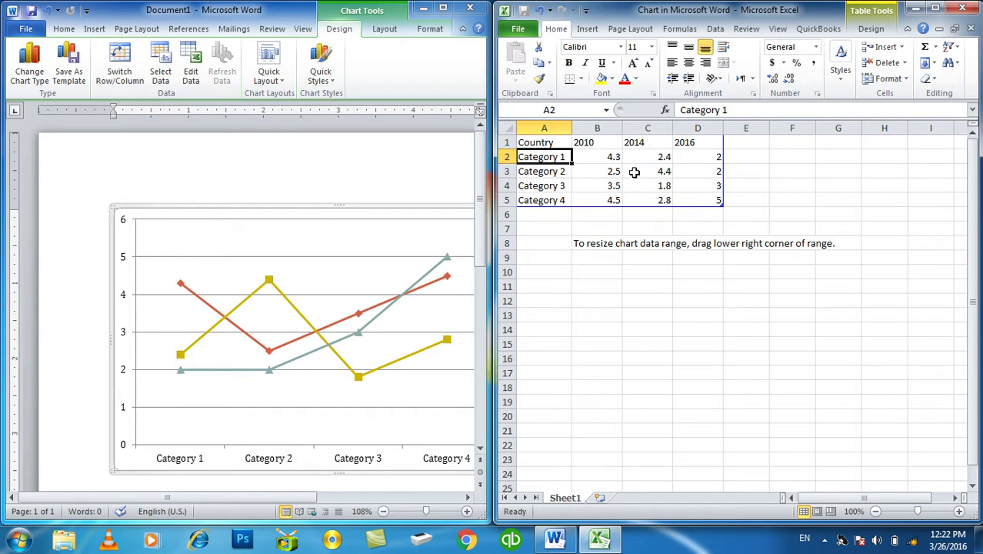
type("PAK")
key("Escape")
type("AFG")
key("Return")
type("IRAN")
key("Return")
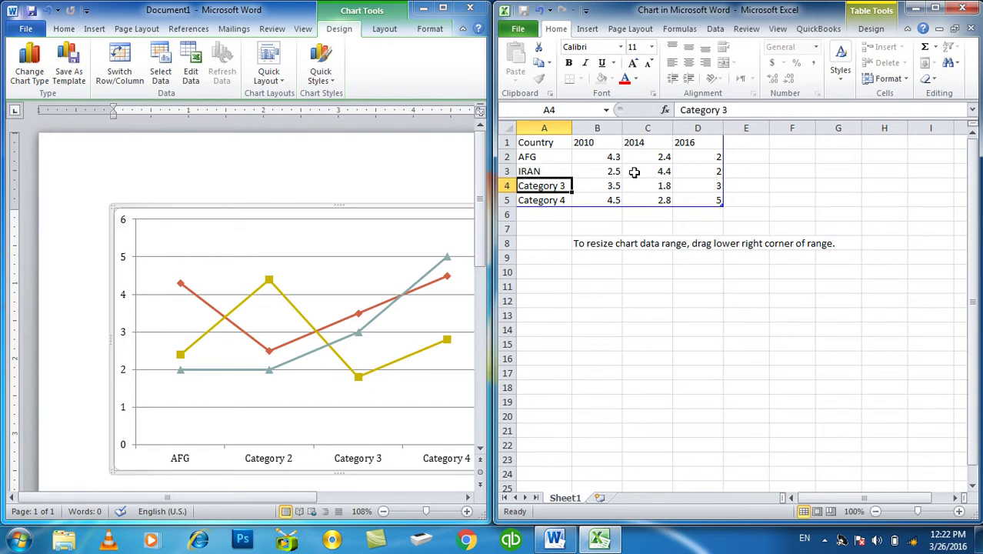
type("PAK")
key("Return")
type("USA")
key("Tab")
key("Up")
key("Up")
key("Up")
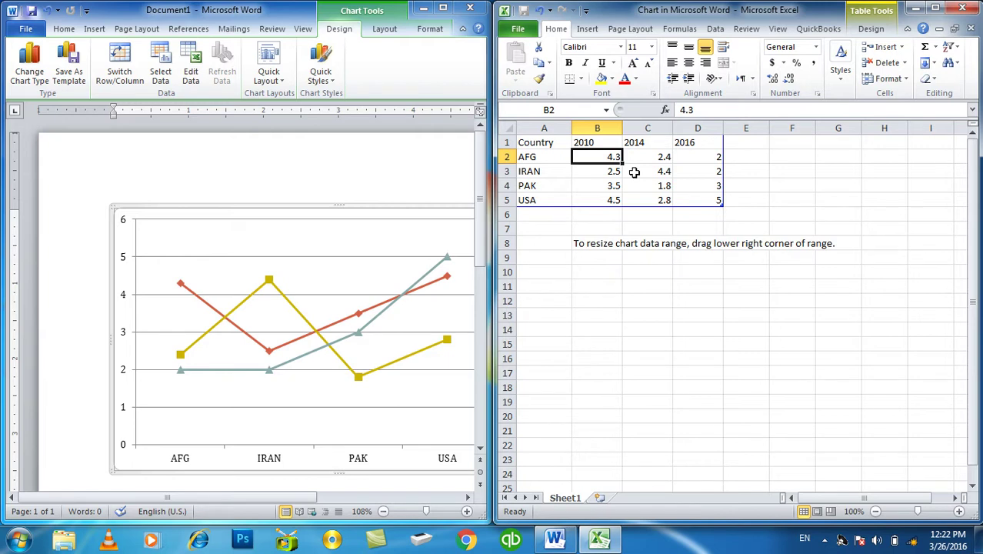
Enter the 2010 values 4, 2, 10, 15, correcting IRAN's value from 8 to 2.
type("4")
key("Return")
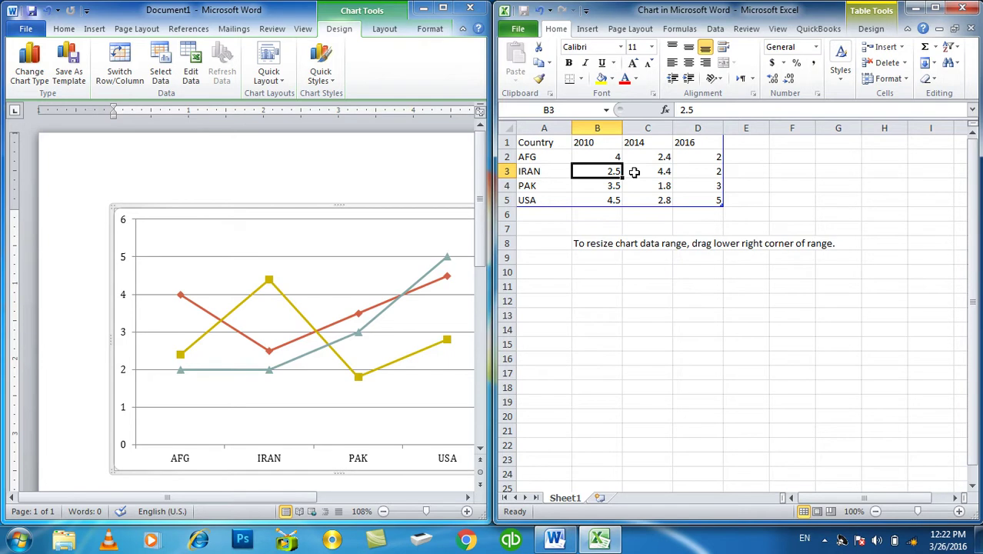
type("8")
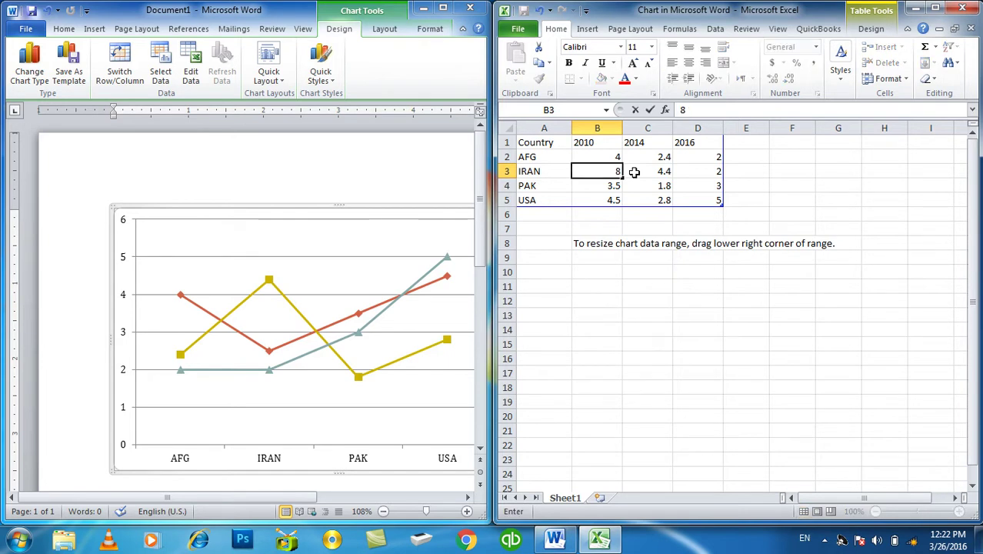
key("Return")
type("10")
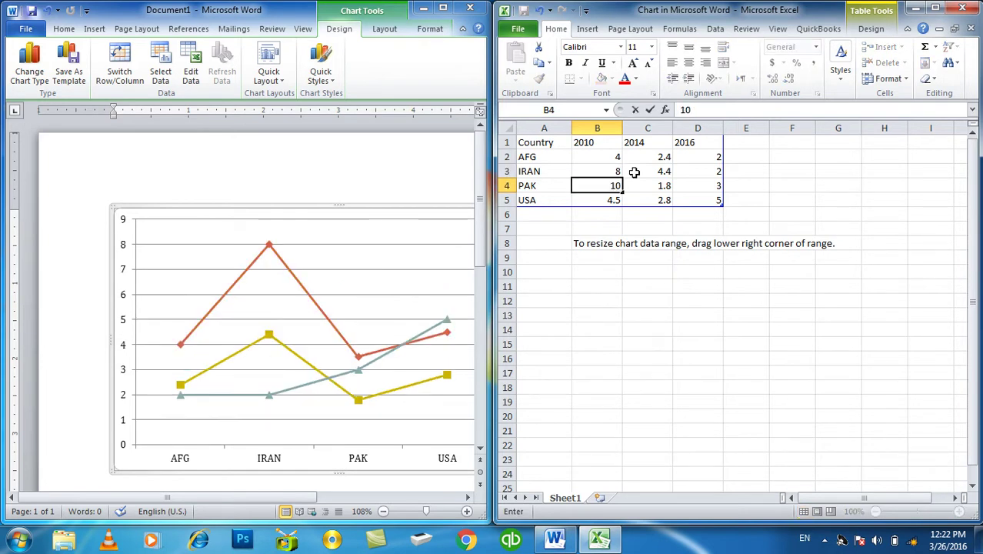
key("Return")
type("15")
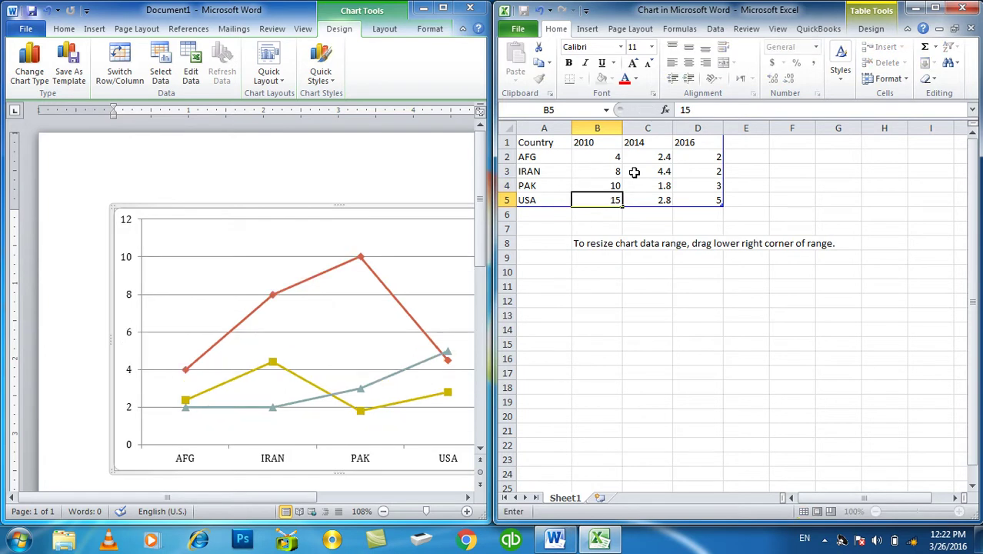
key("Tab")
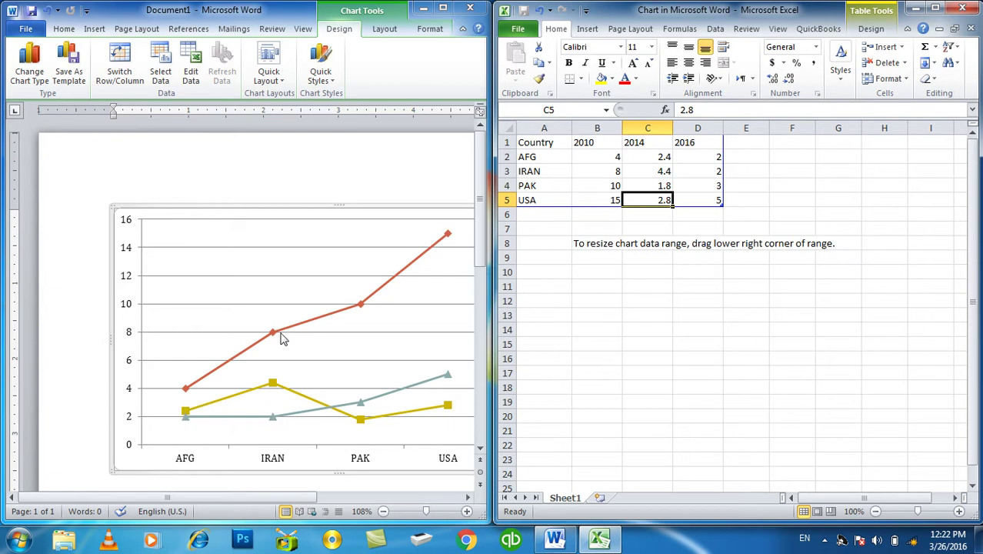
left_click(616, 174)
type("2")
key("Return")
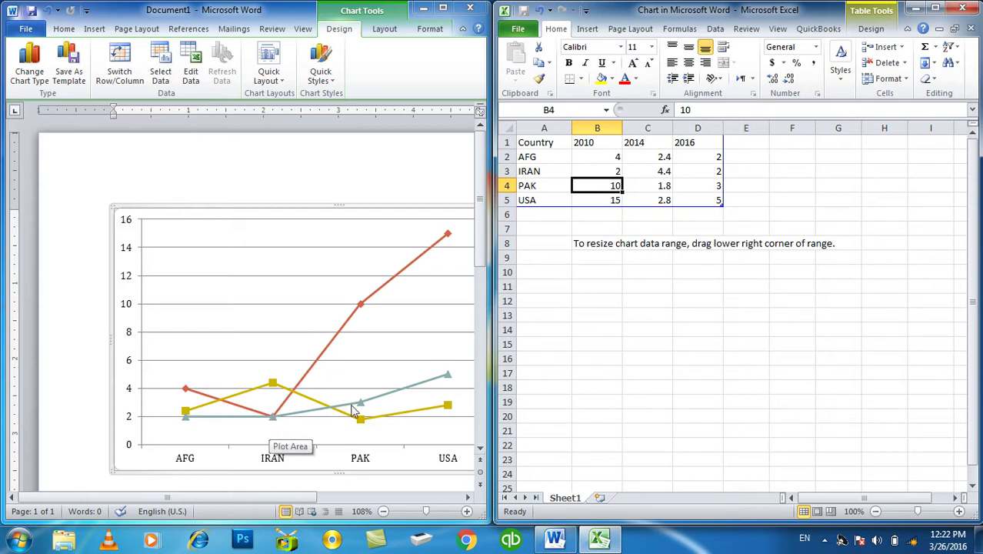
Enter the 2014 values 10, 20, 25 and 2 in C2:C5.
left_click(652, 158)
type("10")
key("Return")
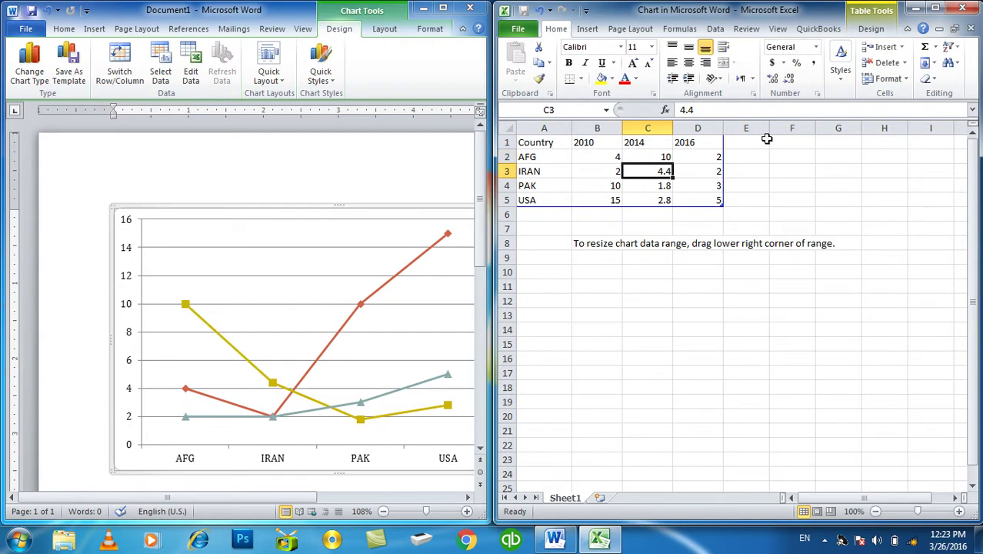
type("20")
key("Return")
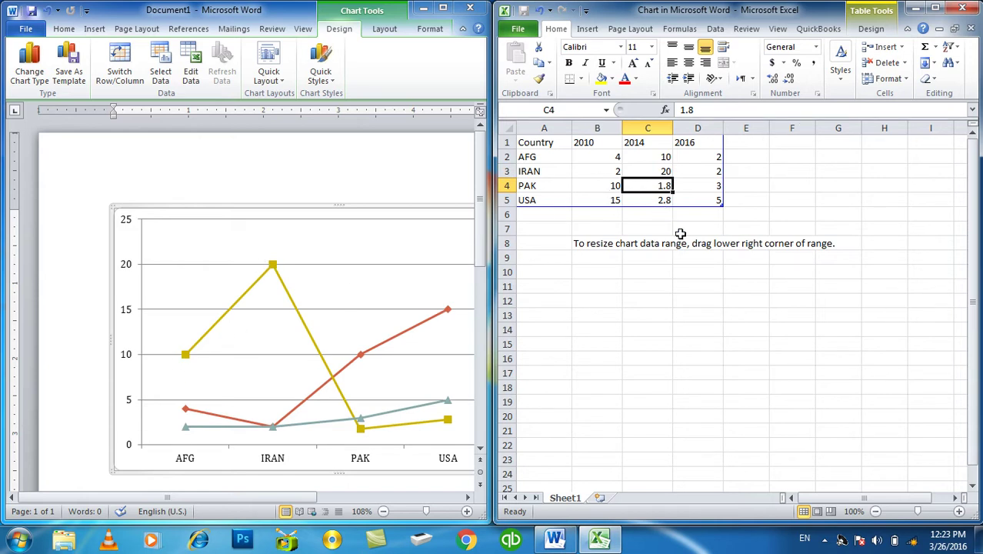
type("25")
key("Return")
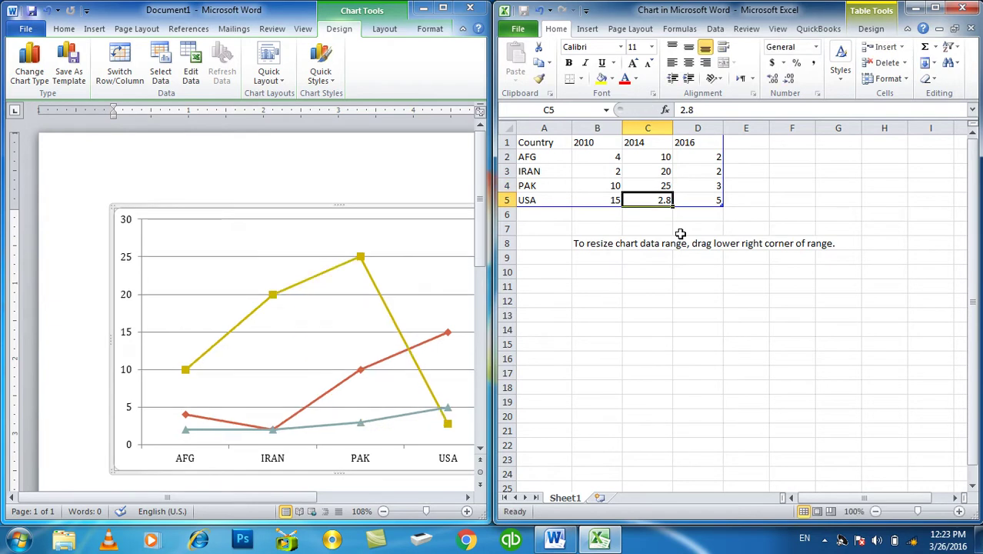
type("2")
key("Return")
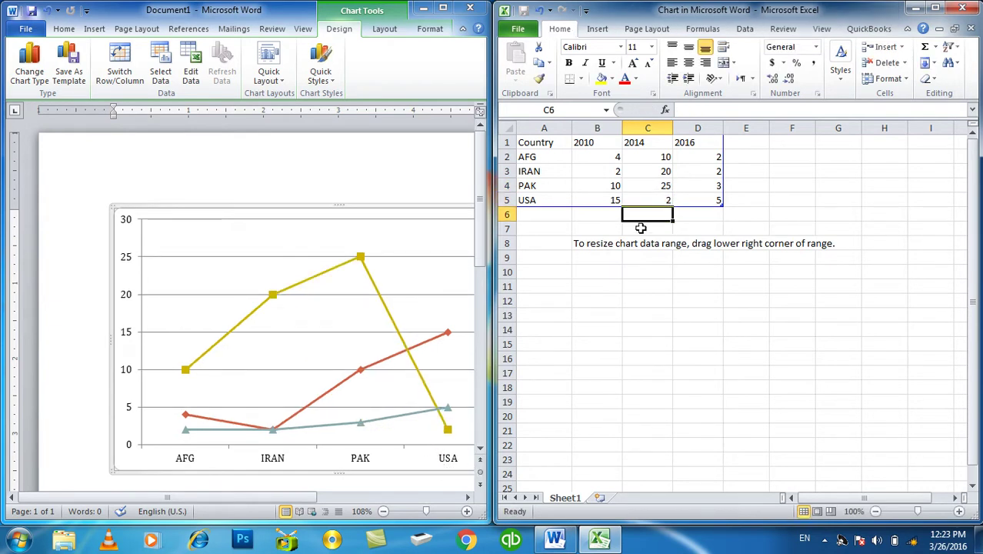
Close the data sheet and delete the finished 2010–2016 line chart from the page.
left_click(964, 8)
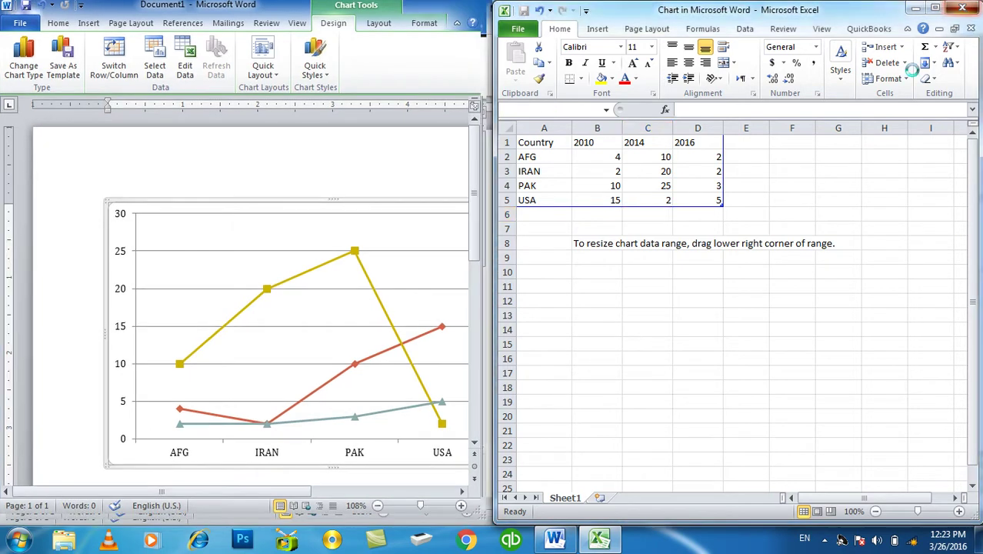
left_click(724, 360)
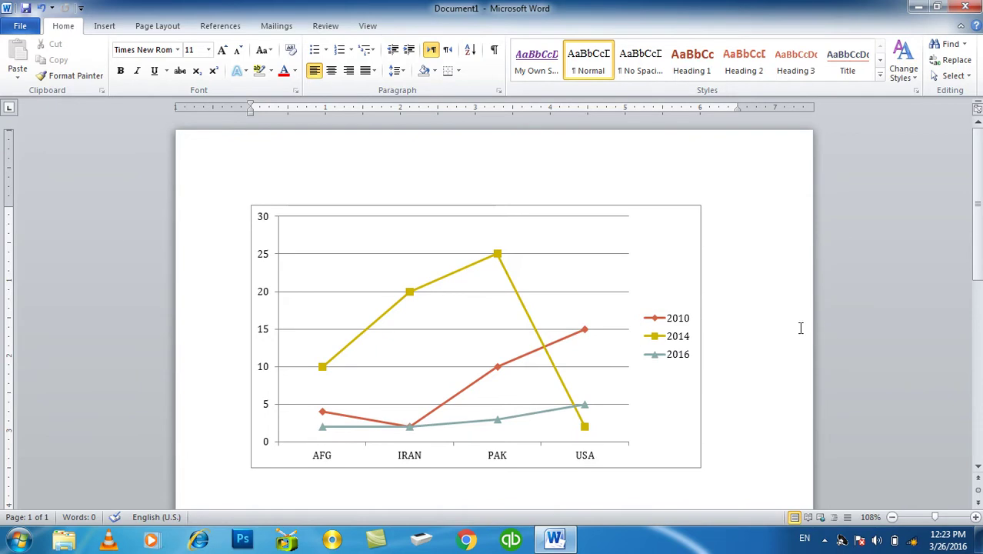
key("ctrl+a")
key("Delete")
left_click(94, 30)
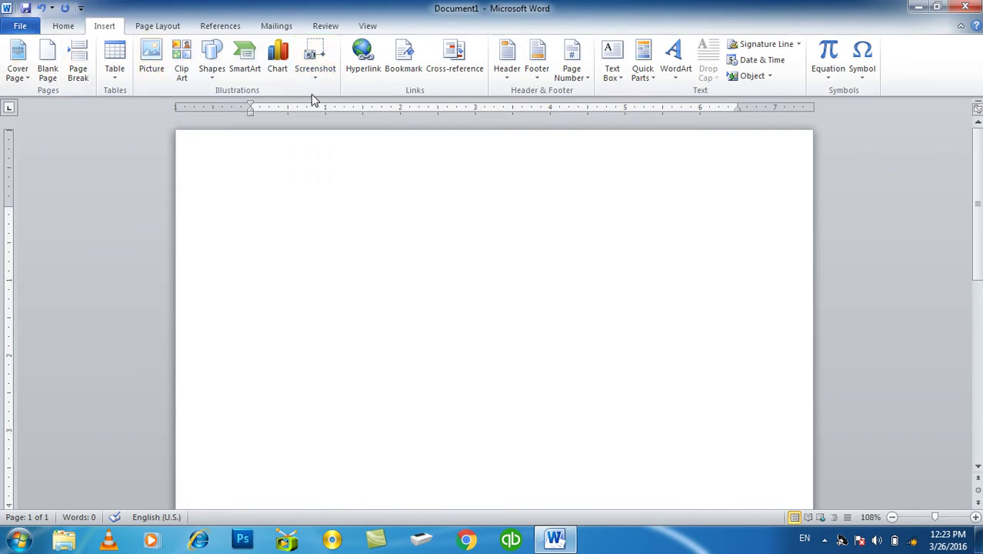
left_click(314, 71)
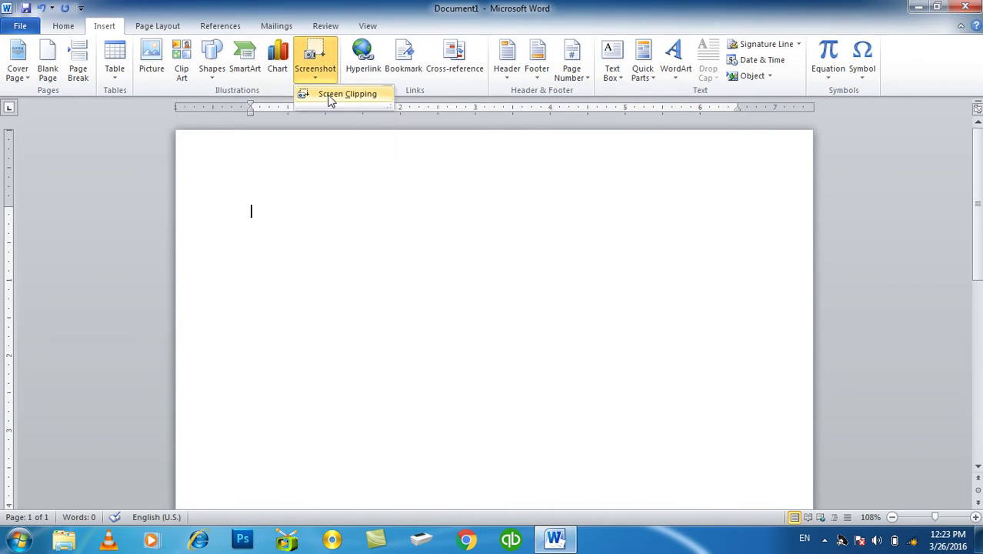
left_click(331, 96)
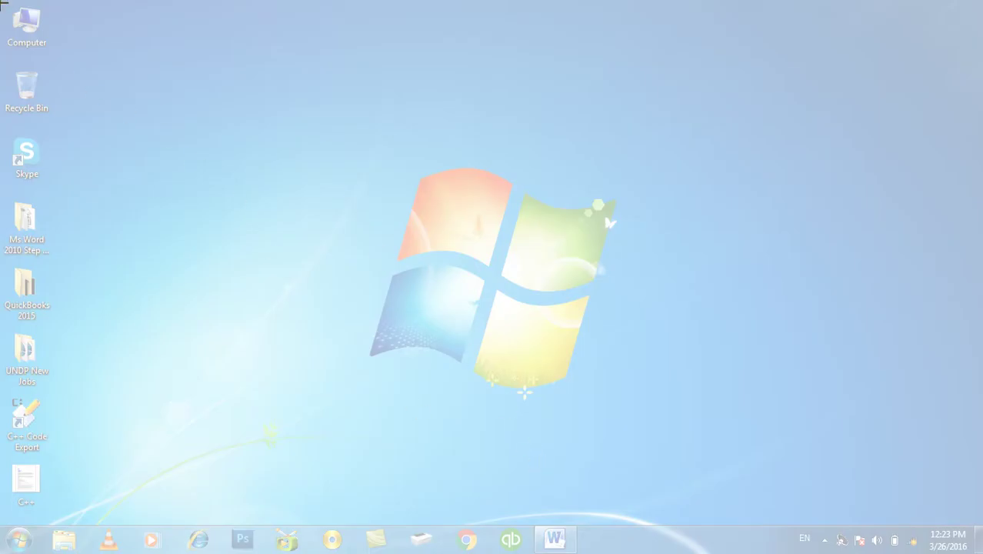
left_click_drag(2, 4, 982, 552)
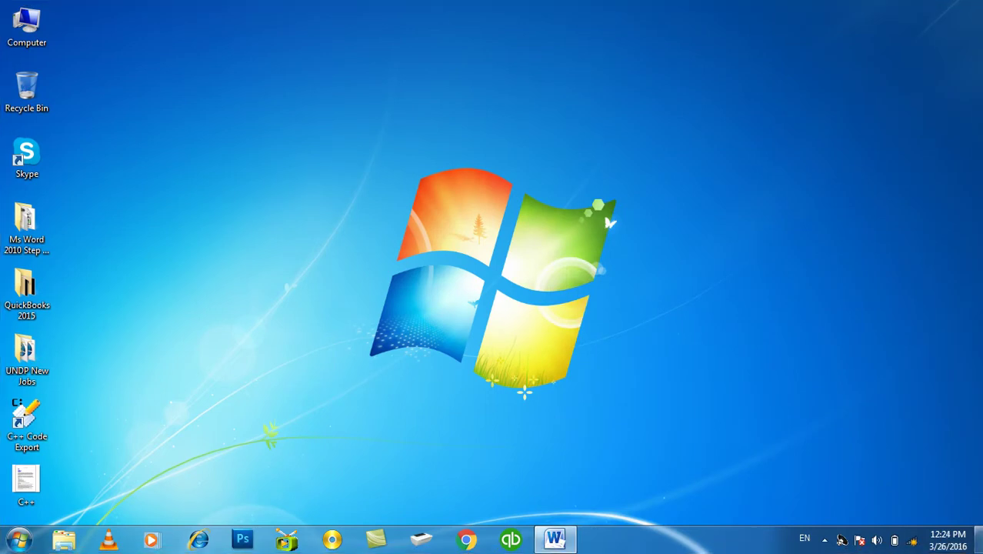
key("Delete")
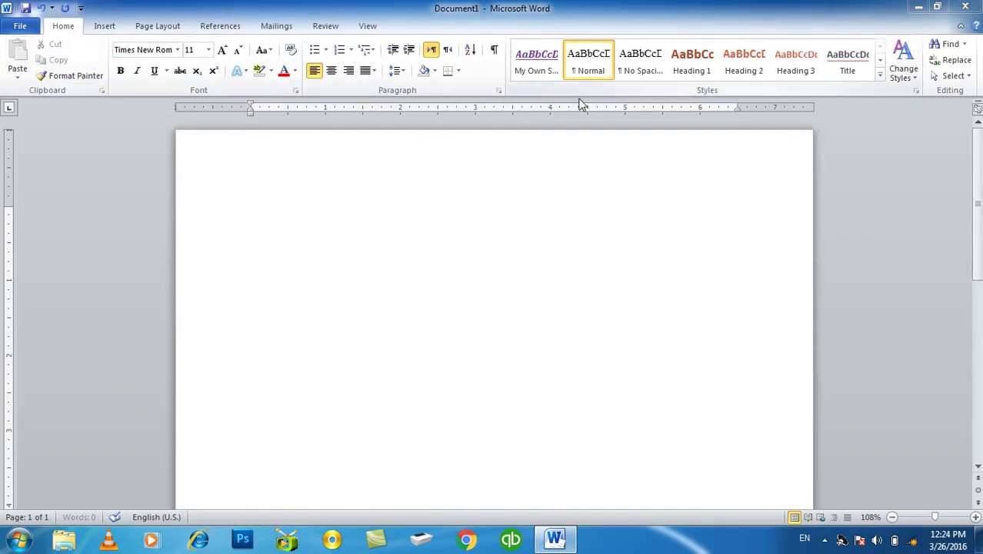
left_click(115, 26)
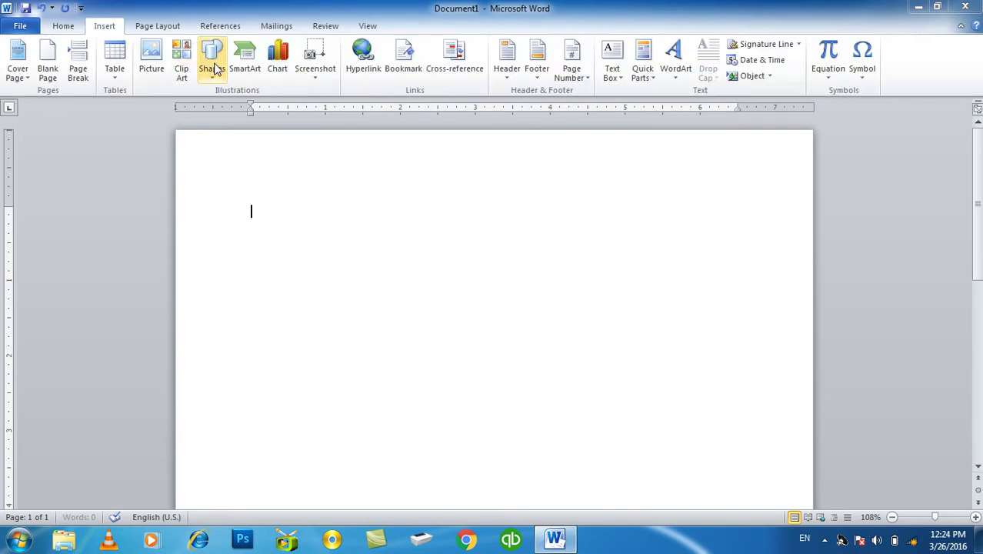
left_click(315, 74)
left_click(333, 95)
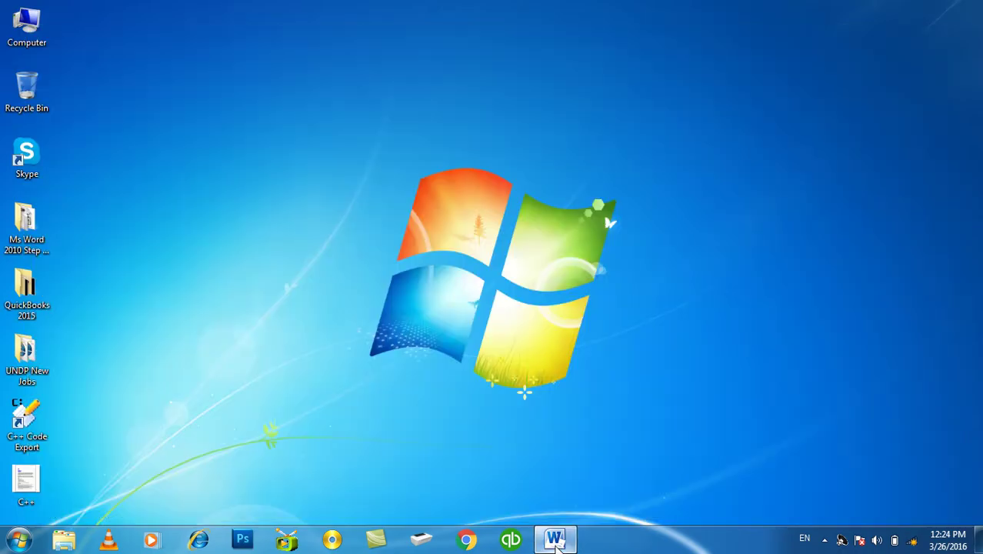
left_click(555, 541)
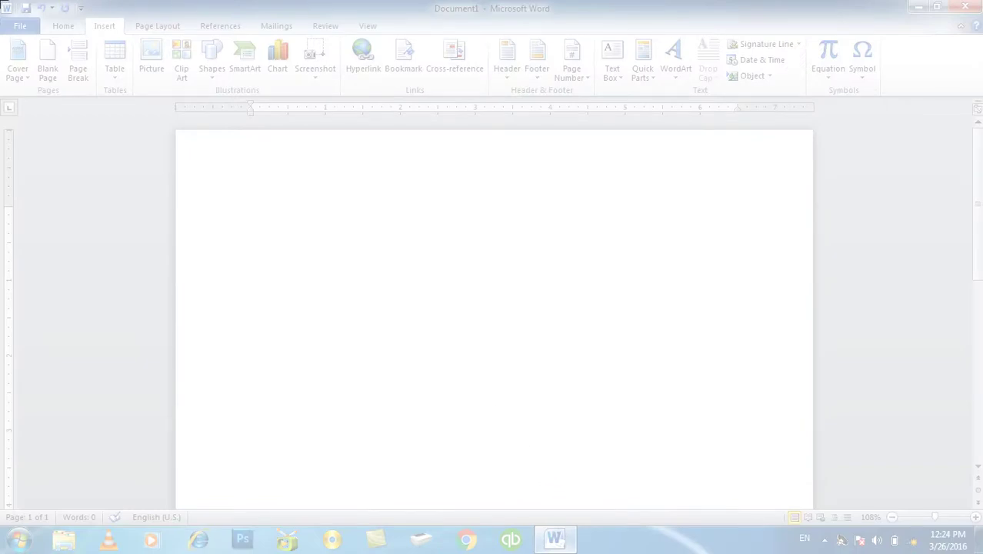
mouse_move(2, 2)
left_mouse_down()
mouse_move(210, 147)
mouse_move(771, 155)
left_mouse_up()
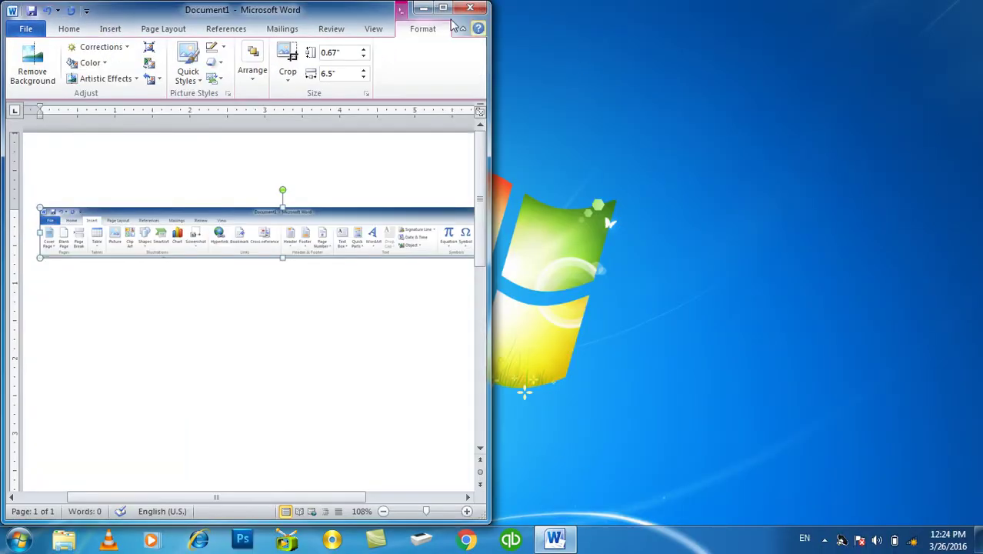
left_click(448, 9)
key("Delete")
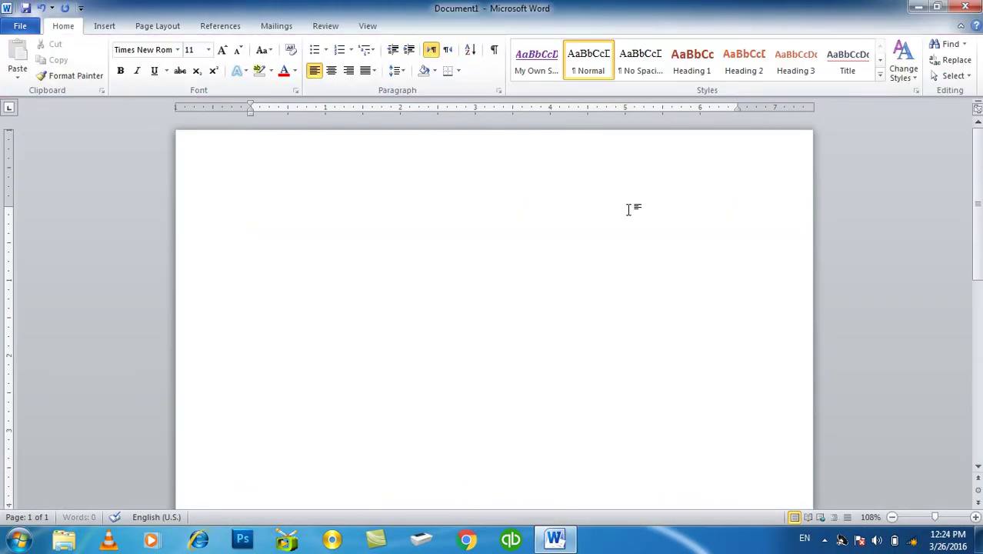
Type the word google on the page.
left_click(104, 25)
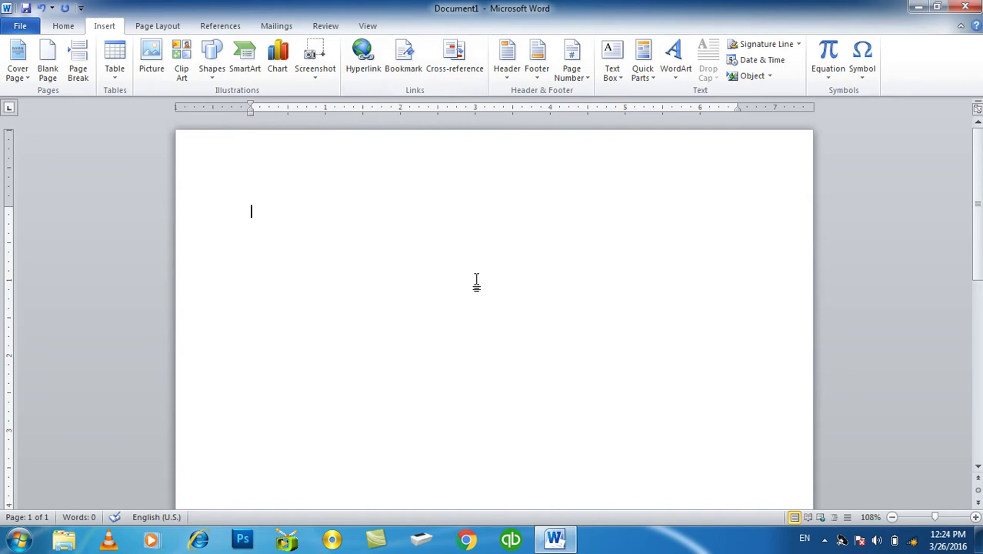
type("www")
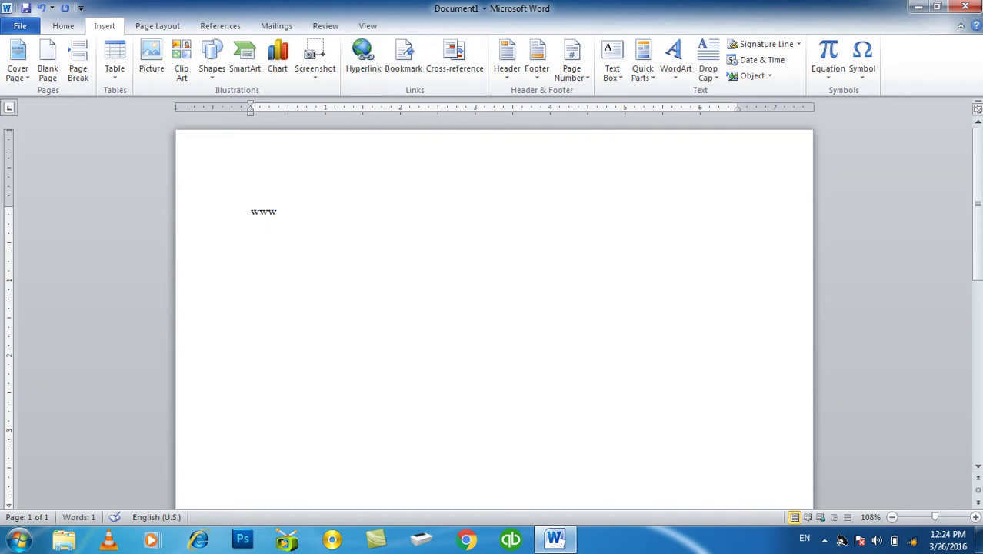
key("BackSpace")
key("BackSpace")
type("google")
left_click_drag(294, 263, 241, 254)
left_click(361, 74)
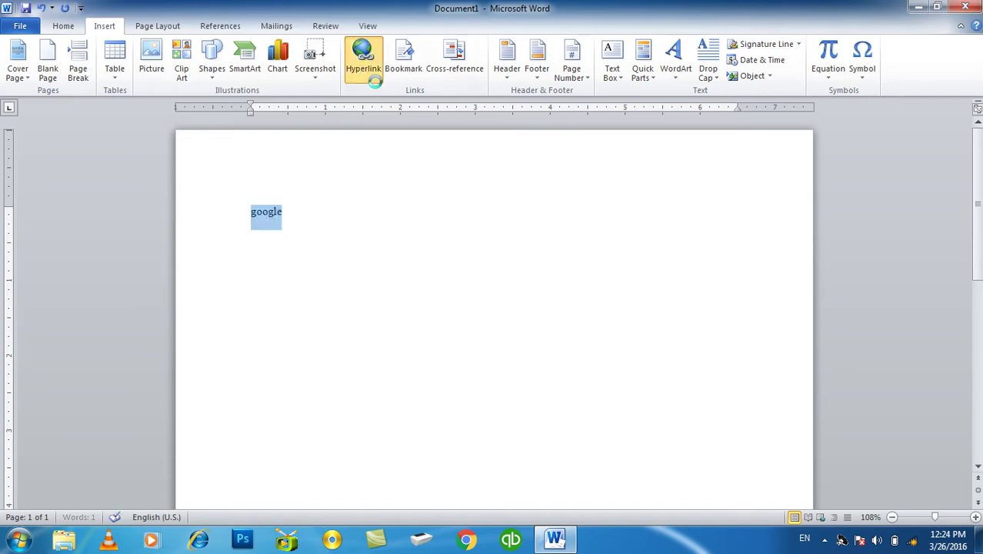
type("www")
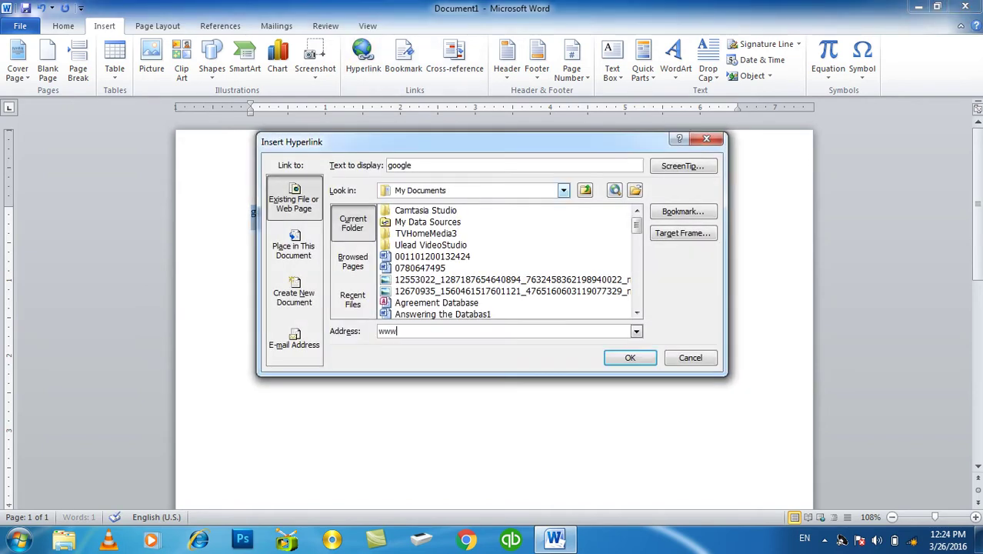
type(".g")
type("om")
key("Return")
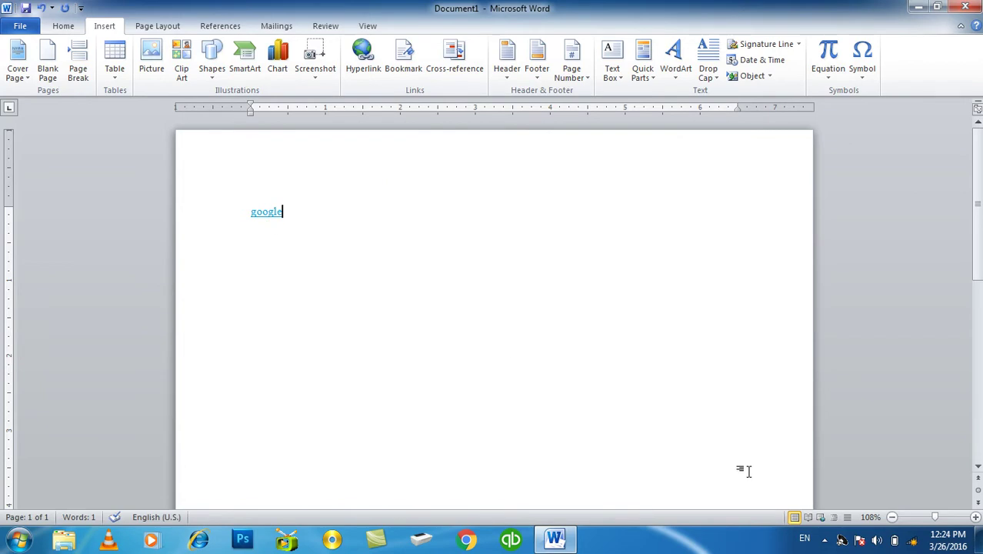
Try following the link, dismiss the error, and delete the word google.
left_click(262, 213, "ctrl")
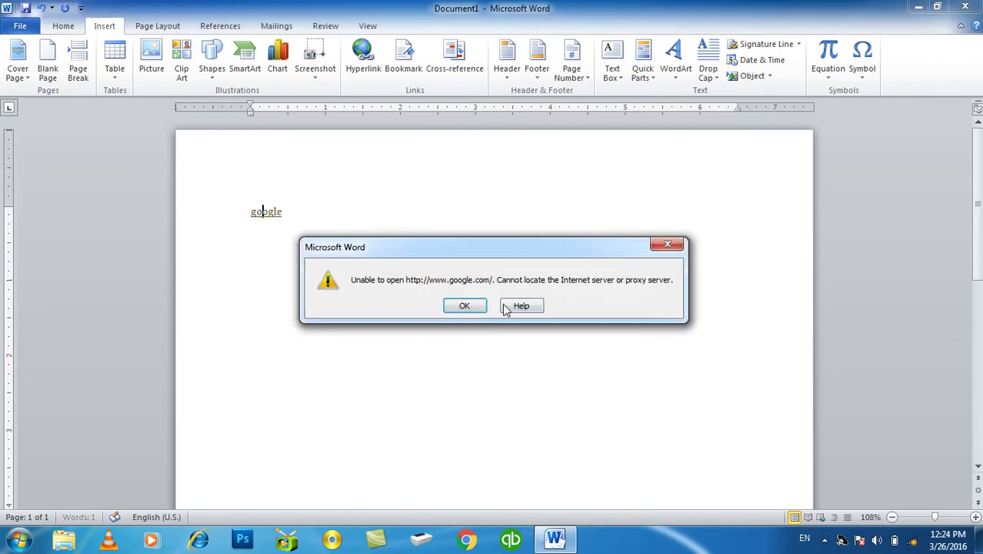
left_click(451, 305)
key("ctrl+a")
key("Delete")
Finish the Facebook, Google and Yahoo lines, then select all the text.
type("fa")
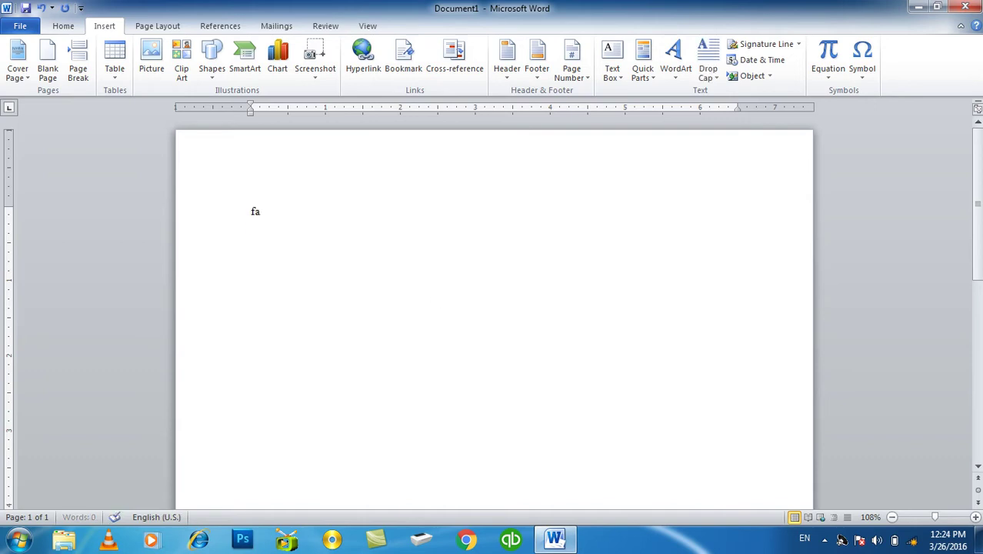
key("Return")
type("google")
key("Return")
type("yahoo")
key("Return")
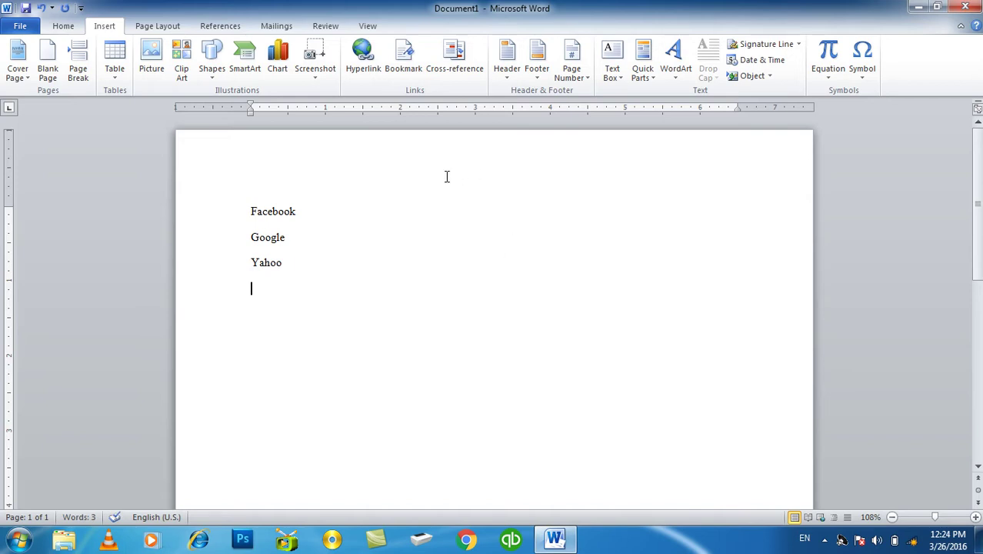
key("ctrl+a")
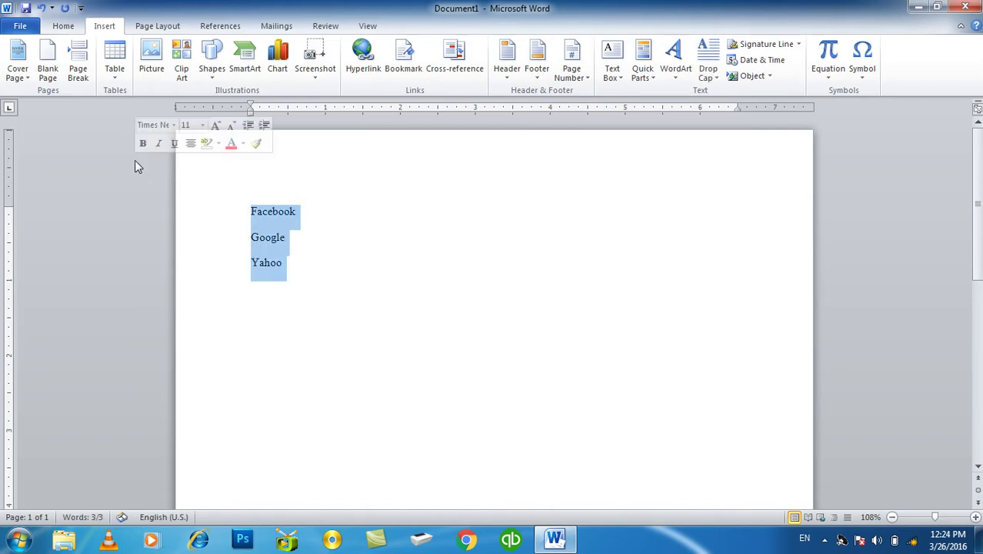
Replace the text with 'Drive D' and hyperlink it to the D:\Software folder.
type("Drive")
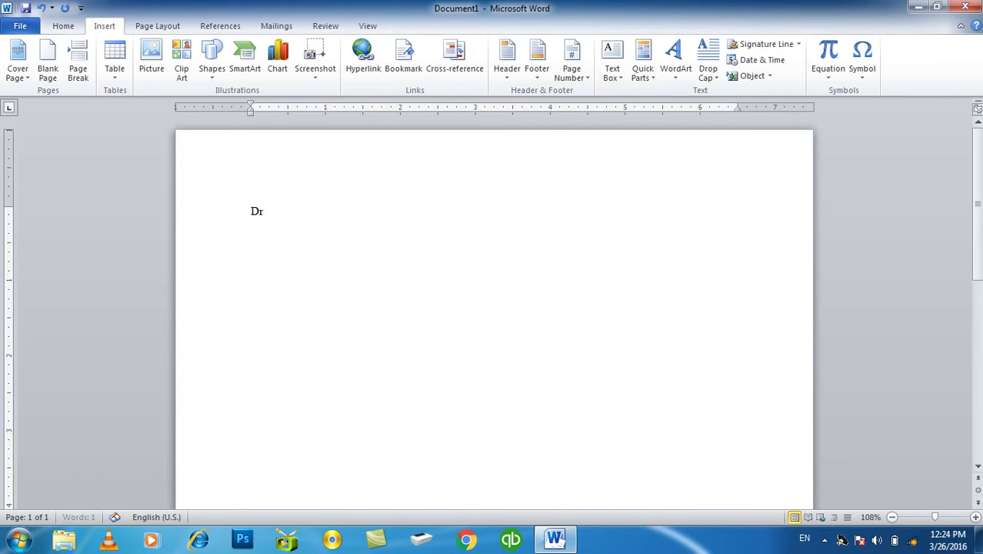
type(" D")
key("Return")
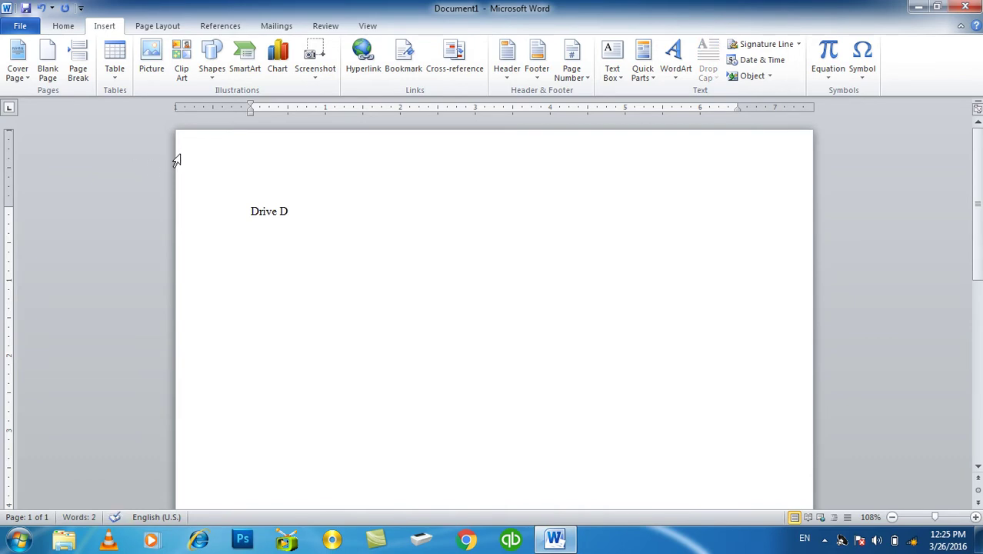
left_click_drag(306, 211, 226, 211)
left_click(362, 58)
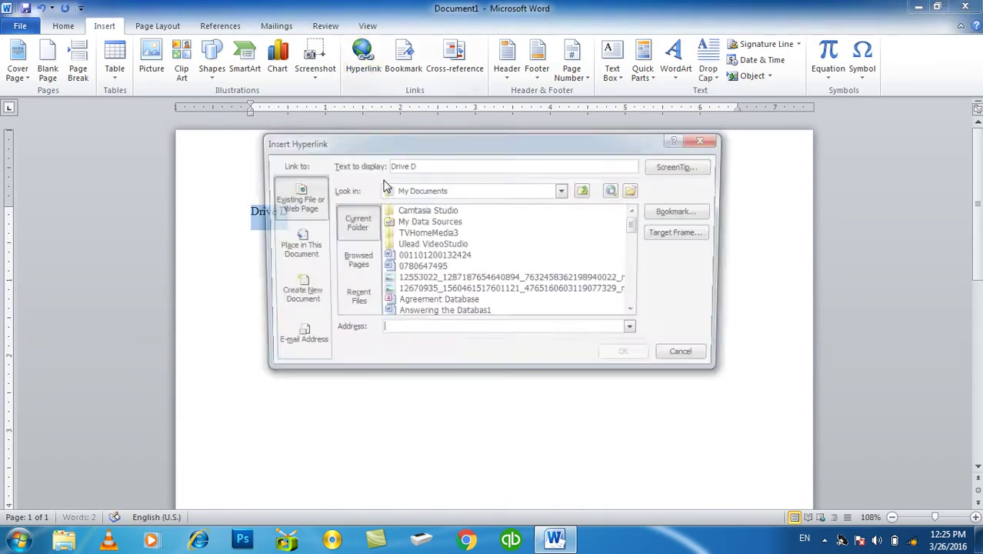
left_click(564, 192)
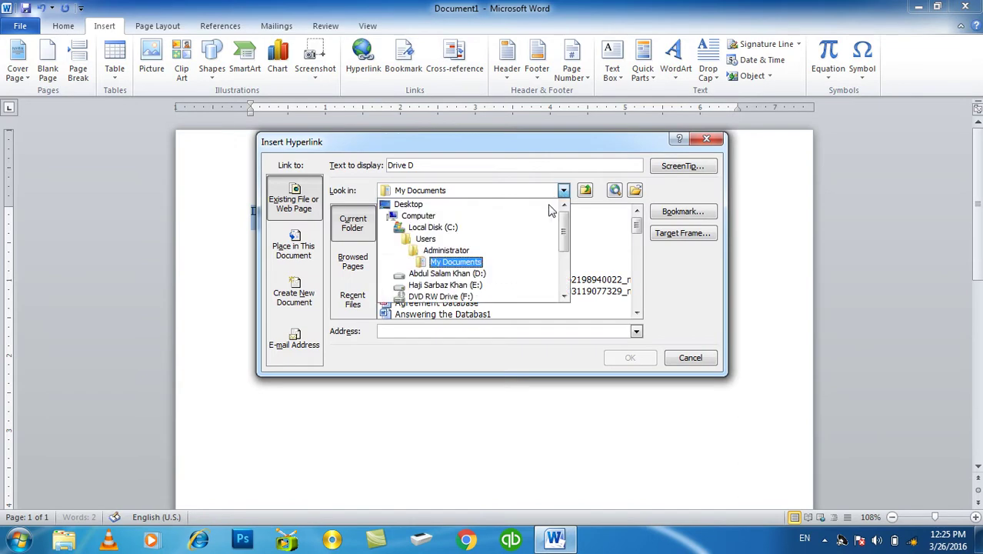
left_click(496, 273)
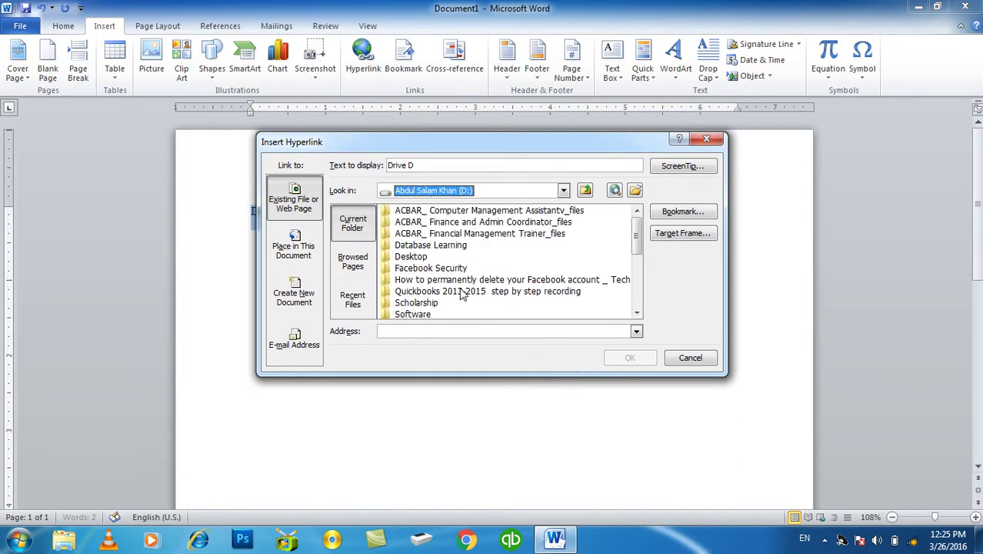
left_click(416, 314)
left_click(630, 358)
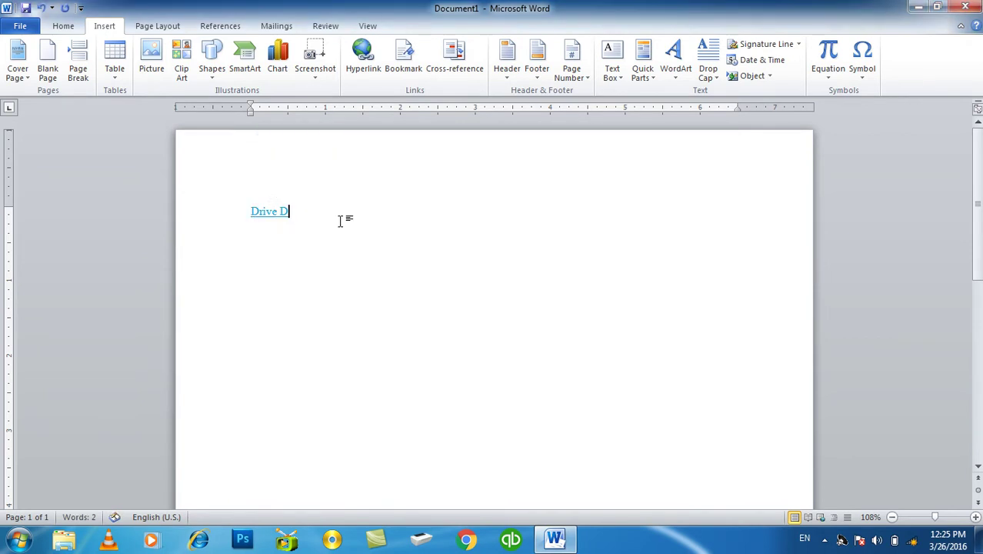
Follow the Drive D link to D:\Software, close the folder, and delete the text.
left_click(272, 214, "ctrl")
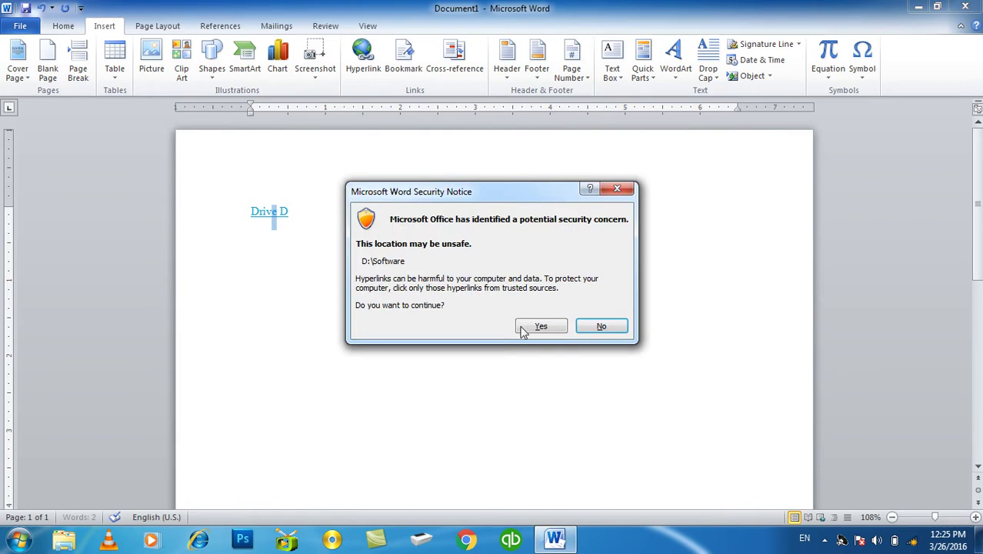
left_click(522, 327)
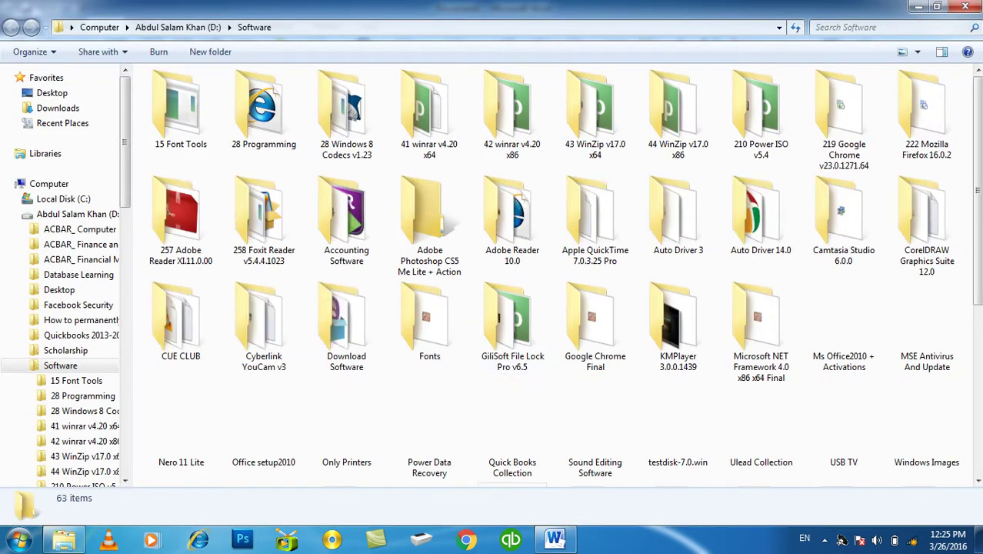
left_click(965, 6)
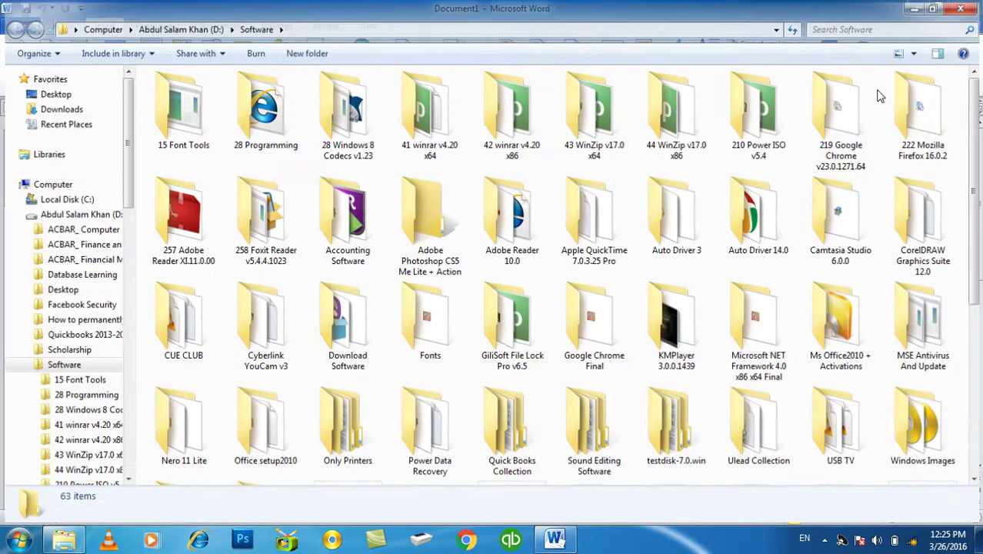
key("ctrl+a")
key("Delete")
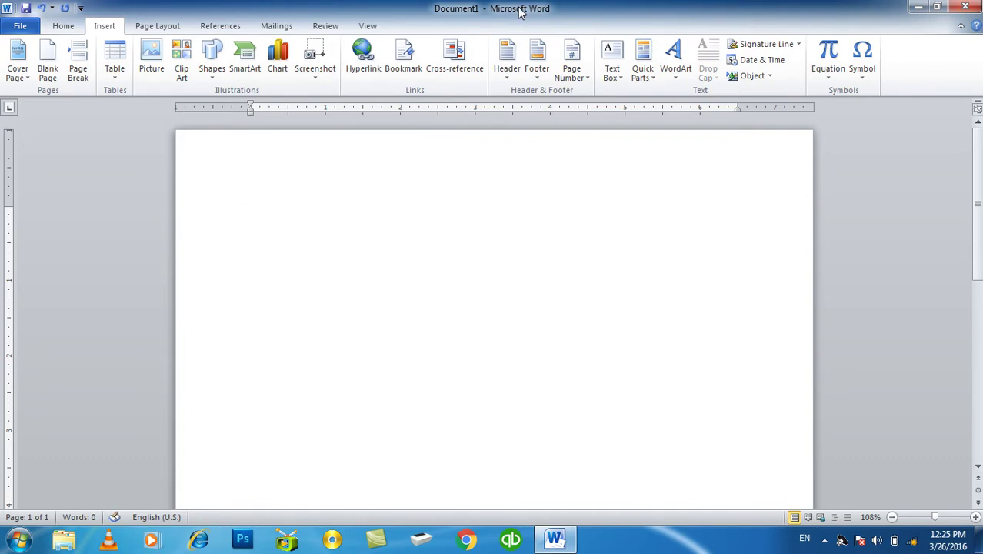
left_click(362, 54)
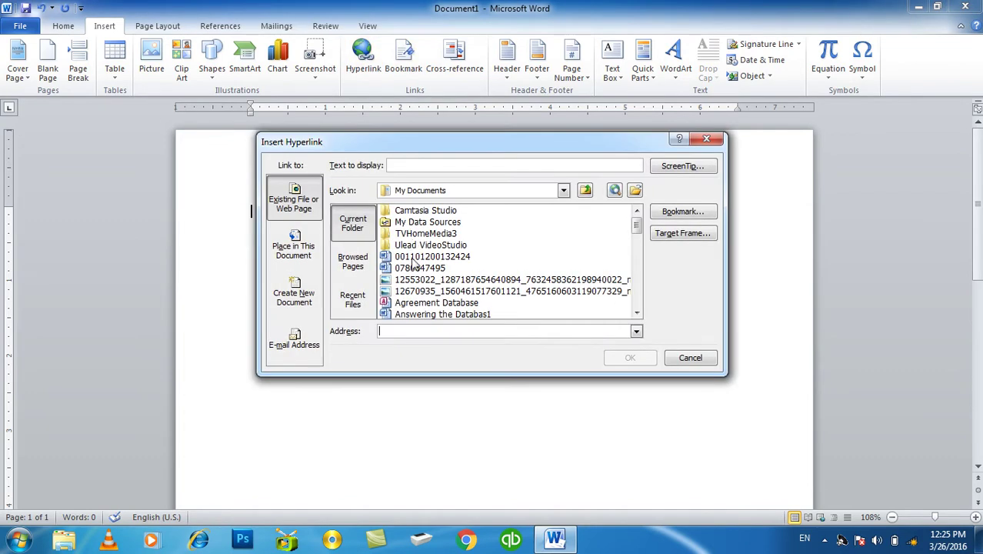
left_click(360, 270)
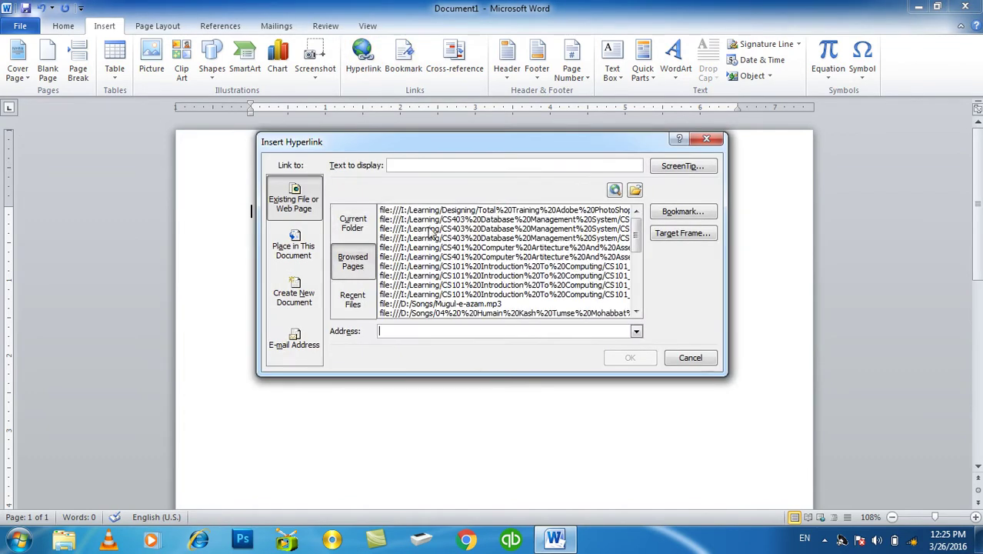
left_click(352, 299)
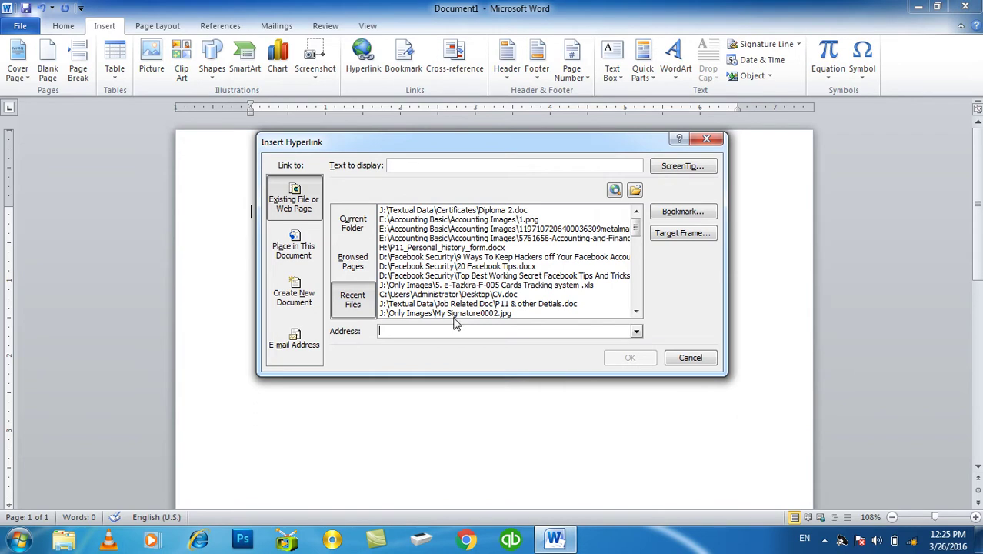
key("Escape")
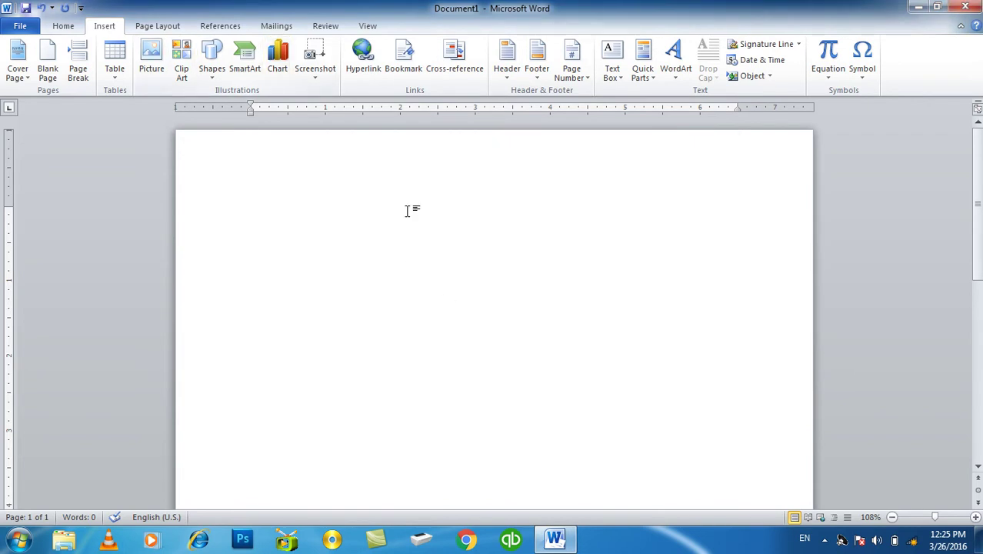
Fill the empty page with sample paragraphs using the =rand formula.
left_click(254, 211)
type("=rand")
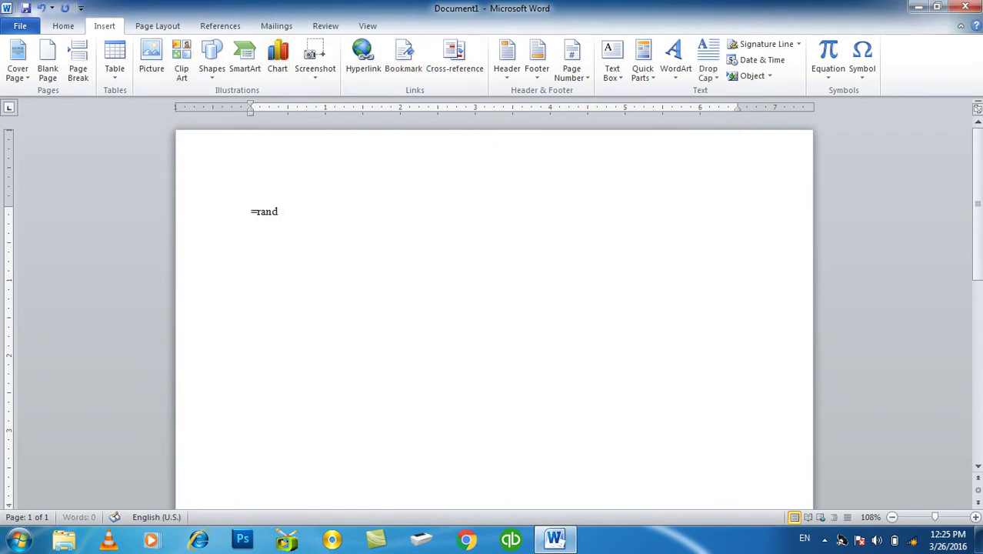
type("(1")
type(")")
key("Return")
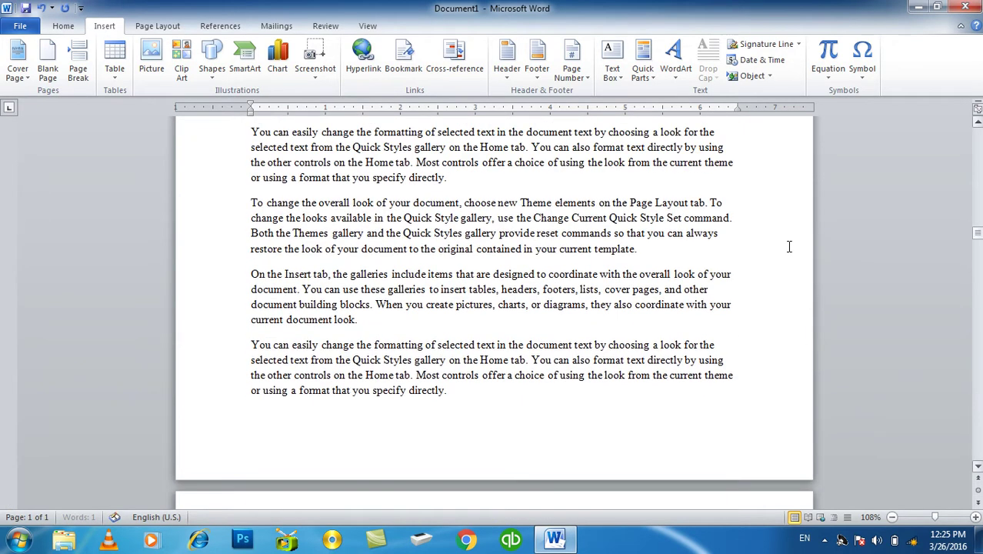
Colour the word Quick red.
double_click(411, 217)
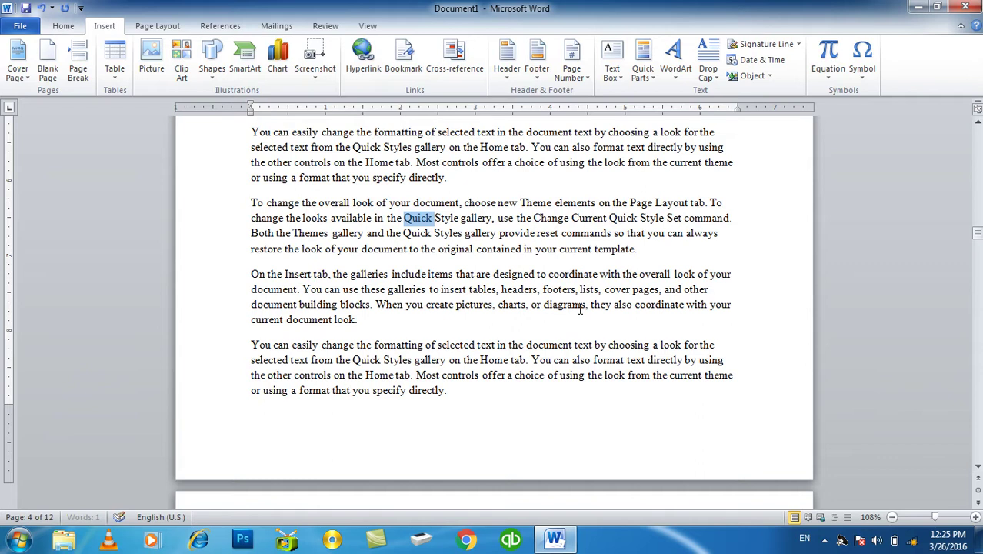
left_click(63, 26)
left_click(288, 77)
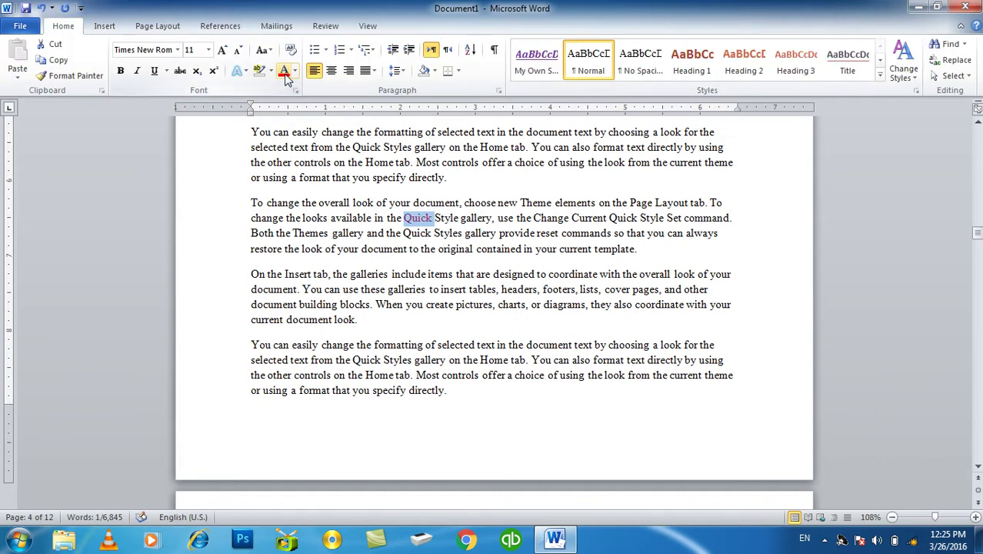
left_click(478, 324)
Set the word Quick back to Automatic (black) font colour.
double_click(421, 218)
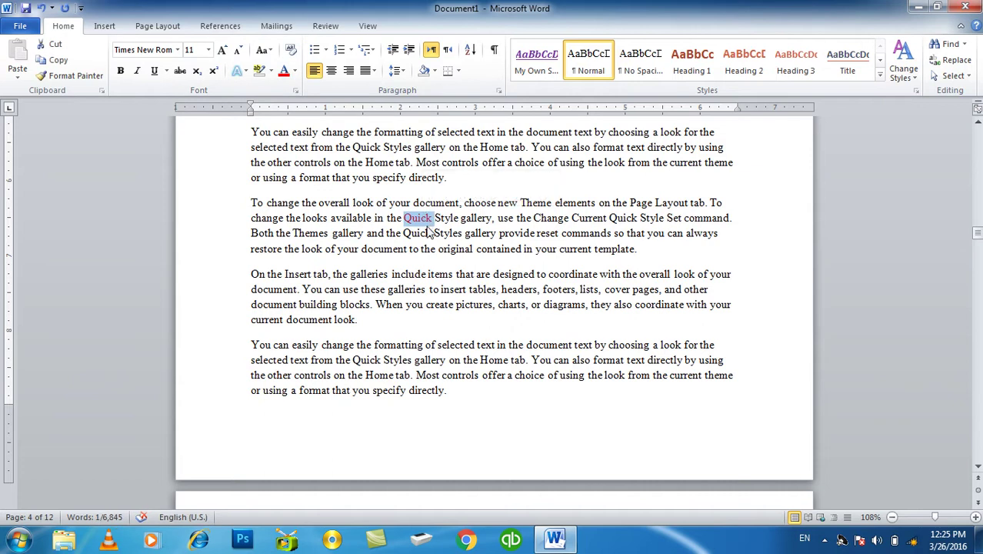
left_click(294, 71)
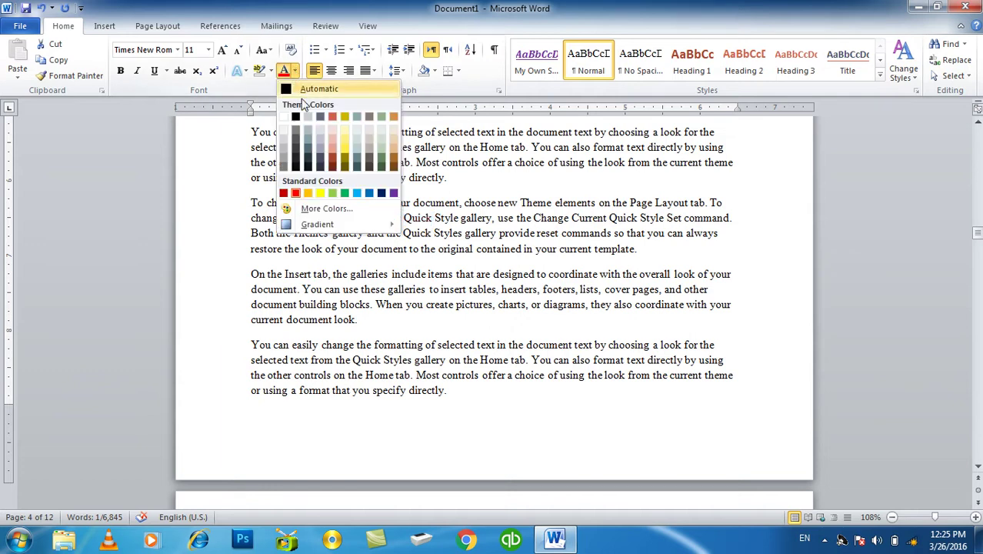
left_click(297, 117)
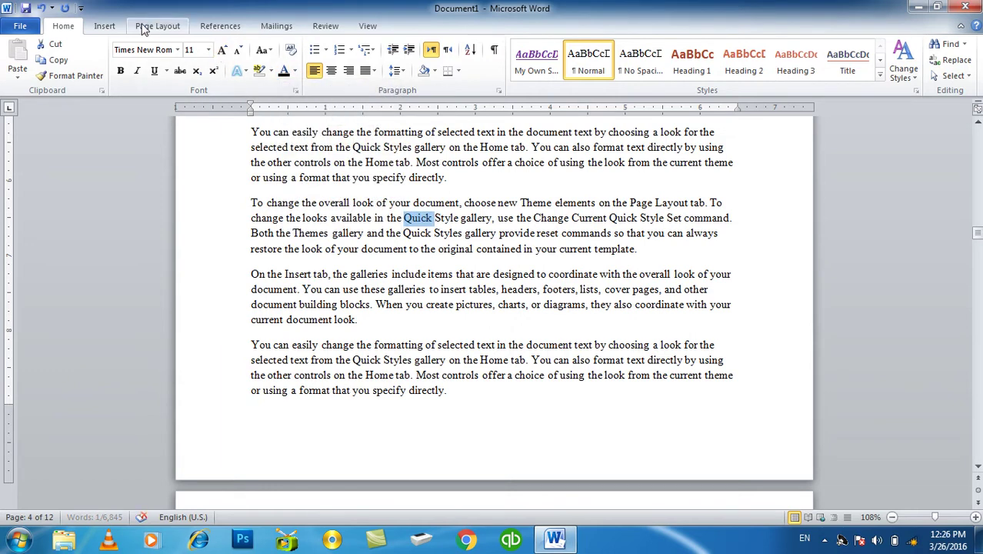
left_click(105, 26)
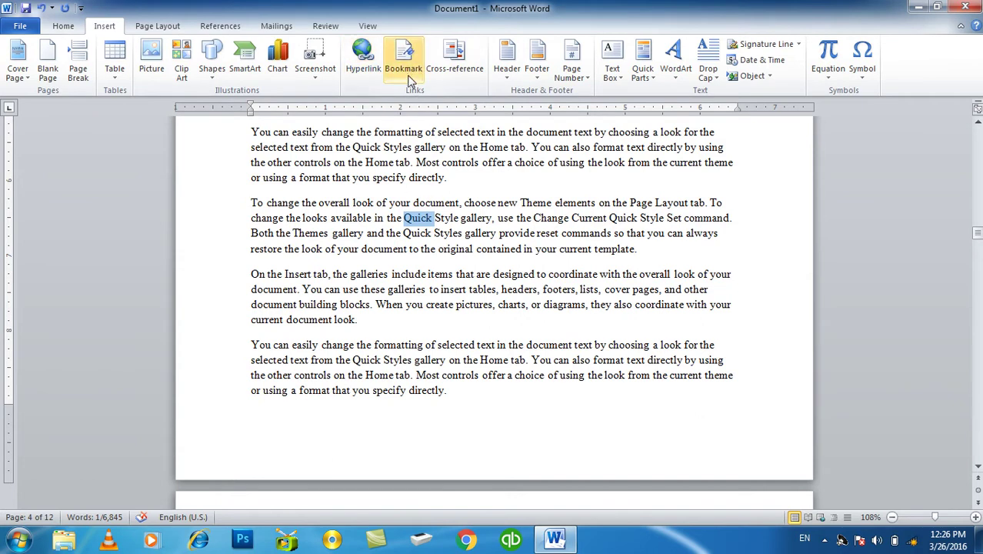
Add a bookmark named StudyStop on the word Quick.
left_click(403, 58)
type("St")
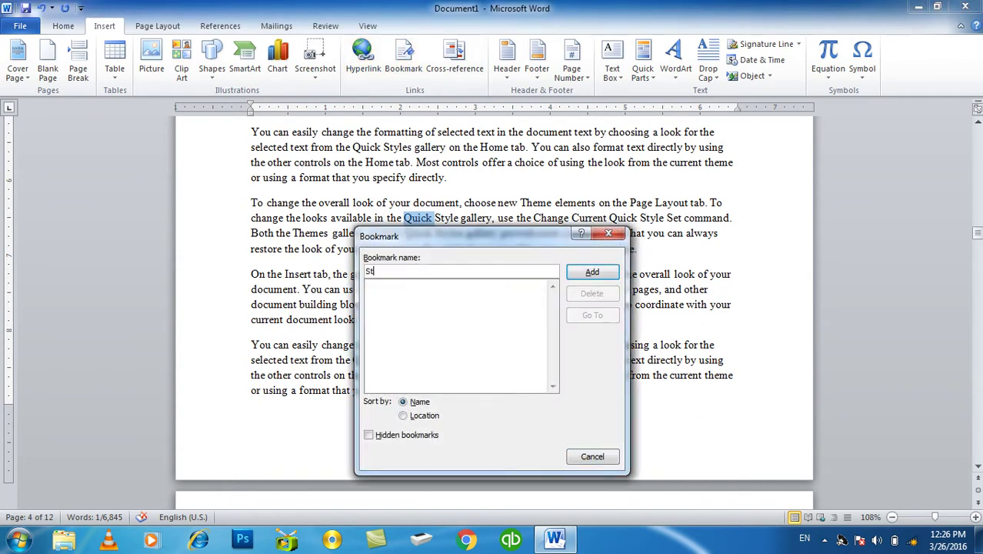
key("BackSpace")
key("BackSpace")
key("BackSpace")
type("Study ")
type("St")
key("BackSpace")
key("BackSpace")
key("BackSpace")
left_click(592, 272)
left_click(608, 331)
From the end of the document, jump back to the StudyStop bookmark on page 4.
scroll(608, 331, "down", 4)
scroll(605, 331, "down", 5)
scroll(605, 332, "down", 5)
scroll(603, 335, "down", 5)
scroll(601, 336, "down", 5)
scroll(600, 337, "down", 1)
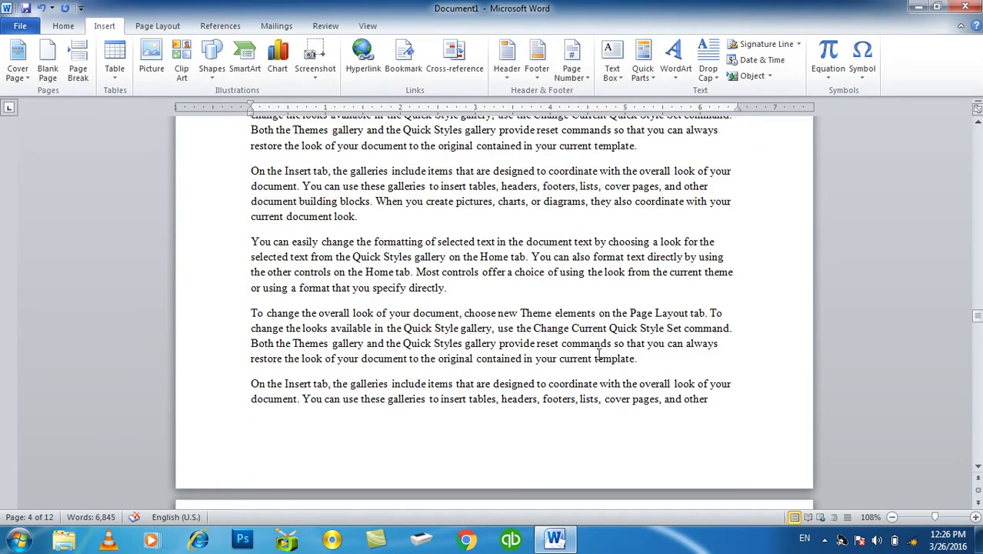
left_click_drag(978, 322, 977, 453)
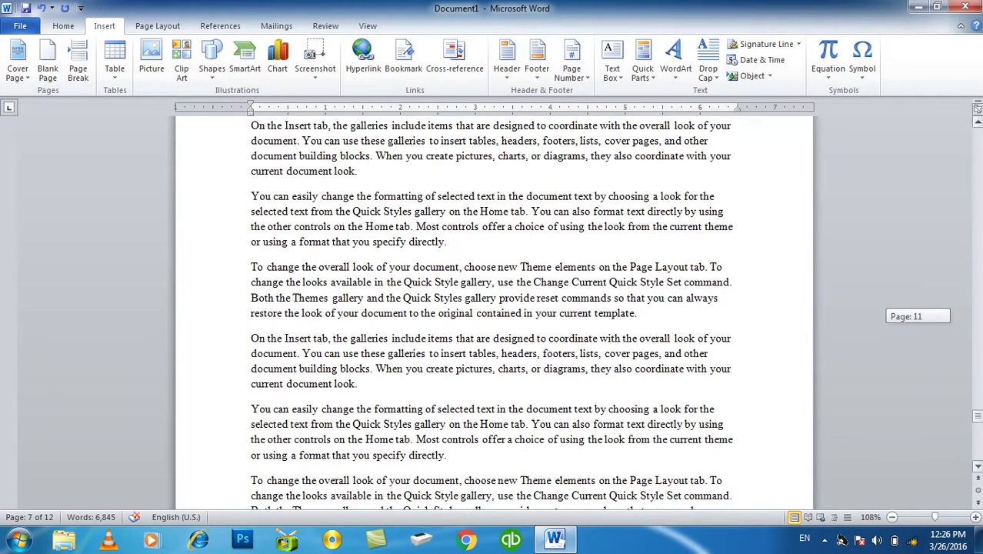
left_click(584, 327)
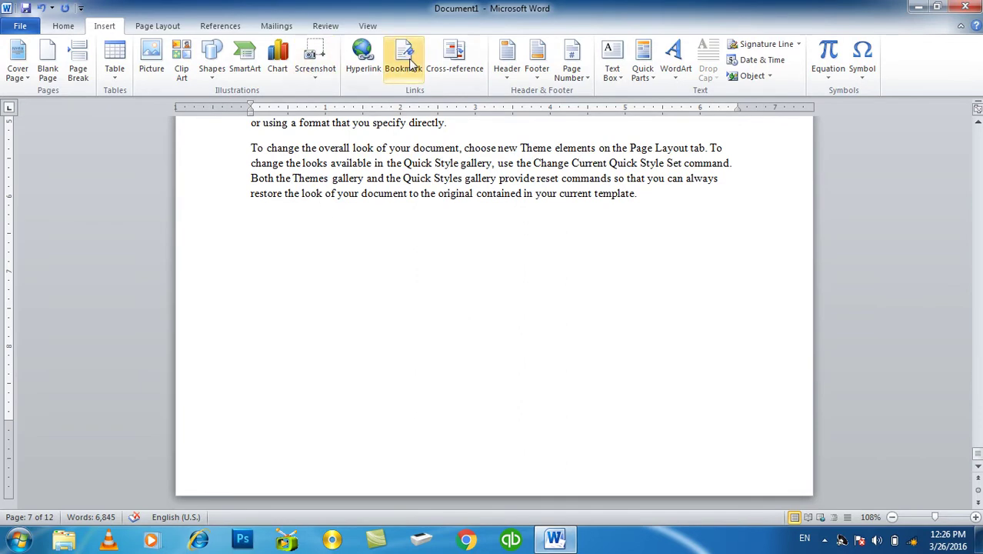
left_click(402, 57)
left_click_drag(433, 146, 752, 168)
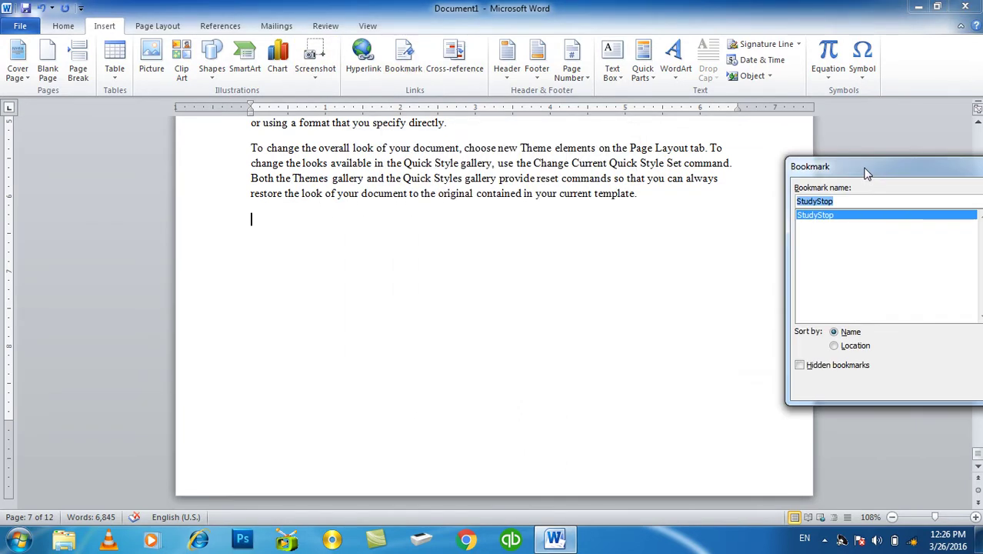
left_click(911, 242)
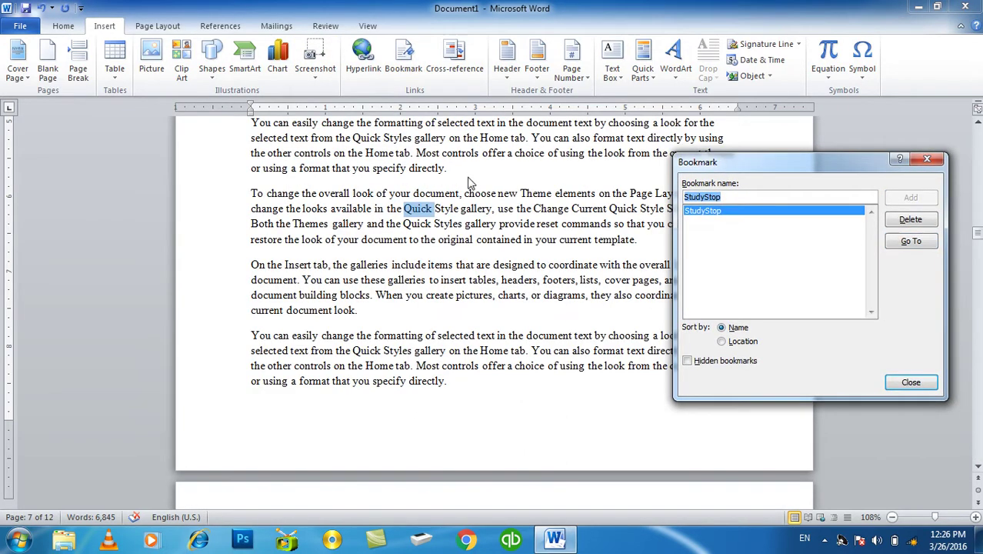
key("Escape")
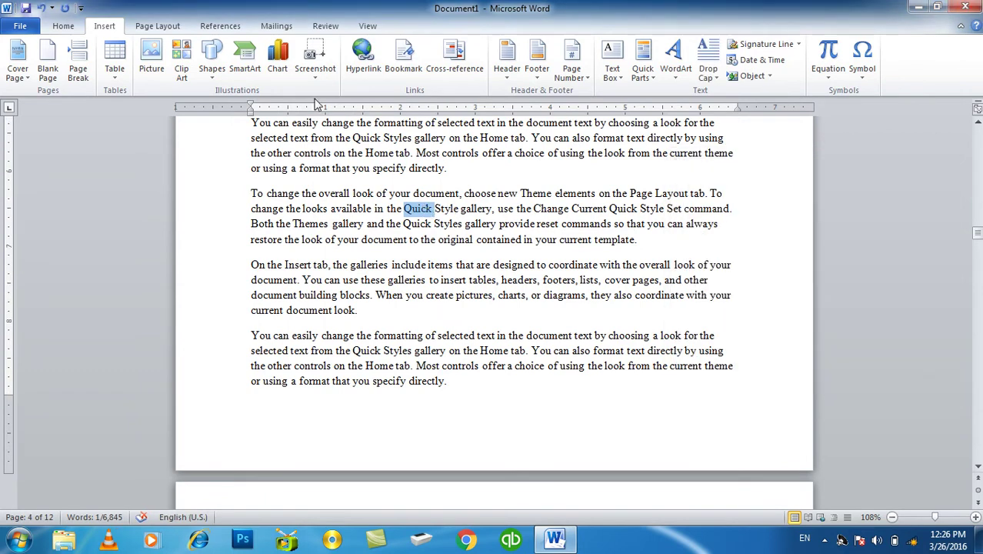
Review the existing bookmarks in the Bookmark dialog, then close it.
left_click(403, 58)
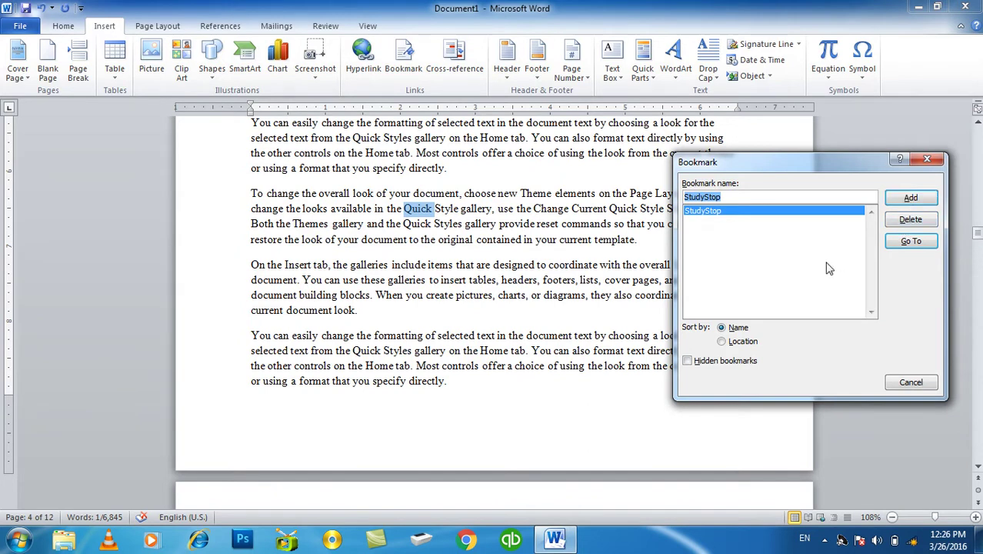
left_click(729, 329)
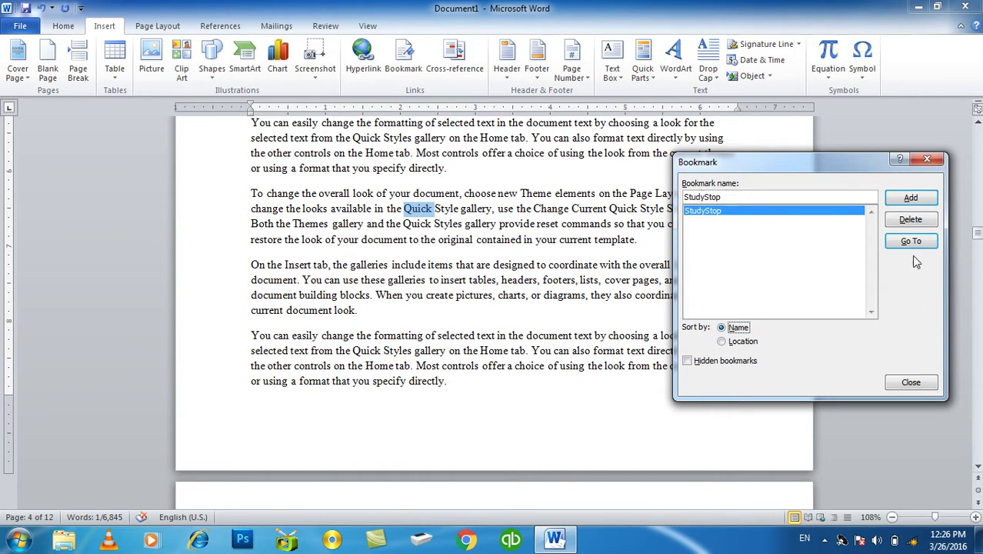
left_click(904, 385)
scroll(480, 271, "up", 5)
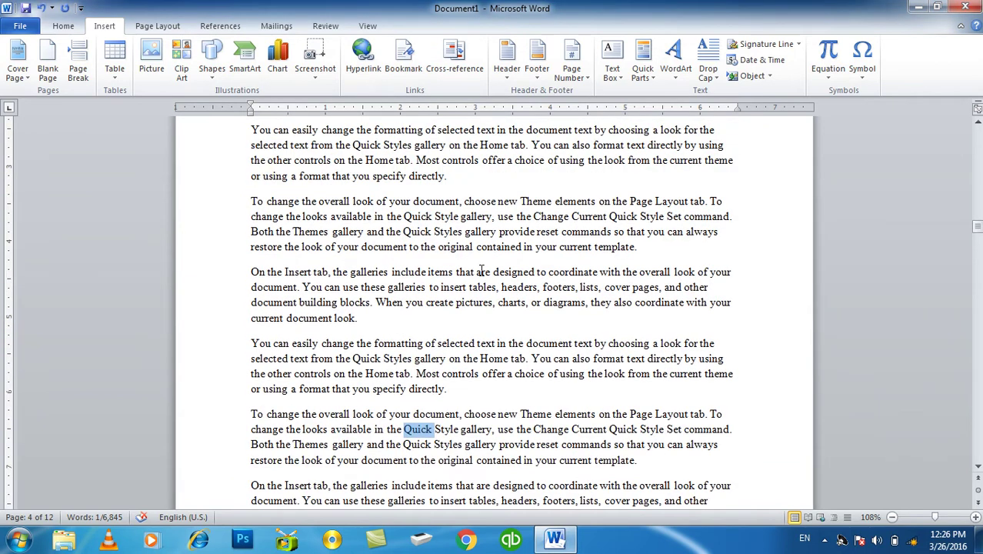
Add a bookmark named Stop1 on the word Quick in the second paragraph.
double_click(418, 231)
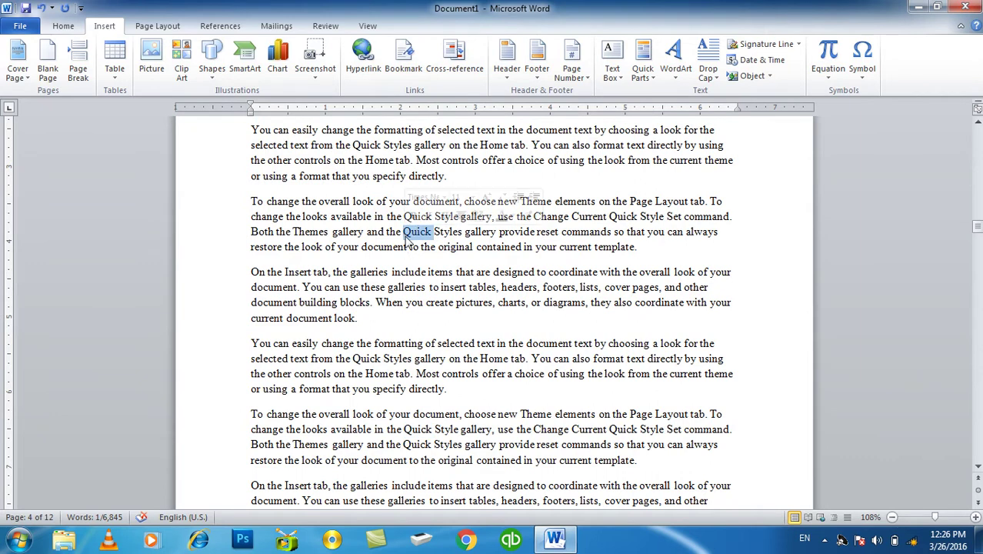
left_click(403, 57)
type("Stop1")
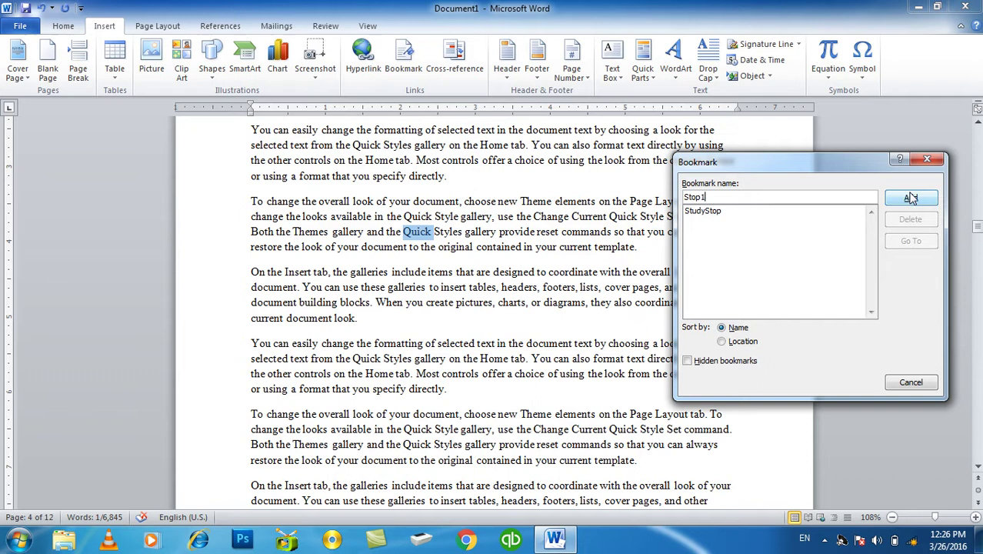
left_click(892, 196)
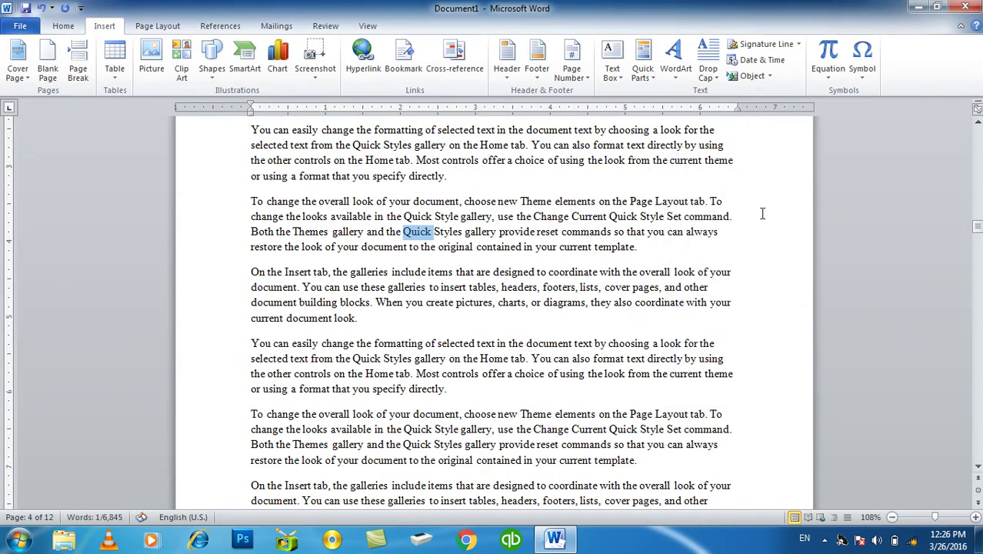
Sort the bookmark list by Location, then back by Name.
left_click(539, 160)
left_click(402, 57)
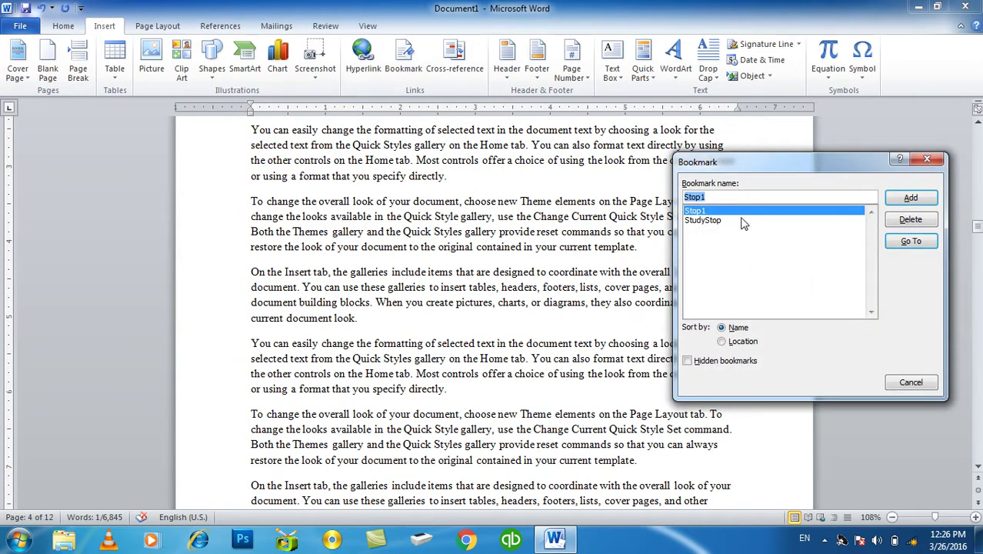
left_click(730, 345)
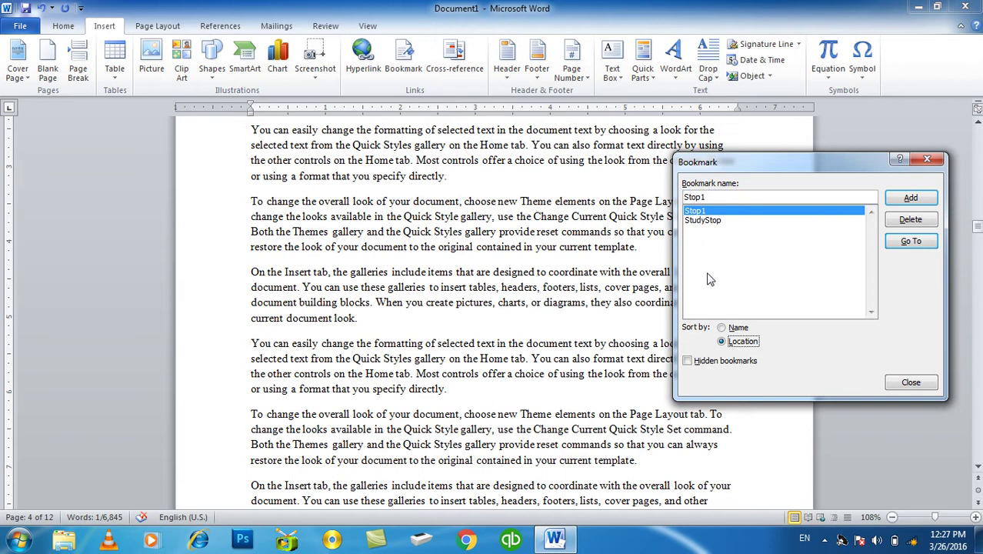
left_click(738, 329)
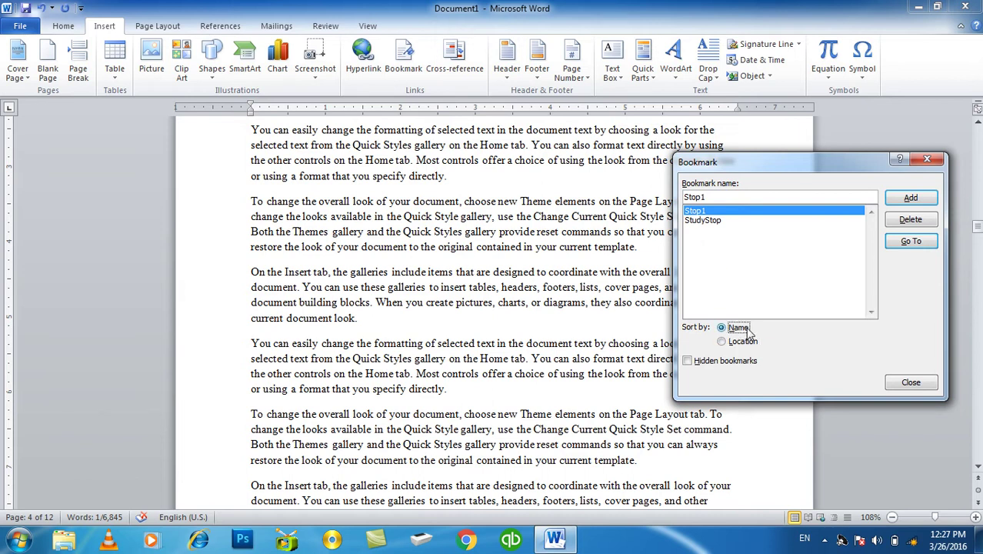
key("Escape")
left_click(539, 160)
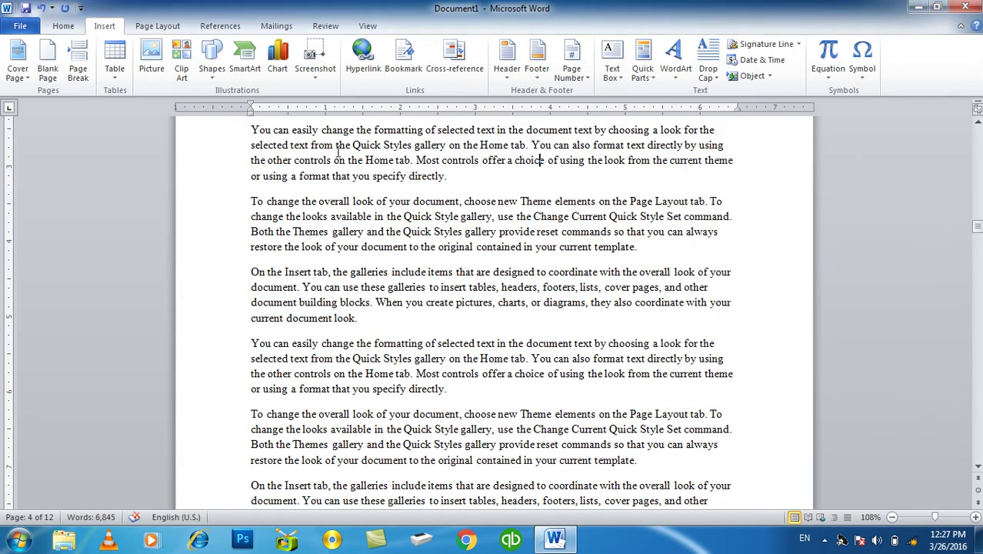
Delete all the text in the document.
key("ctrl+a")
key("Delete")
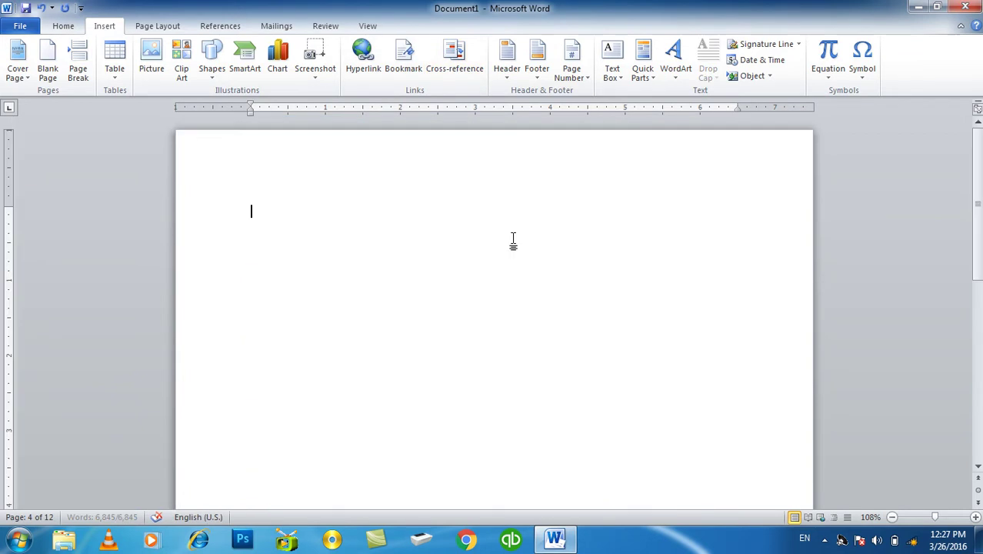
left_click(475, 60)
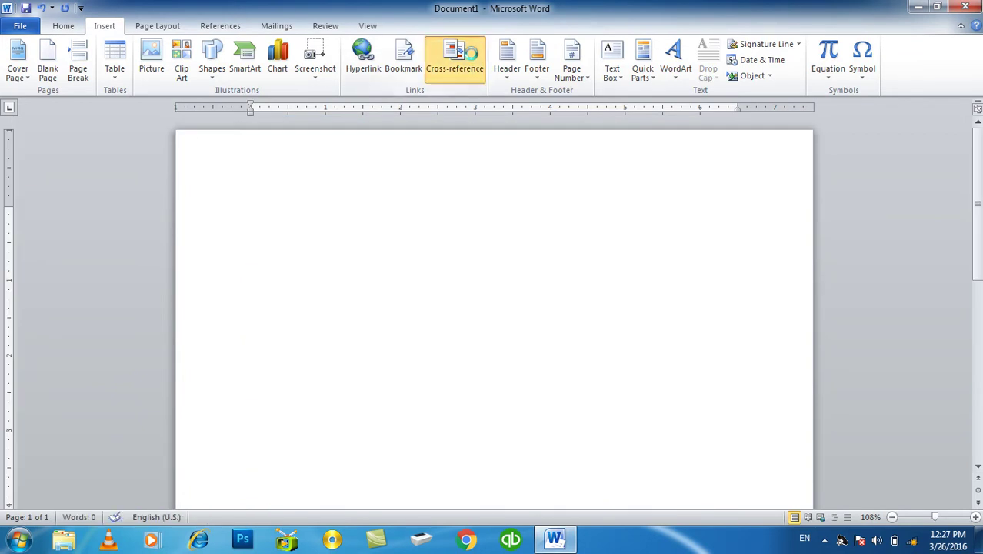
key("Escape")
Create a Computer caption label and insert Computer 1 followed by =rand() sample paragraphs.
left_click(220, 26)
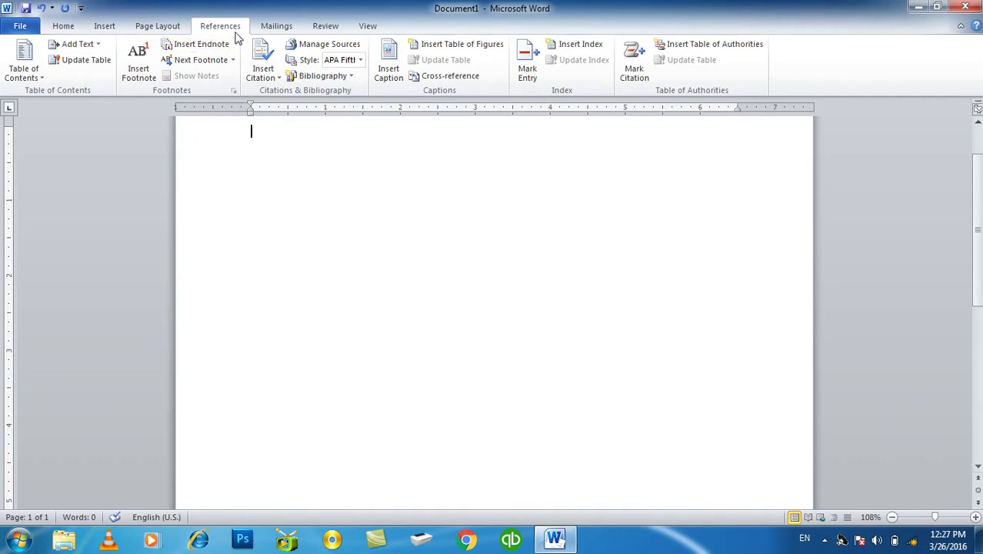
left_click(391, 76)
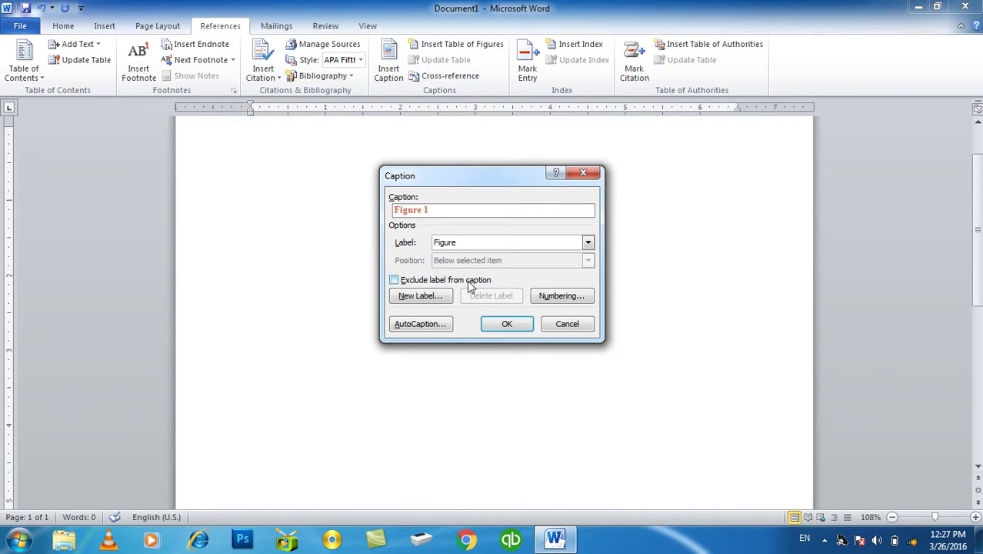
left_click(447, 297)
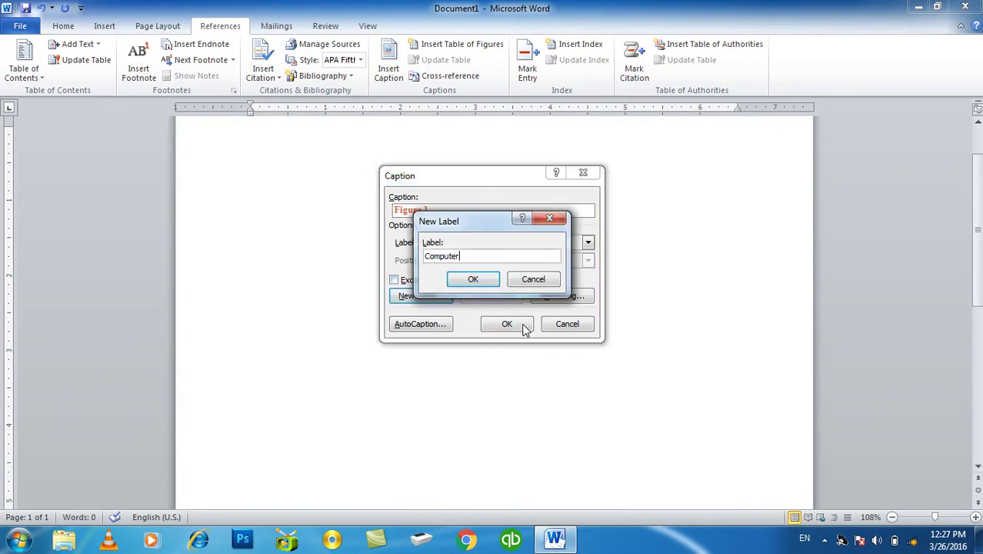
left_click(472, 280)
left_click(507, 324)
key("Return")
type("()")
key("Return")
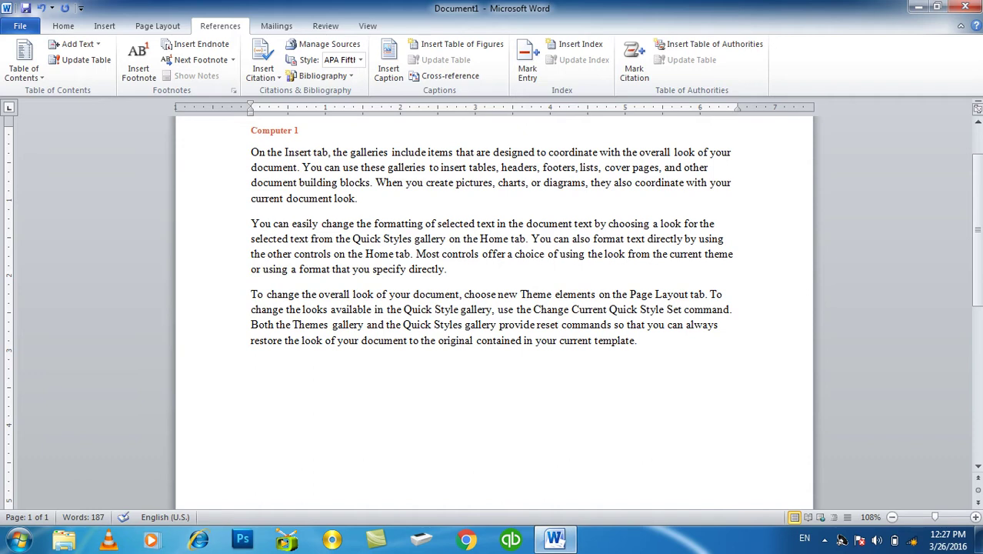
On a new page, insert the Computer 2 caption followed by sample paragraphs.
key("ctrl+Return")
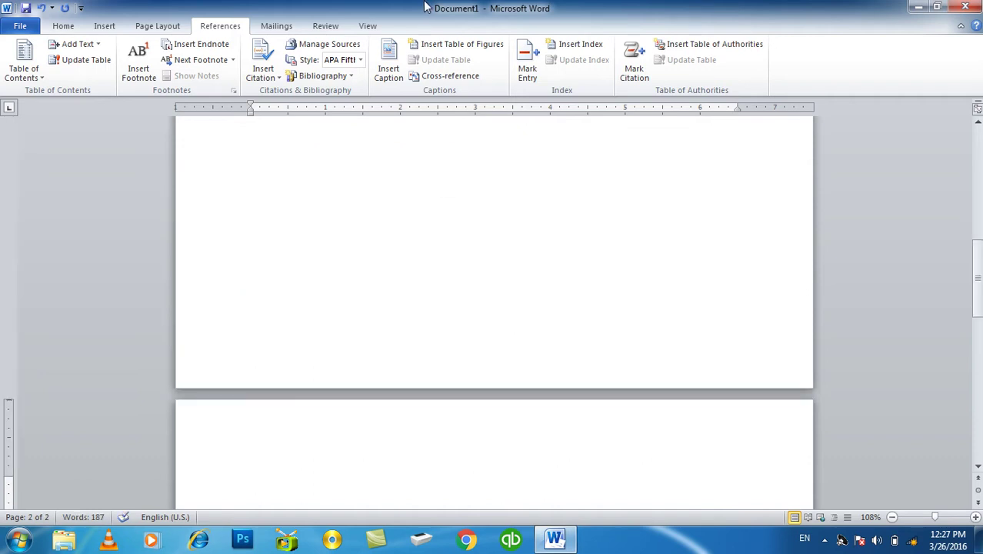
left_click(388, 74)
left_click(502, 323)
type("()")
key("Return")
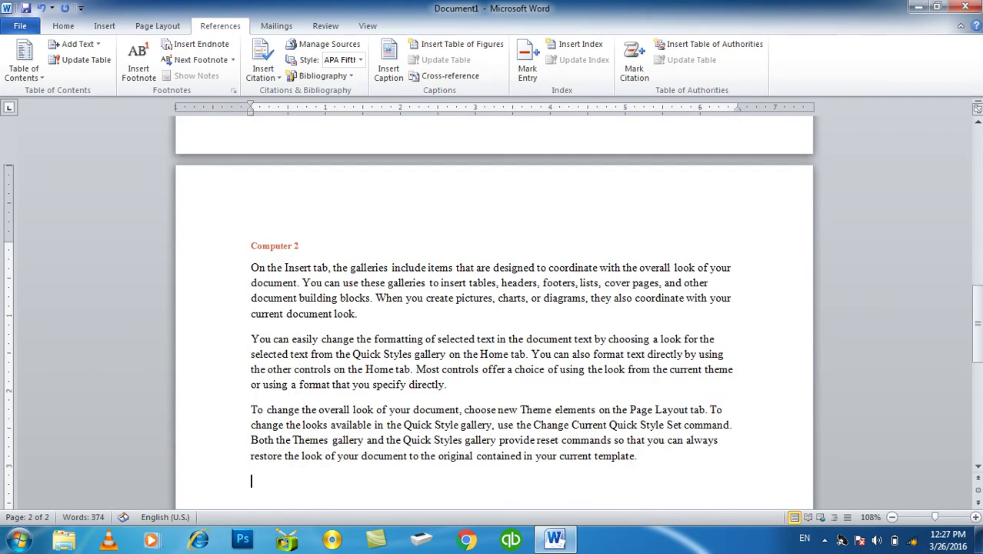
On a new page, insert the Computer 3 caption with sample paragraphs, then add a blank page.
key("ctrl+Return")
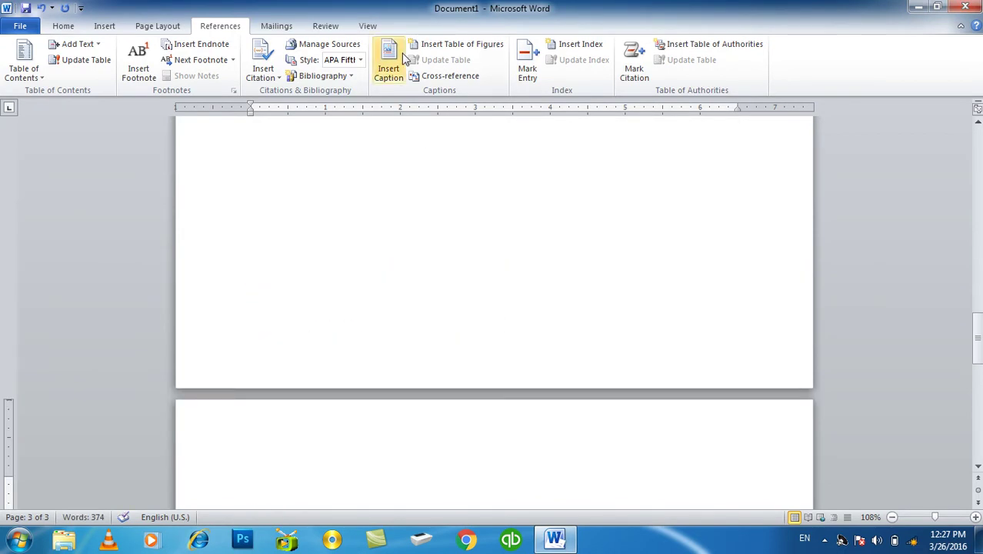
left_click(388, 70)
left_click(505, 322)
key("Return")
type("=d()")
key("Return")
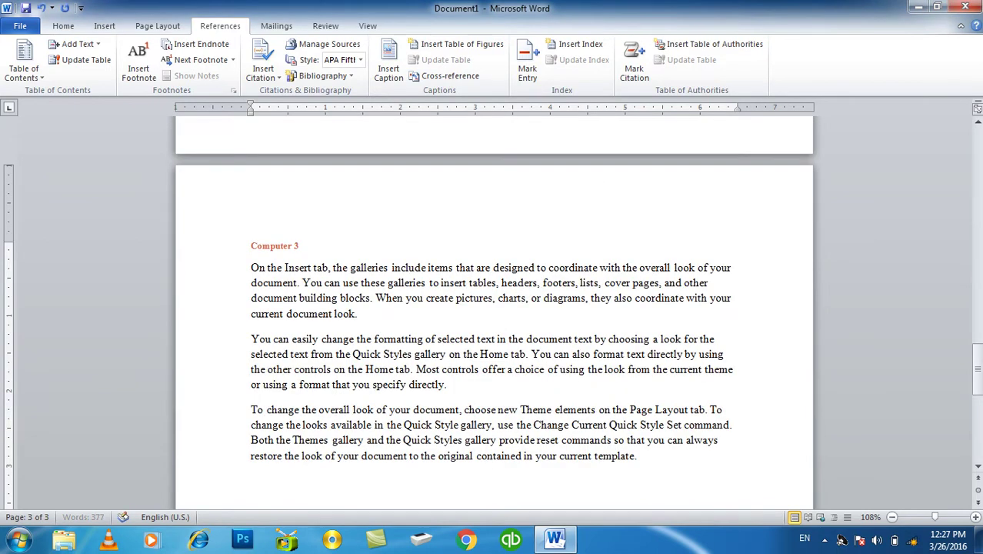
key("ctrl+Return")
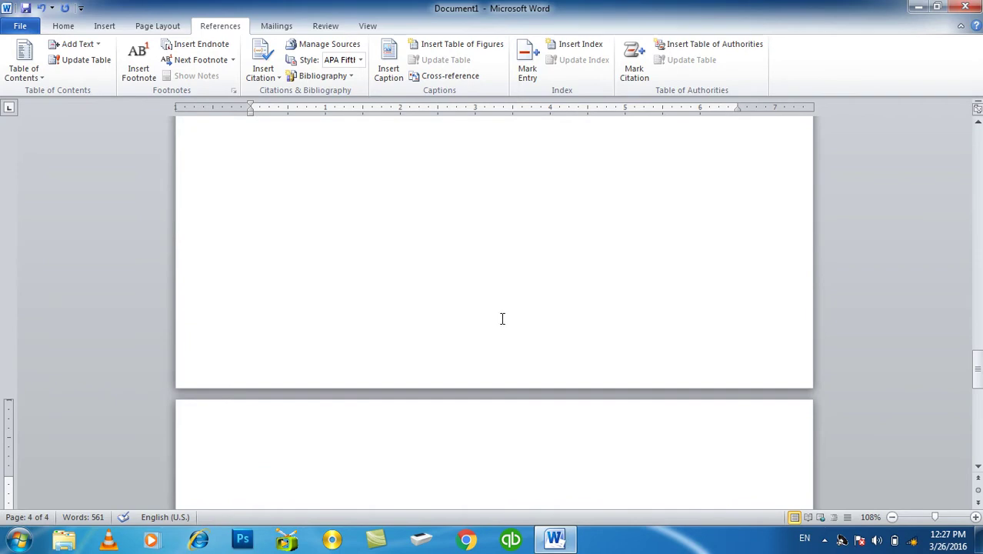
Insert a cross-reference to the Computer 1 caption.
left_click(111, 28)
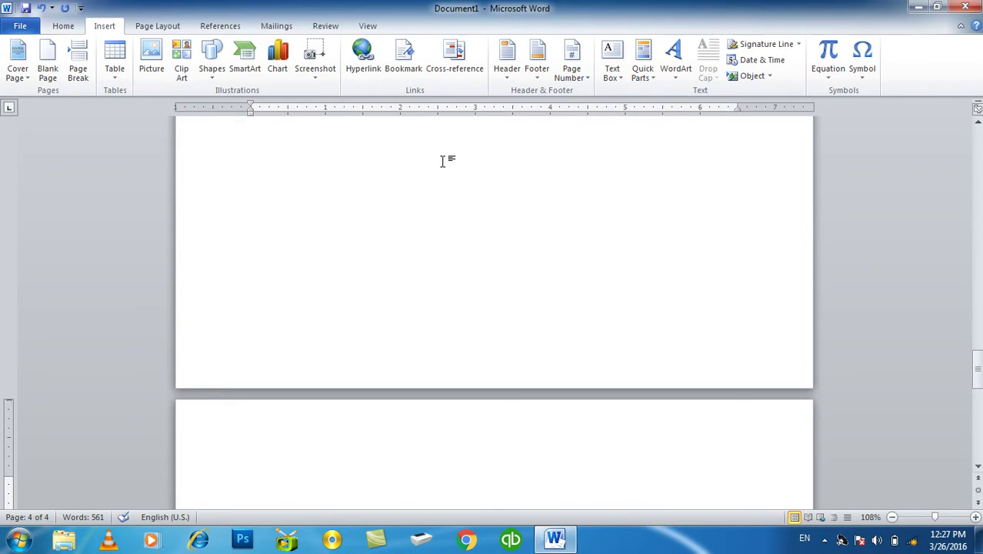
left_click(462, 70)
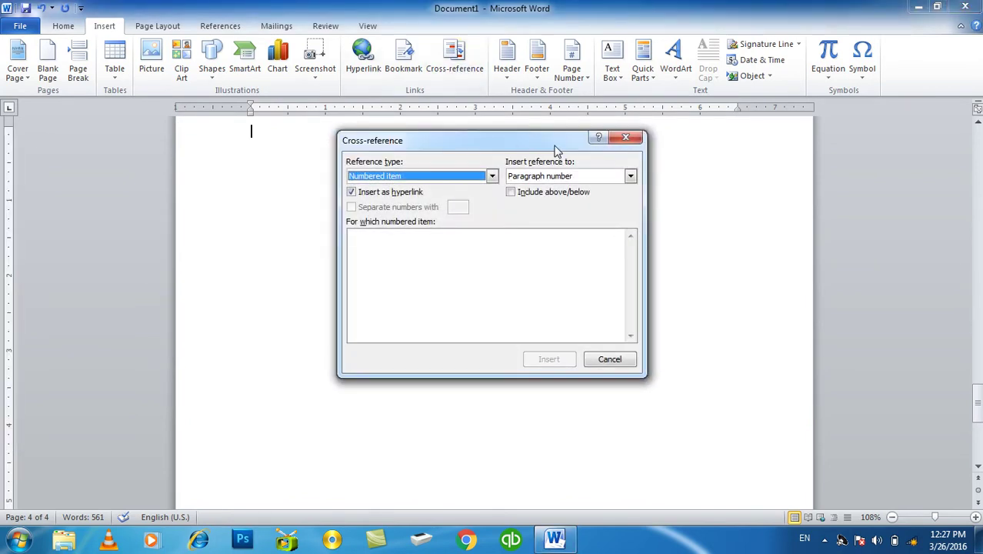
left_click_drag(557, 149, 817, 134)
left_click(756, 159)
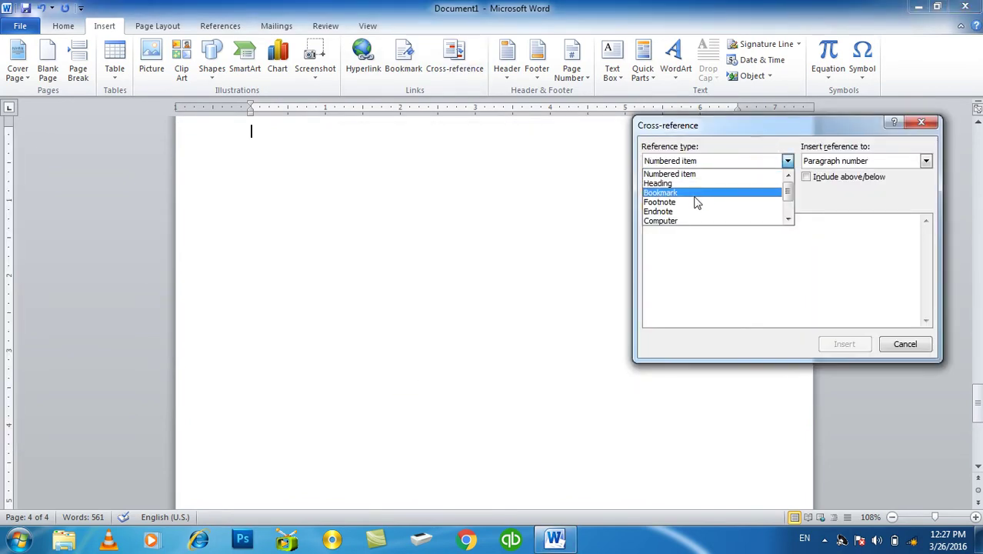
left_click(683, 223)
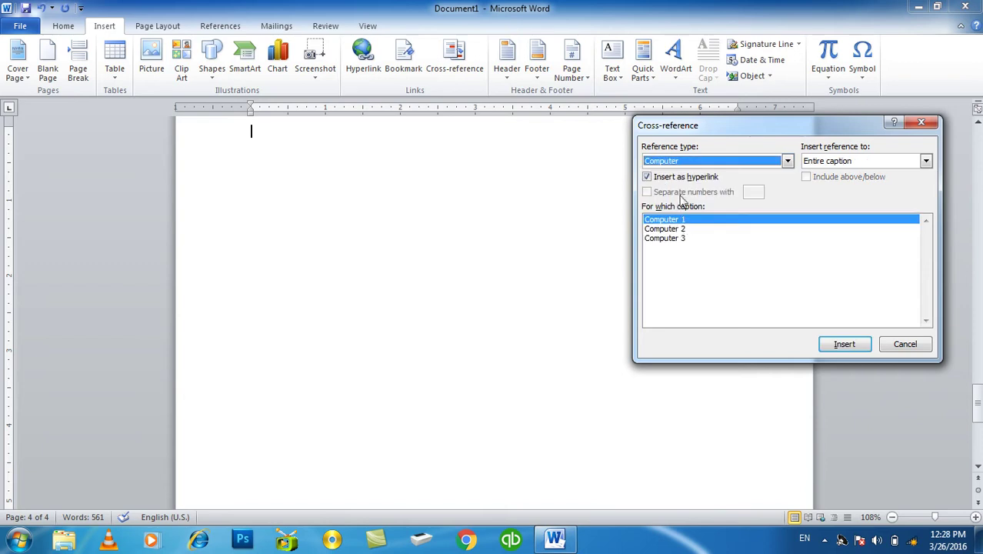
left_click(838, 349)
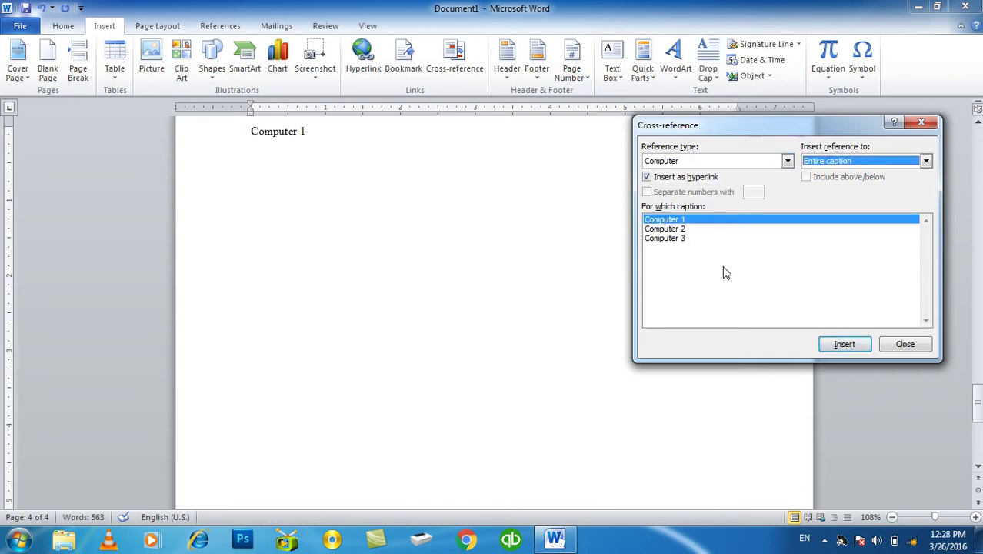
Add cross-references to Computer 2 and, without hyperlink, Computer 3; show white space between pages.
left_click(690, 232)
left_click(838, 344)
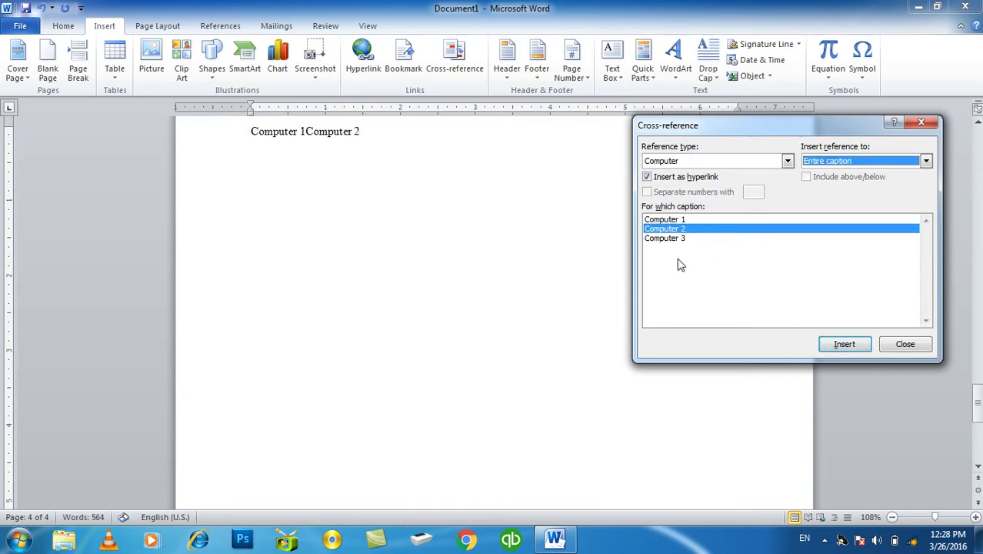
left_click(675, 239)
left_click(675, 177)
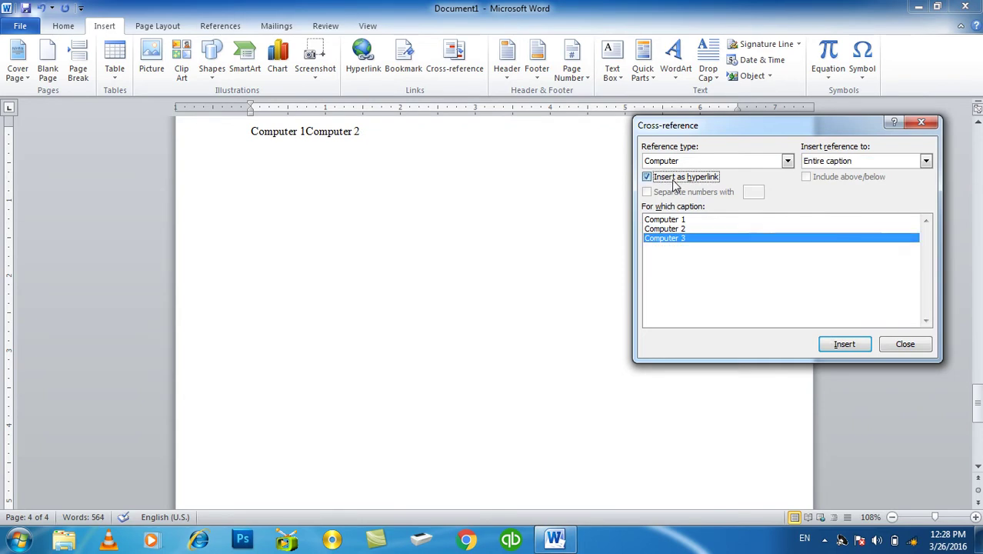
left_click(842, 345)
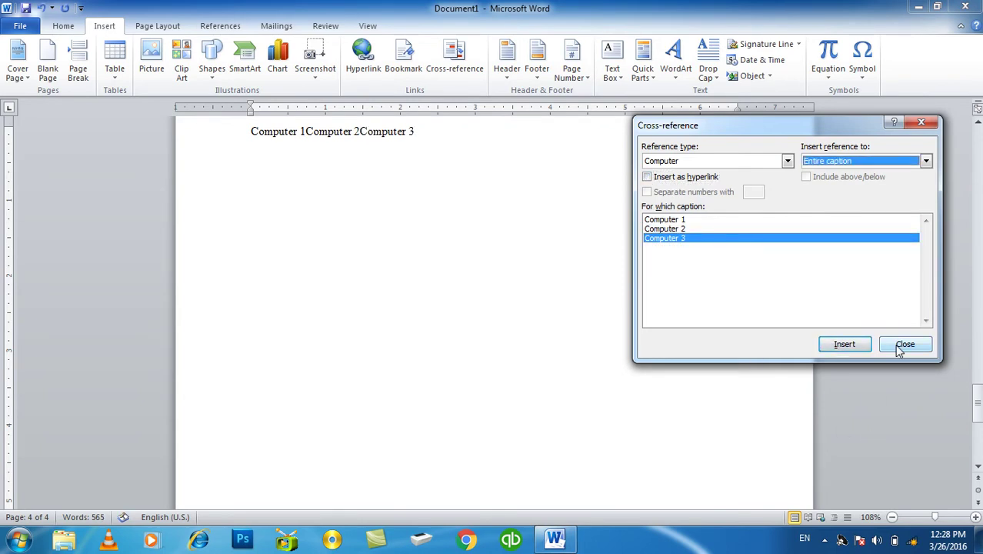
left_click(899, 345)
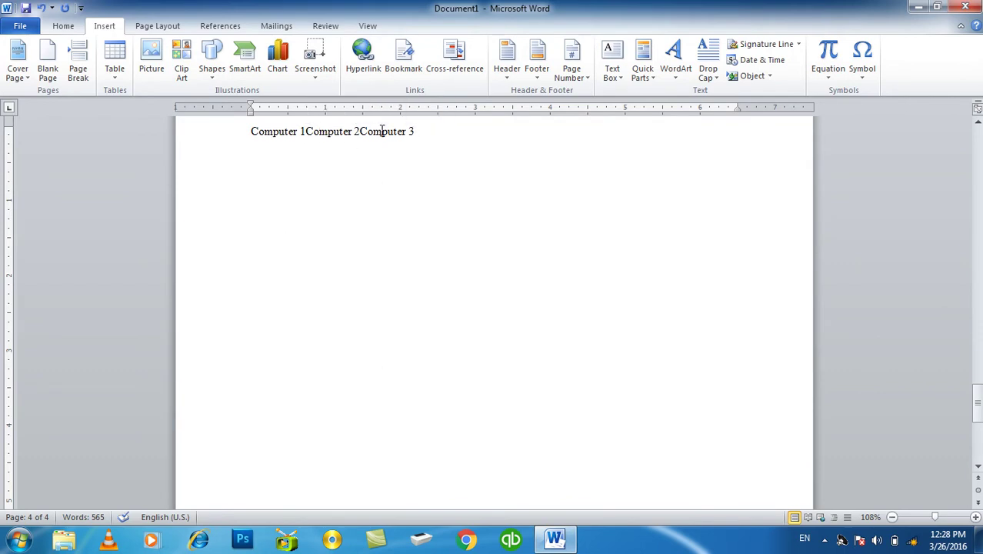
double_click(380, 117)
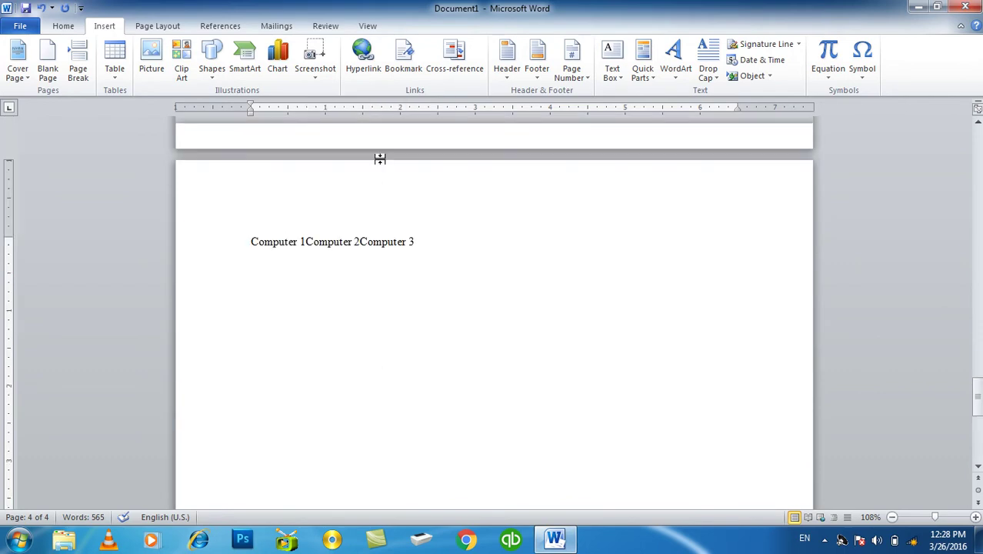
left_click(280, 245, "ctrl")
Clear the captions and cross-references and generate sample text with =rand(111).
key("ctrl+a")
key("Delete")
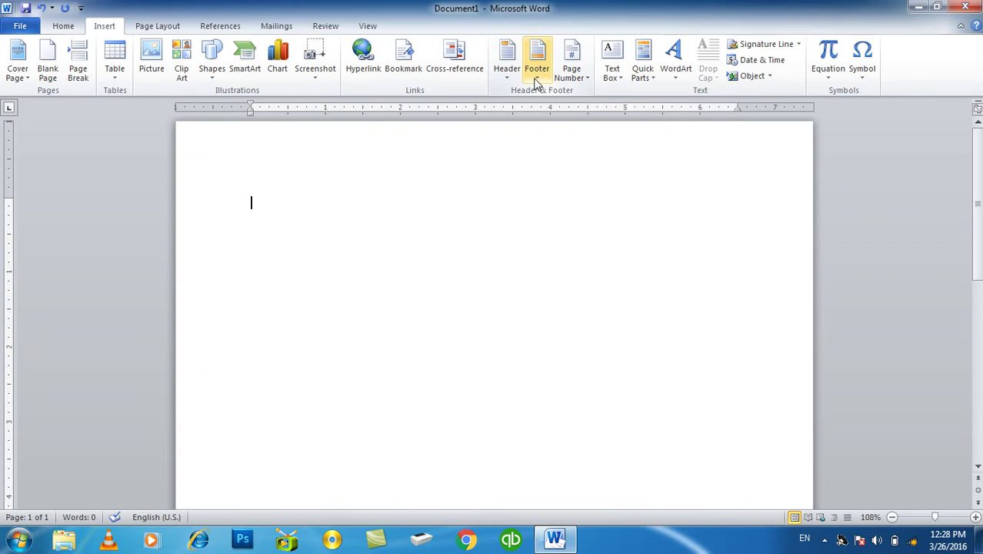
type("=ra")
key("BackSpace")
key("BackSpace")
key("BackSpace")
key("BackSpace")
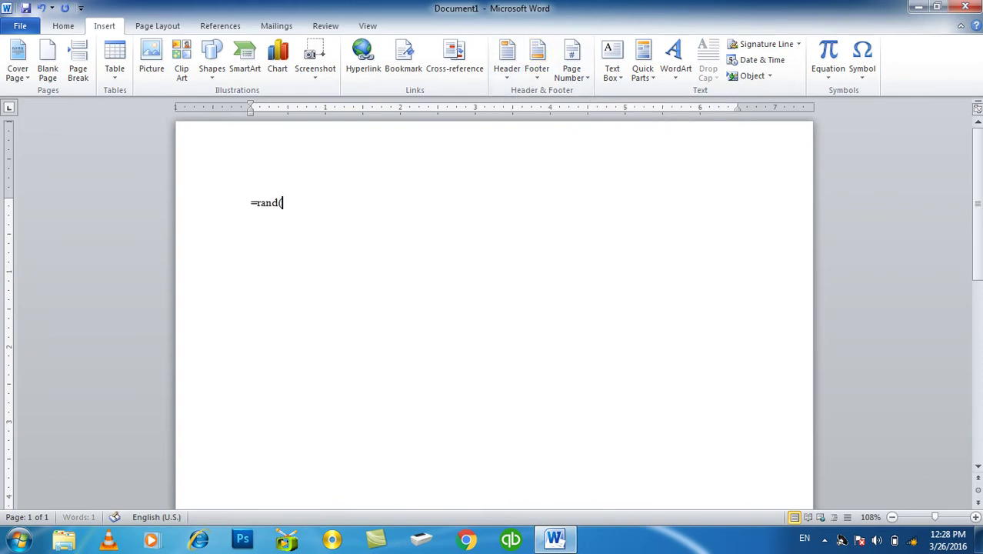
key("Return")
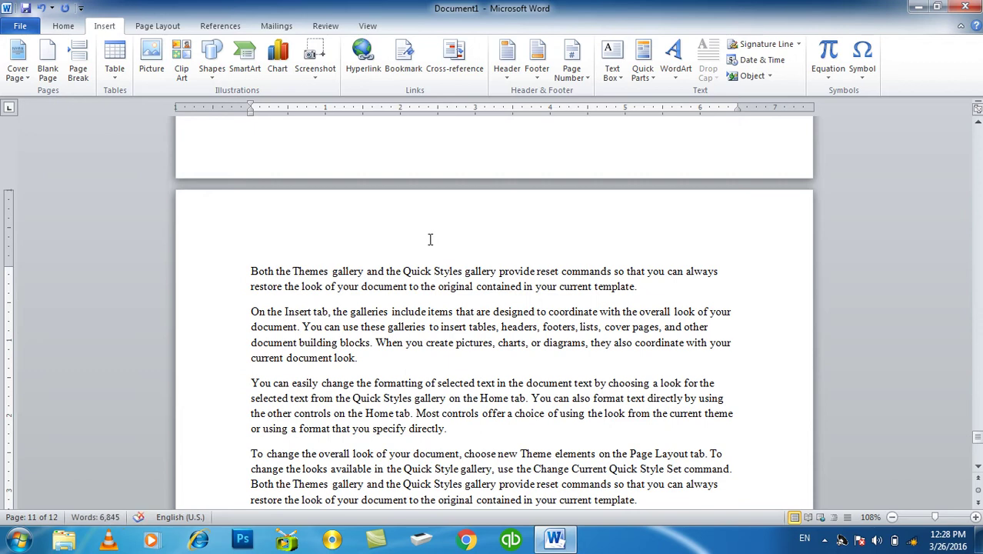
Make the header 'In the name of Allah' centred, larger and bold.
left_click_drag(977, 437, 977, 133)
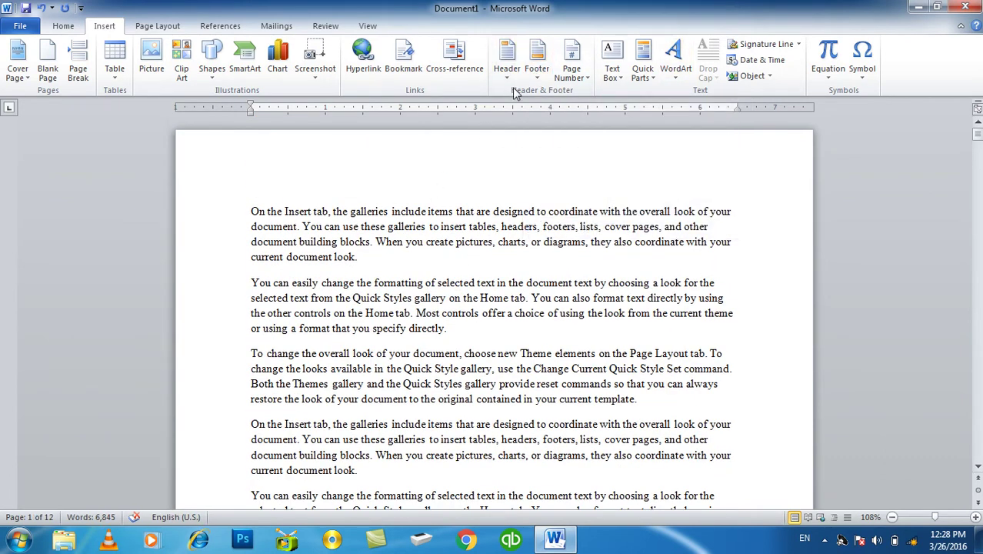
double_click(478, 156)
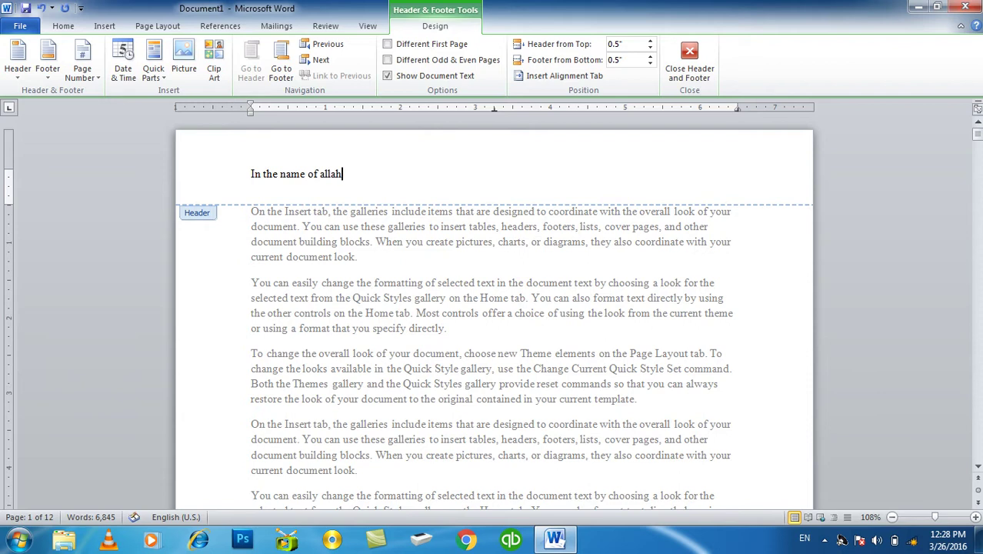
key("ctrl+e")
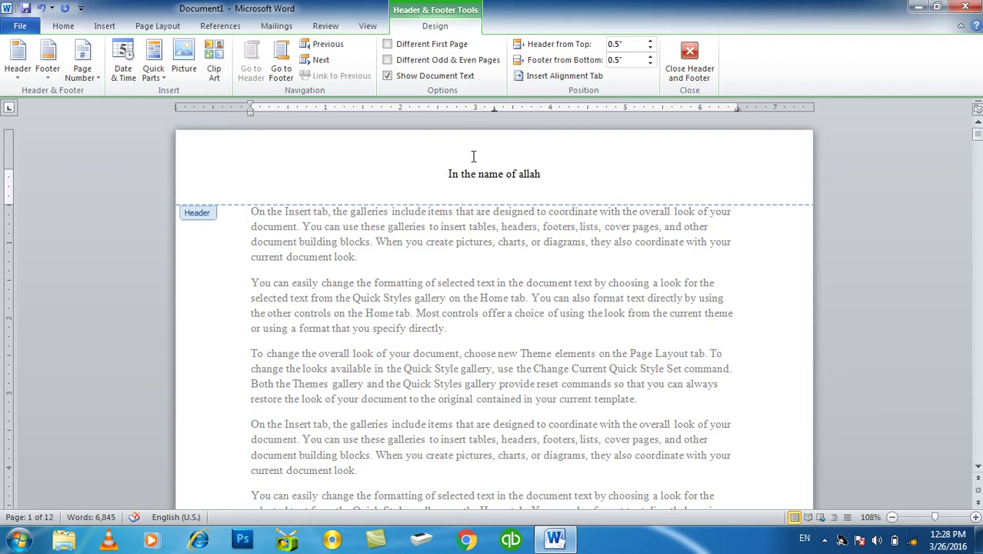
key("ctrl+a")
key("ctrl+shift+period")
key("ctrl+shift+period")
key("ctrl+shift+period")
key("ctrl+shift+period")
key("ctrl+shift+period")
key("ctrl+b")
Correct the header spelling 'allah' to 'Allah' and close the header.
left_click(566, 182)
right_click(566, 181)
left_click(604, 206)
left_click(701, 57)
scroll(549, 362, "down", 6)
scroll(549, 362, "down", 5)
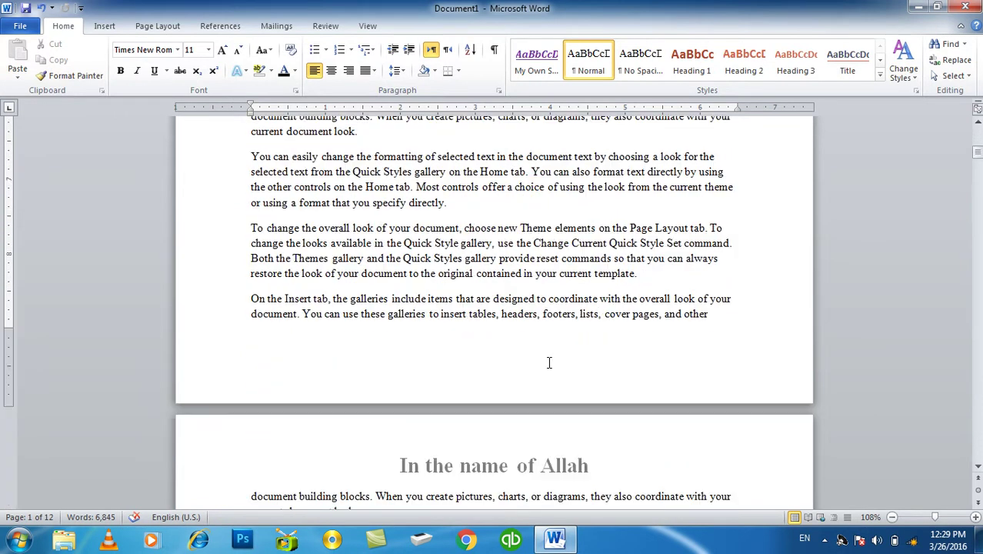
scroll(549, 362, "down", 1)
double_click(530, 334)
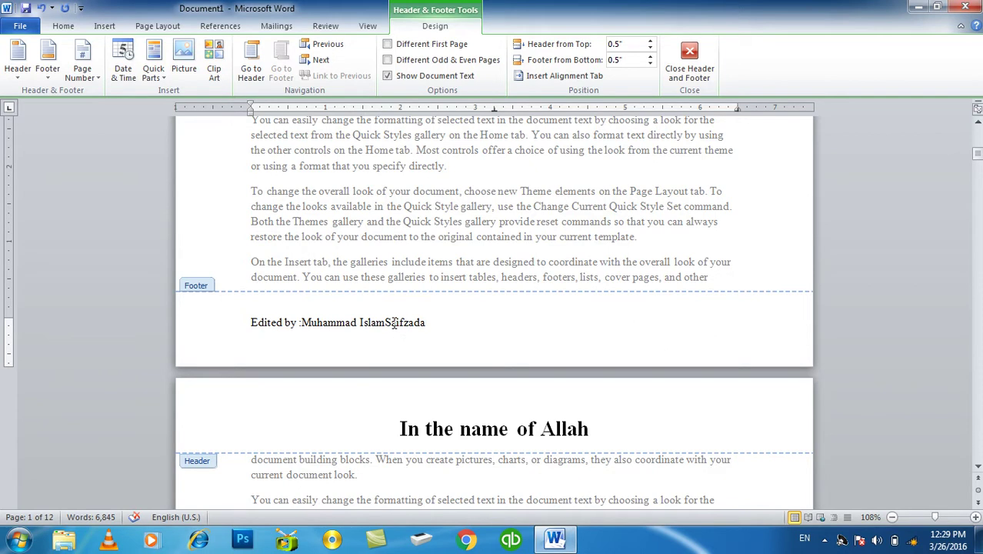
Close the footer holding the 'Edited by :' line with the editor's name, and scroll through the pages.
left_click(689, 60)
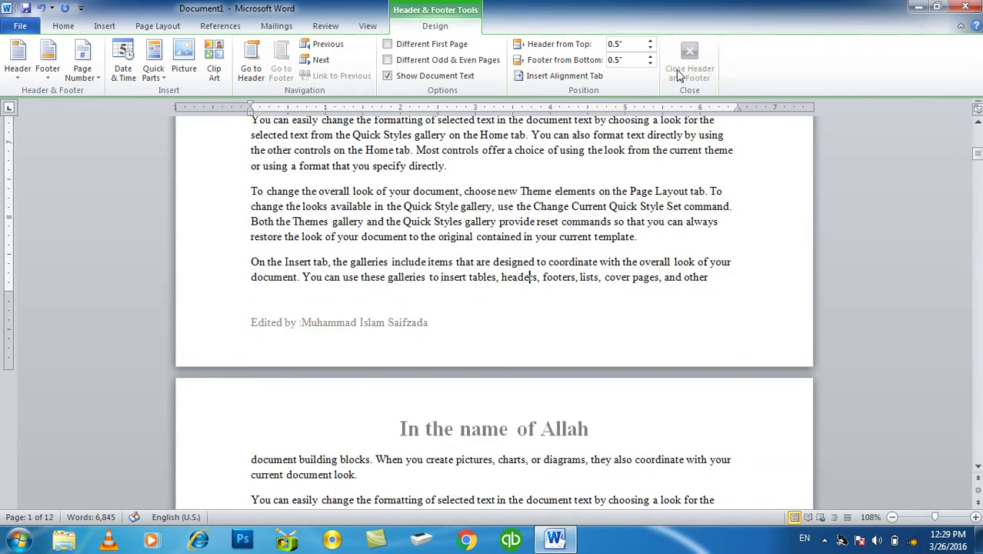
scroll(527, 310, "up", 5)
scroll(500, 319, "up", 5)
scroll(469, 331, "up", 5)
scroll(446, 338, "down", 5)
scroll(447, 338, "down", 5)
scroll(446, 406, "down", 5)
scroll(453, 340, "down", 5)
scroll(451, 339, "down", 5)
scroll(451, 339, "down", 5)
scroll(452, 338, "down", 5)
scroll(451, 338, "down", 5)
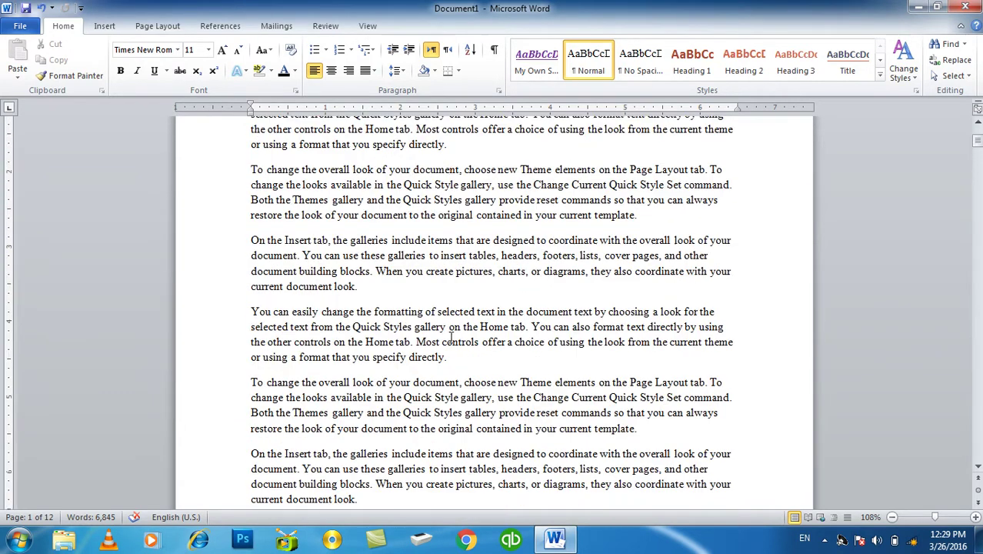
scroll(452, 339, "up", 3)
Remove the header from every page of the document.
left_click(104, 26)
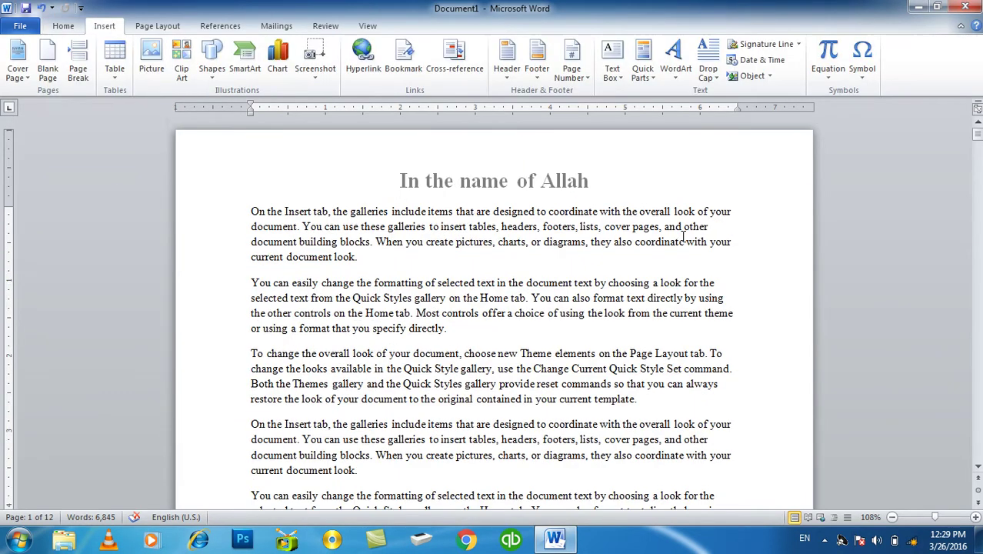
double_click(513, 184)
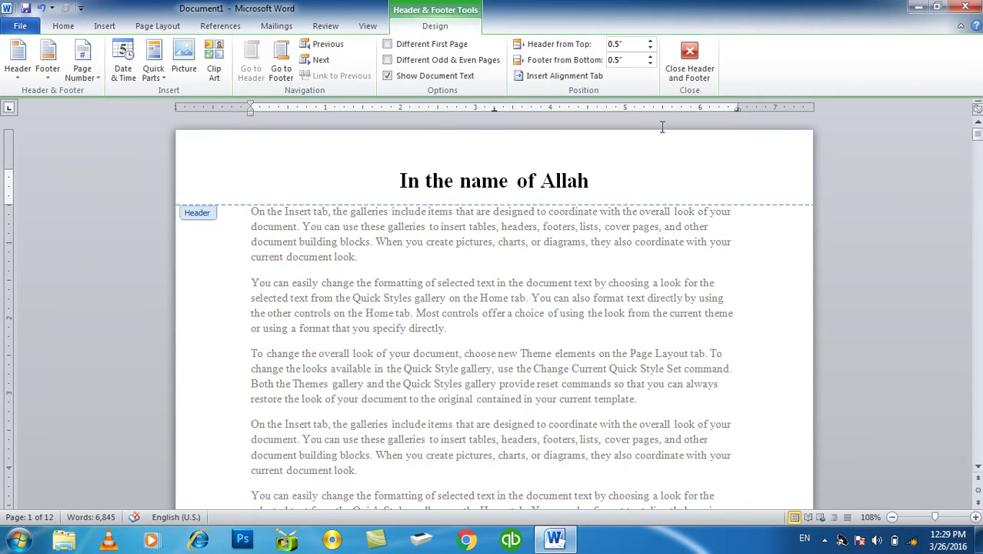
left_click(689, 59)
left_click(103, 26)
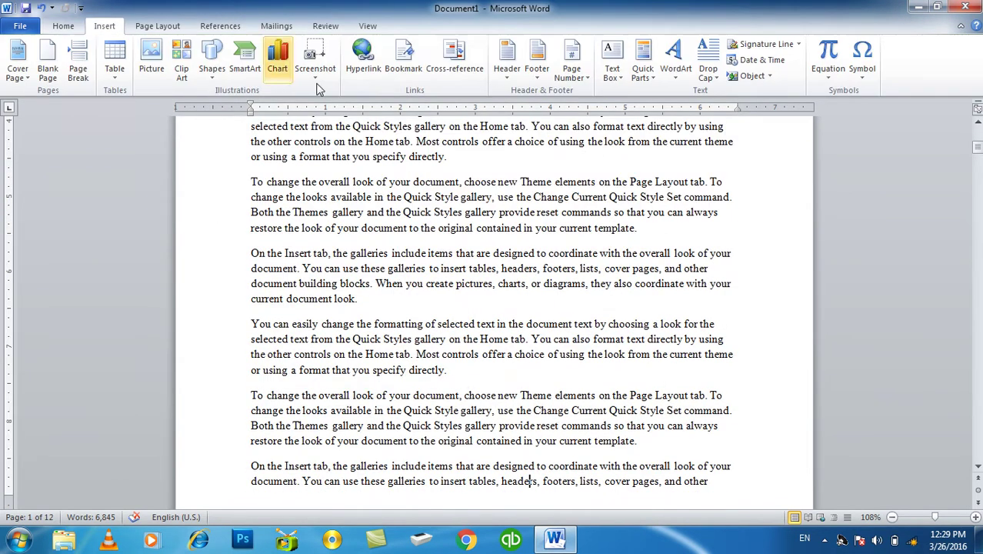
left_click(514, 73)
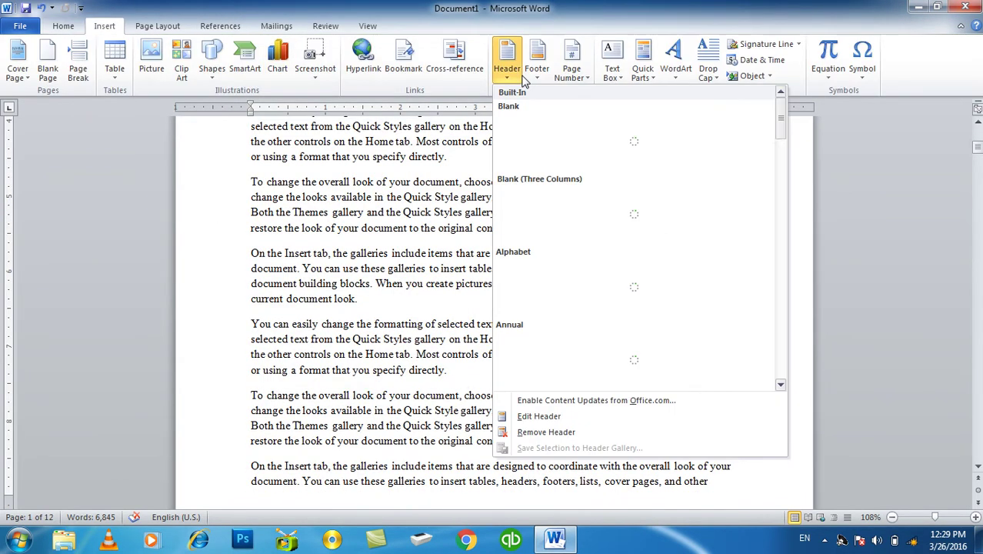
left_click(558, 432)
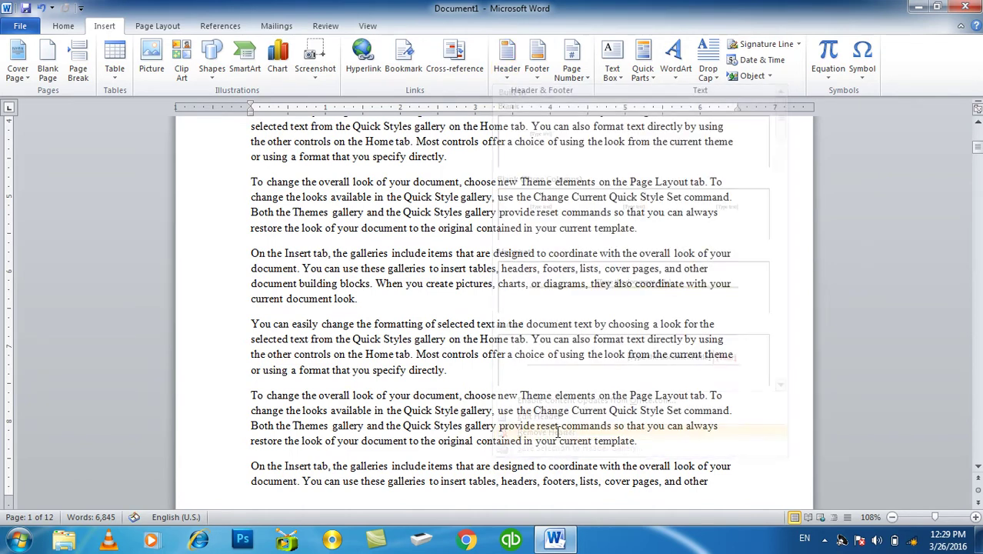
Remove the footer from every page and check the pages.
left_click(537, 60)
left_click(573, 432)
scroll(530, 350, "down", 2)
scroll(530, 350, "up", 5)
scroll(538, 327, "up", 5)
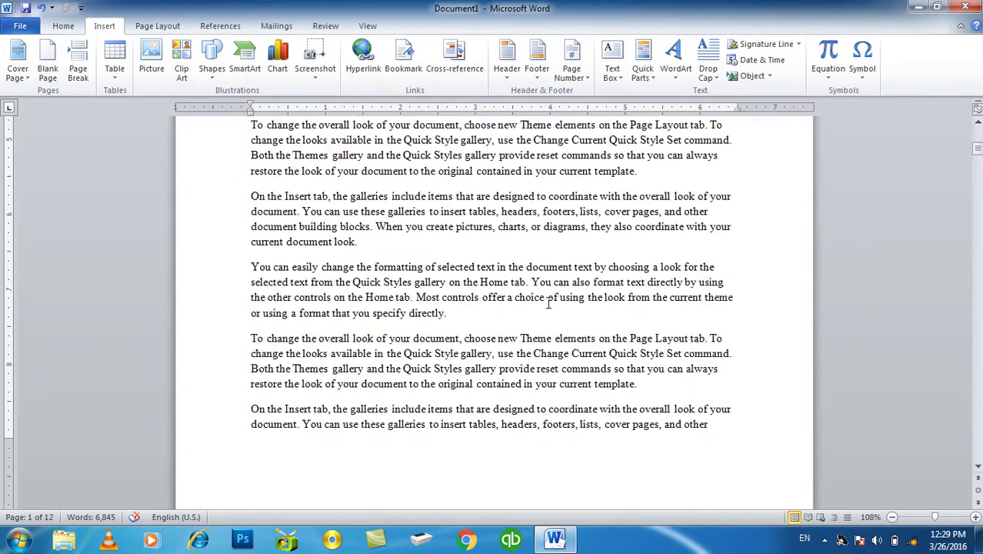
scroll(549, 304, "up", 5)
Insert an Annual header titled 'Ms Word 2010 Step by Step Notes'.
left_click(510, 77)
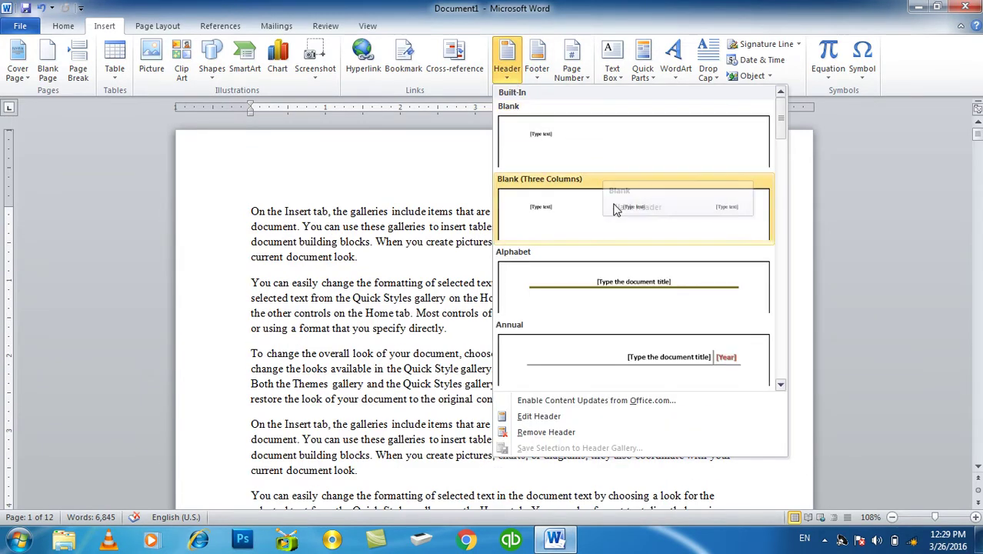
scroll(634, 214, "down", 3)
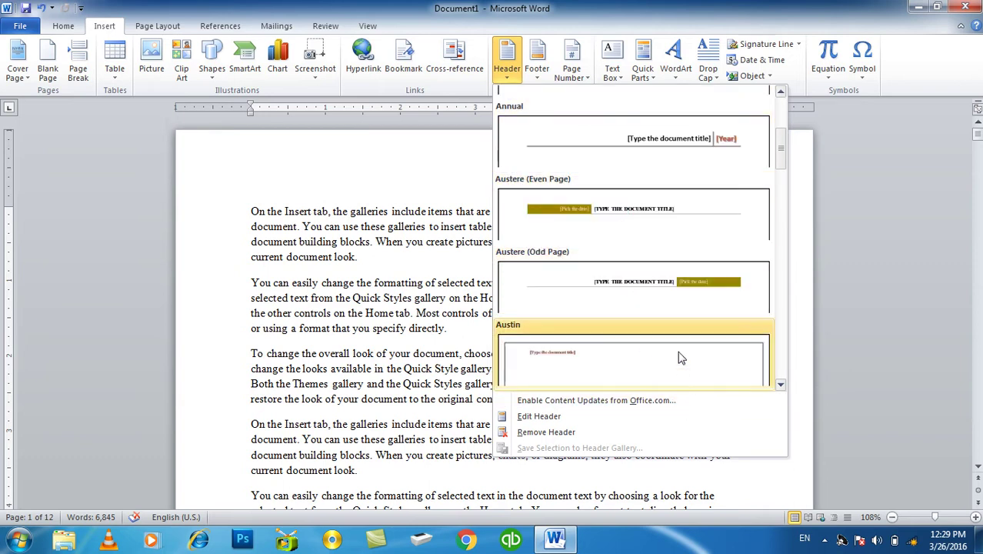
left_click(636, 152)
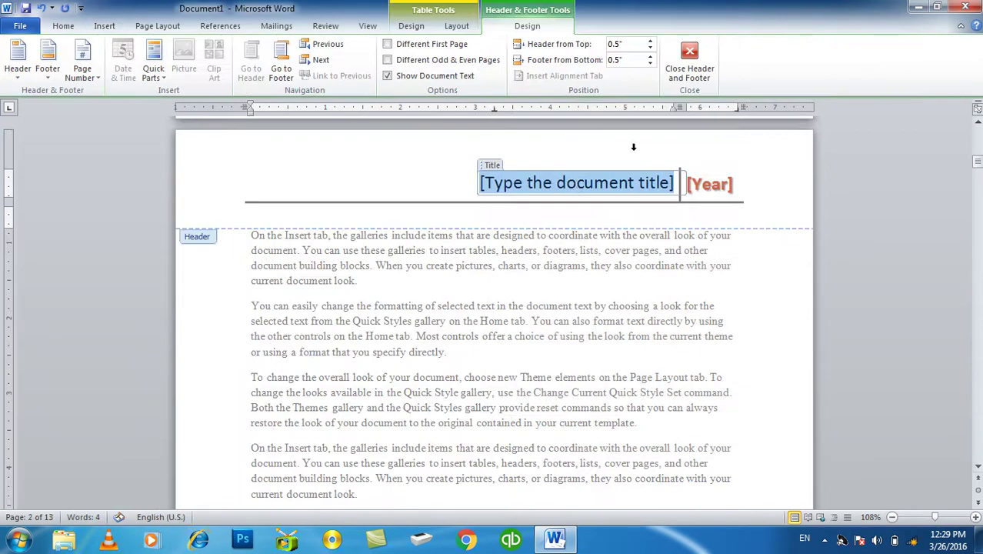
type("Ms Word 2010 Step by Step Notes")
Set the header's year to 2016 and return to the body text.
left_click(718, 184)
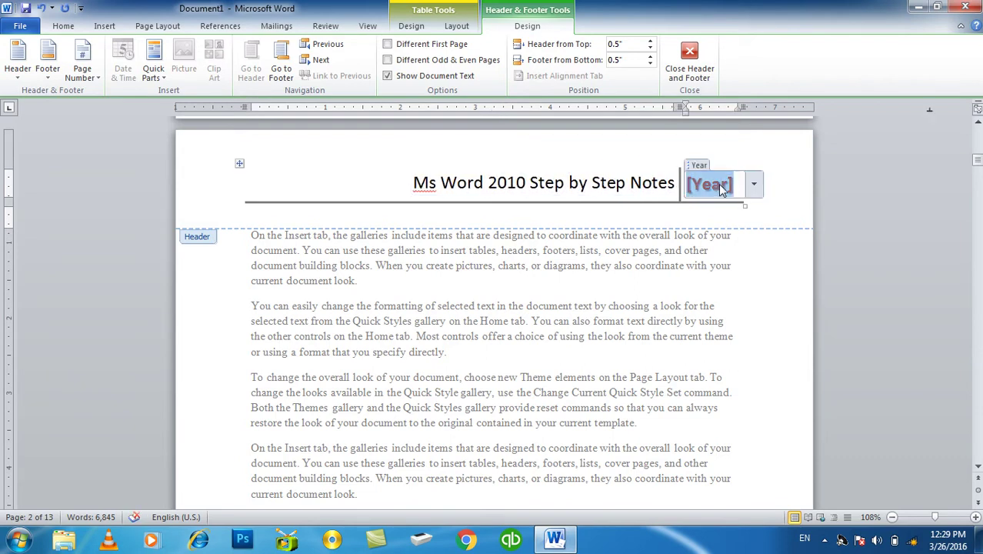
type("2015")
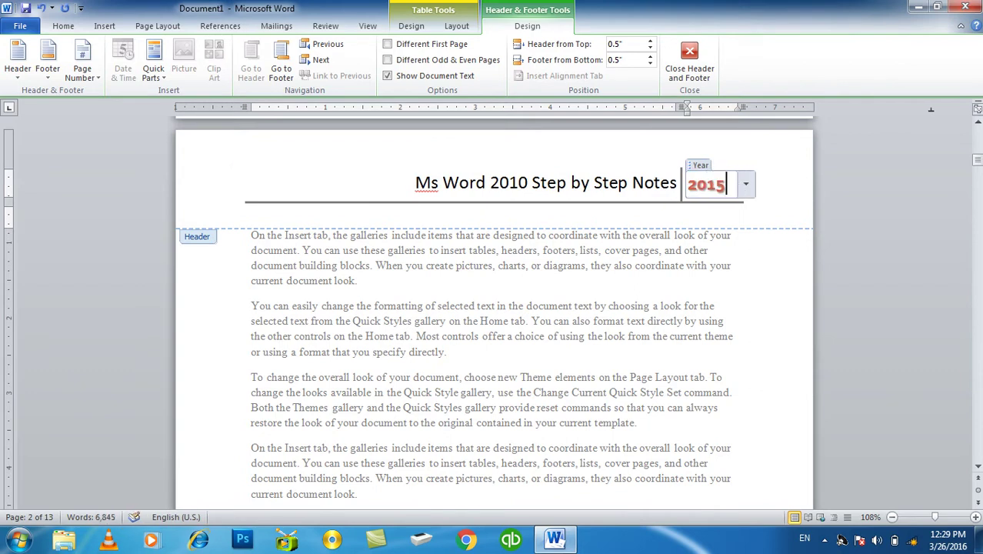
key("BackSpace")
type("6")
left_click(667, 81)
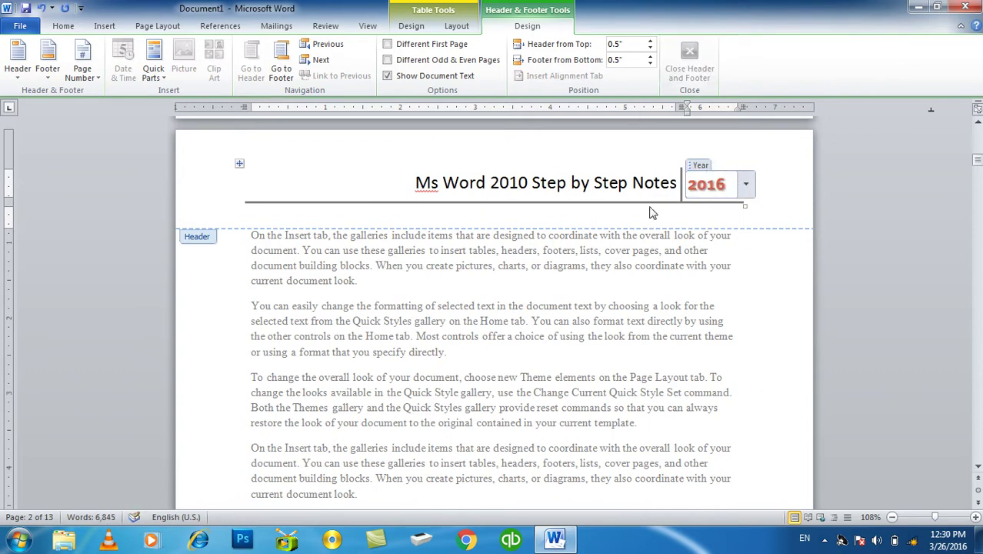
double_click(446, 352)
Hide the white space between pages.
scroll(584, 342, "down", 5)
scroll(585, 342, "down", 5)
scroll(585, 342, "down", 5)
scroll(585, 342, "down", 5)
scroll(585, 342, "down", 5)
scroll(577, 344, "down", 5)
scroll(573, 344, "down", 5)
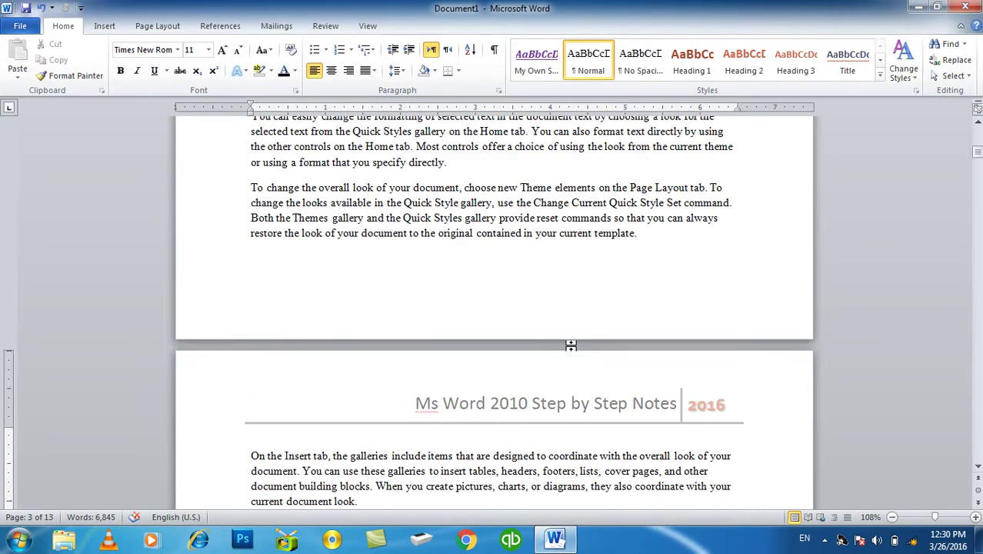
double_click(569, 344)
left_click(104, 27)
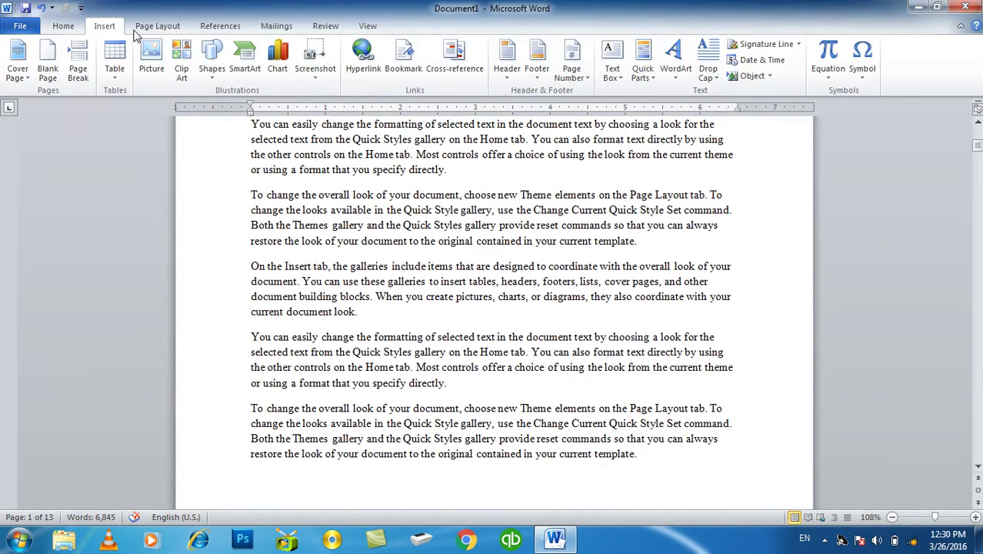
left_click(537, 60)
scroll(569, 219, "down", 3)
scroll(611, 215, "down", 5)
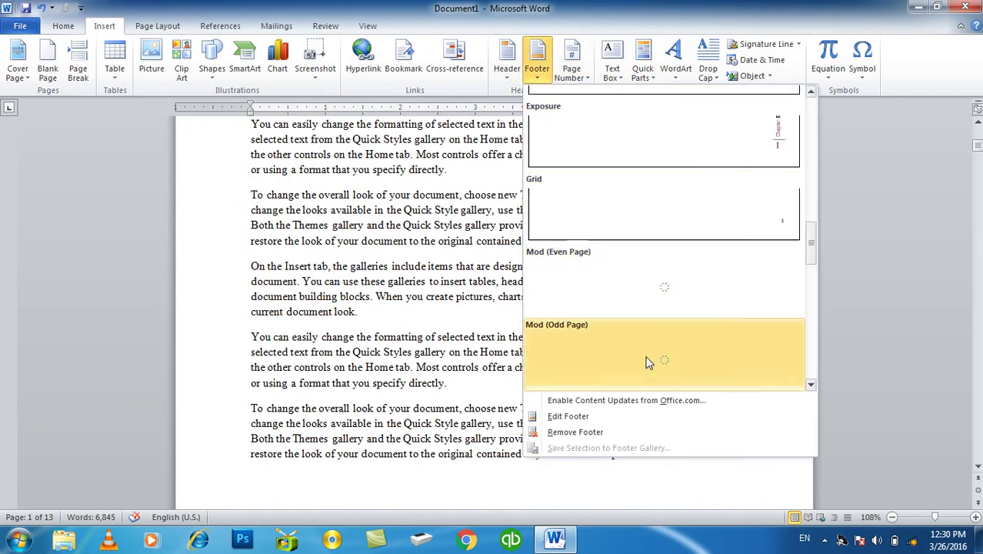
scroll(651, 303, "down", 3)
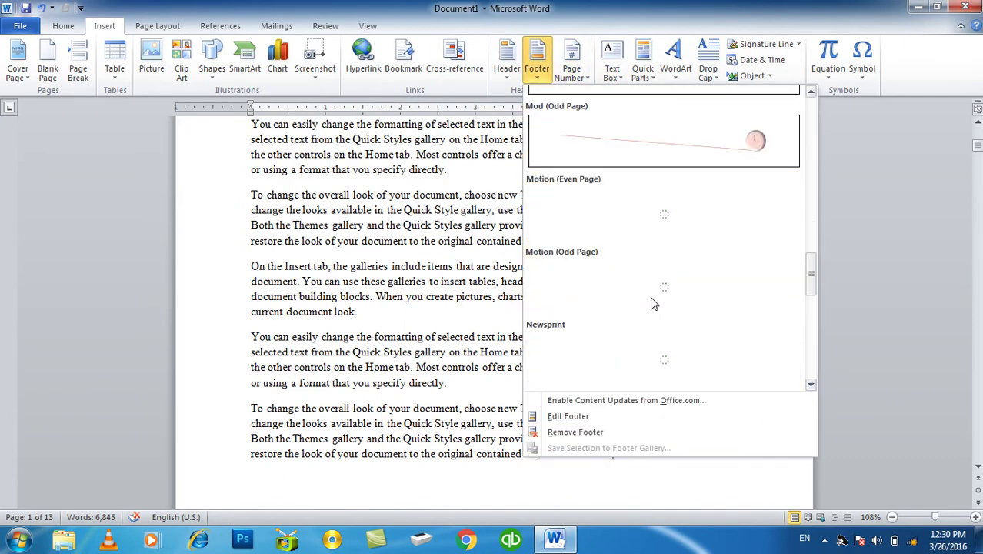
scroll(650, 303, "down", 3)
scroll(650, 300, "up", 3)
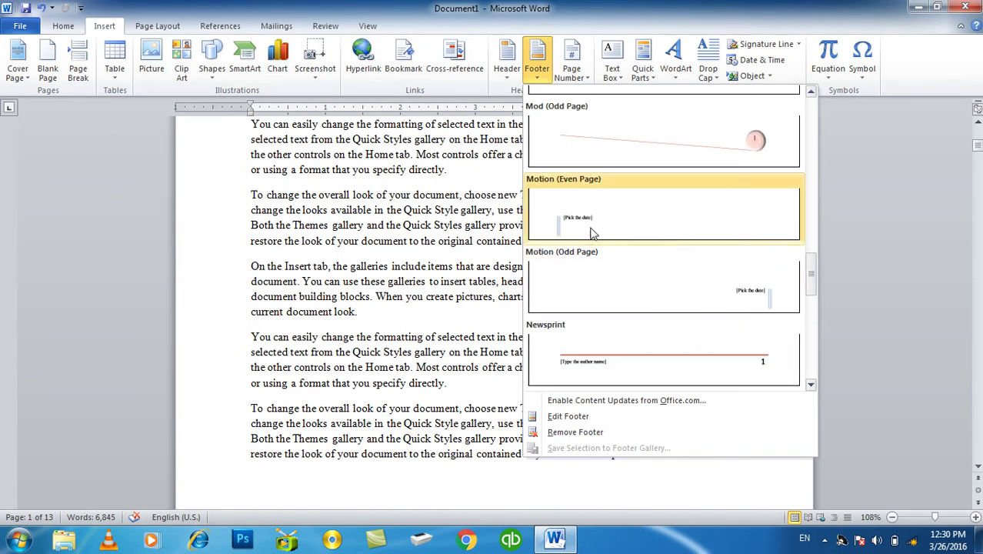
left_click(604, 352)
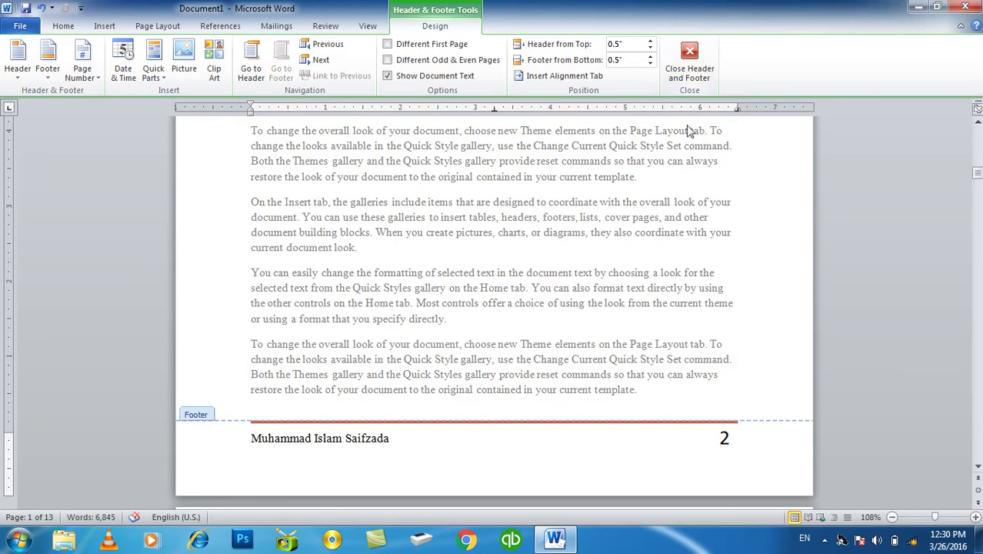
left_click(689, 62)
scroll(695, 393, "down", 5)
scroll(695, 394, "down", 4)
scroll(700, 388, "down", 10)
scroll(705, 384, "down", 10)
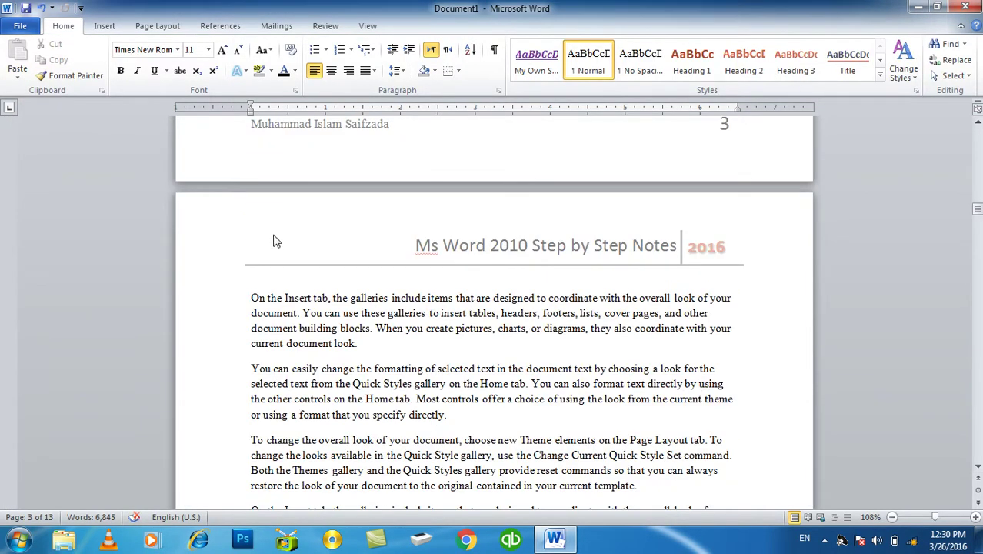
Use Remove Header and Remove Footer to strip the title header and author footer.
left_click(104, 26)
left_click(507, 62)
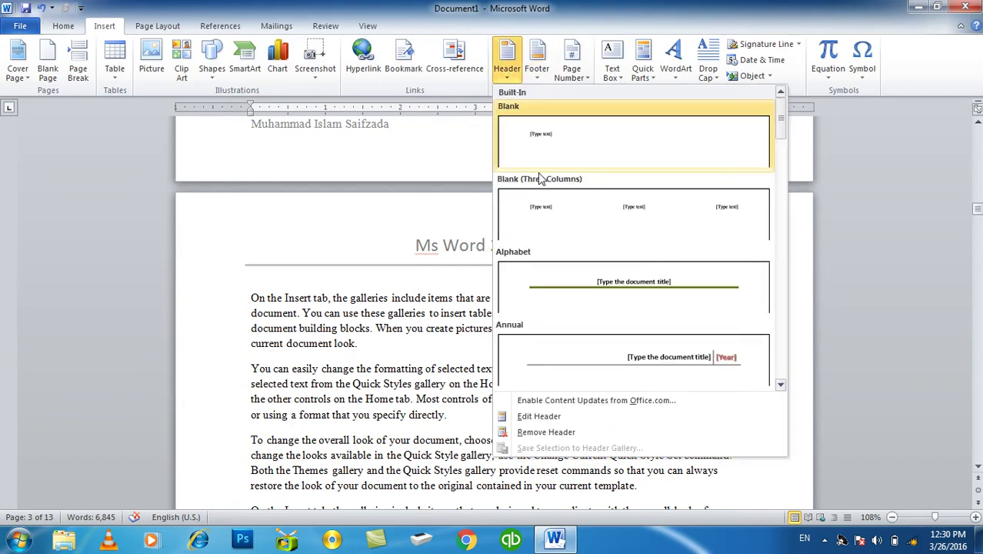
left_click(546, 432)
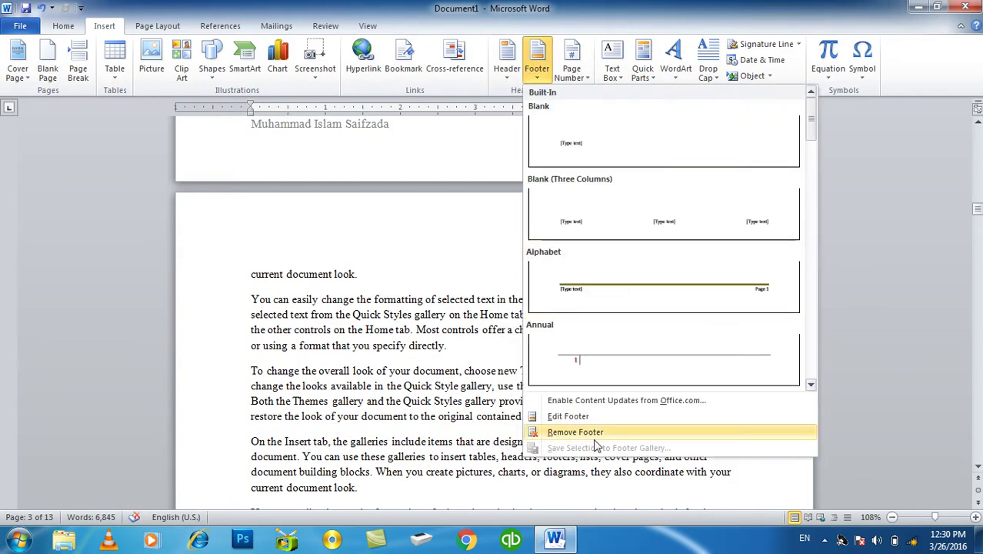
left_click(573, 431)
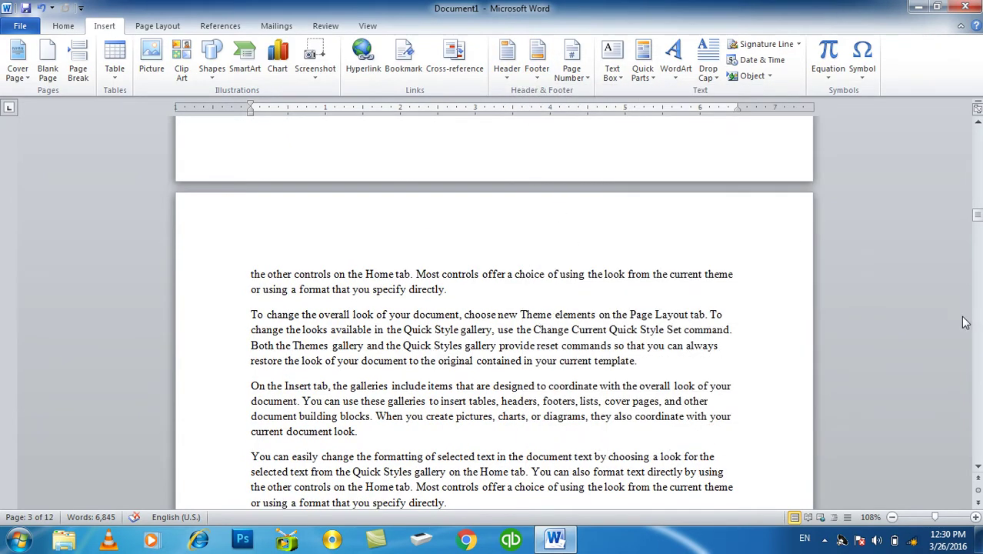
left_click_drag(977, 216, 977, 135)
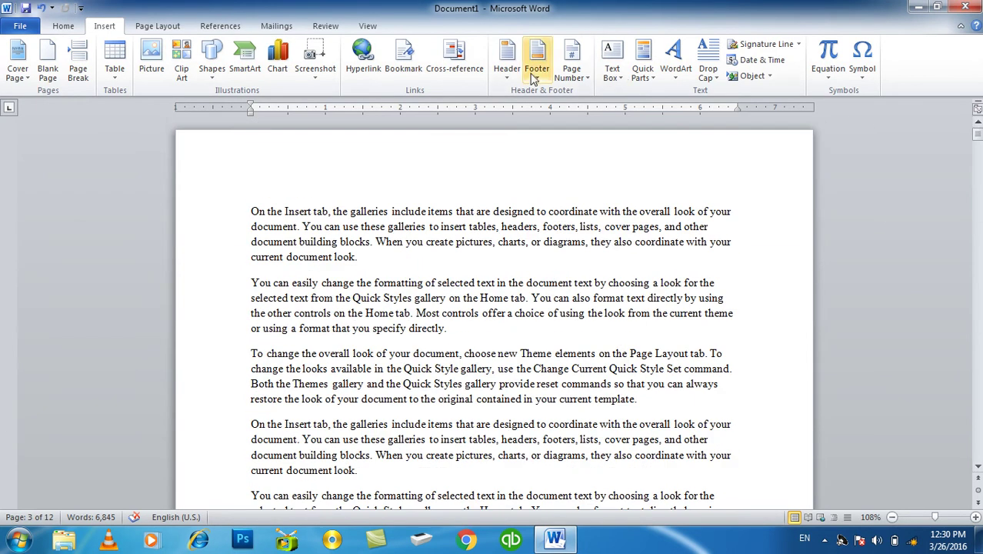
left_click(512, 71)
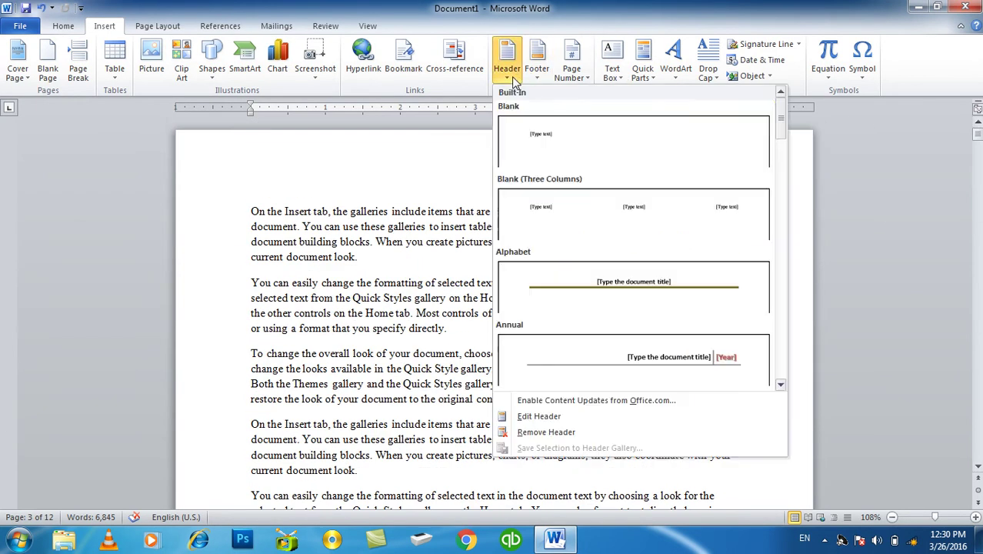
Open the empty header for editing and browse the header and footer designs without choosing one.
left_click(531, 417)
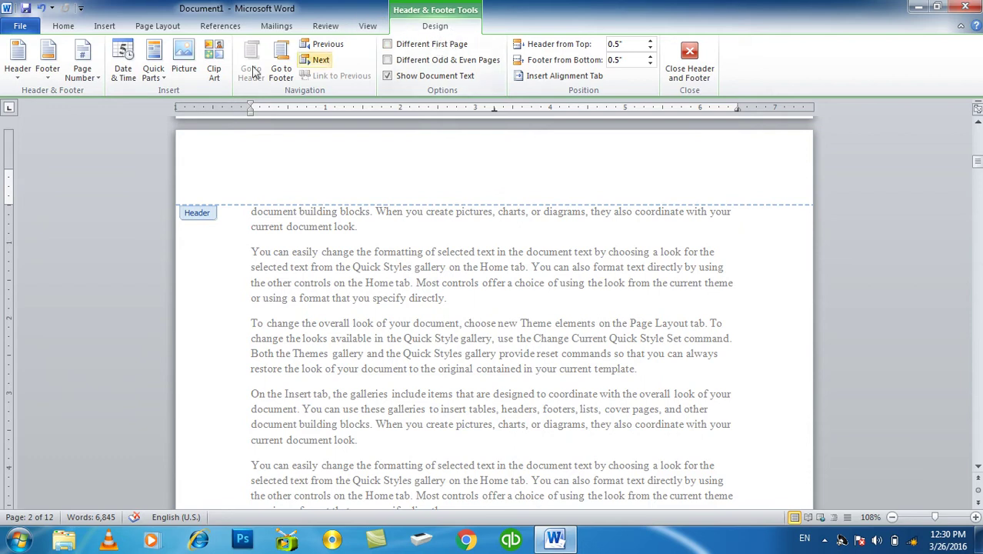
left_click(17, 61)
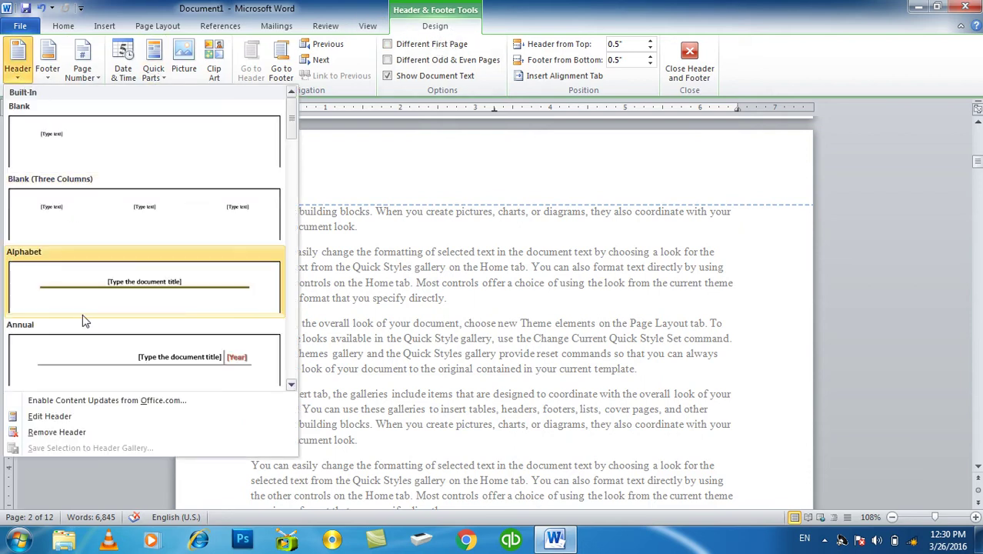
left_click(47, 61)
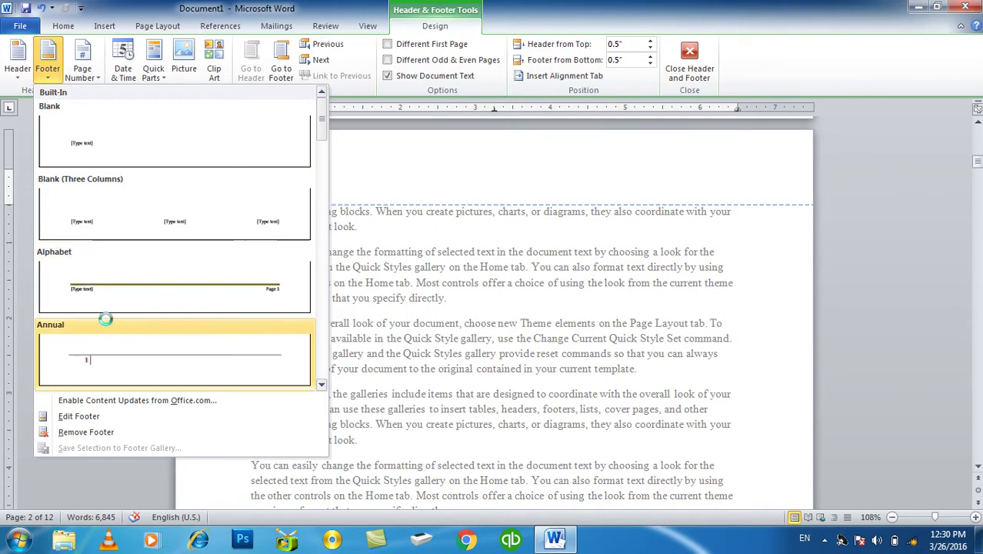
left_click(368, 137)
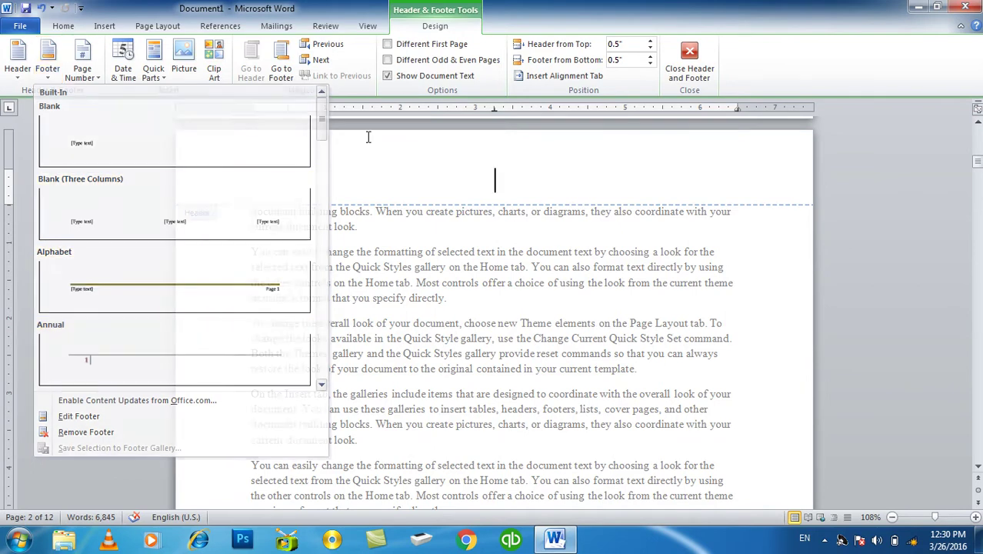
Add a Plain Number 2 page number centred at the top of the page.
left_click(97, 77)
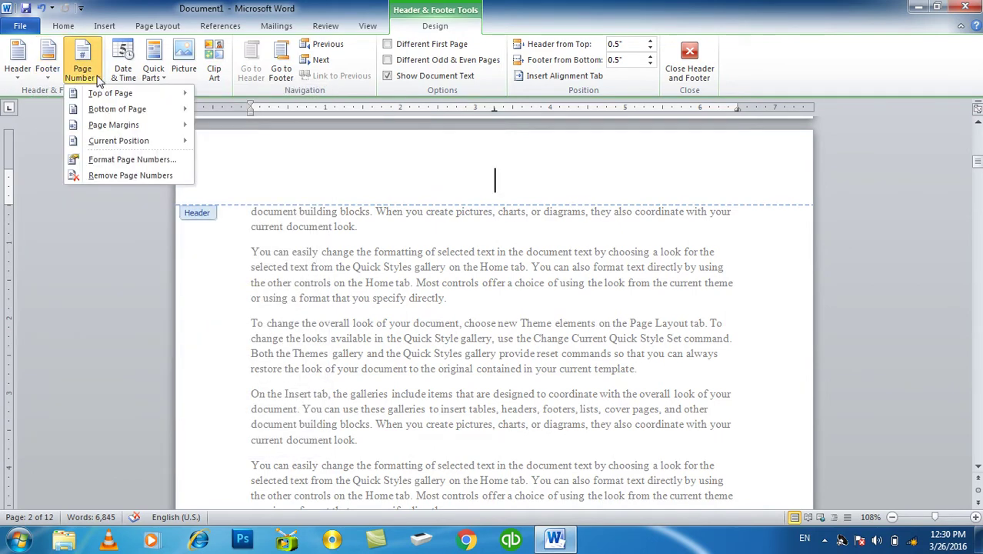
mouse_move(110, 93)
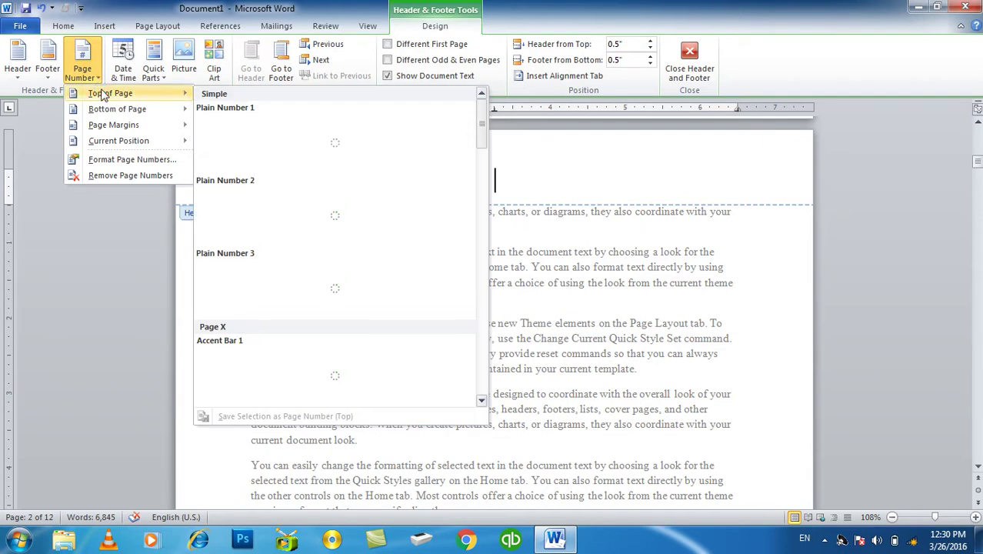
left_click(345, 219)
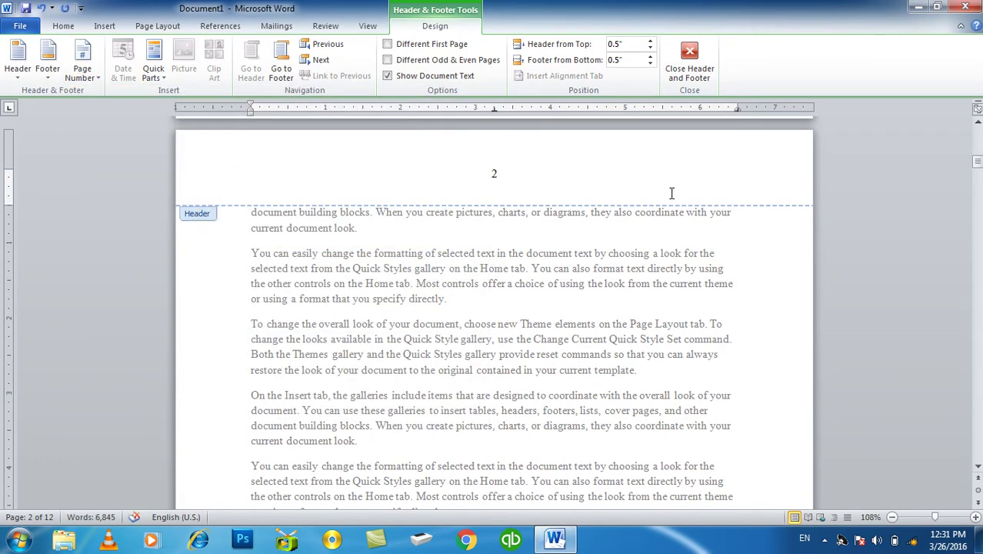
scroll(671, 193, "down", 5)
scroll(671, 193, "down", 5)
scroll(676, 204, "down", 3)
scroll(679, 202, "up", 2)
scroll(676, 198, "up", 5)
scroll(675, 196, "up", 5)
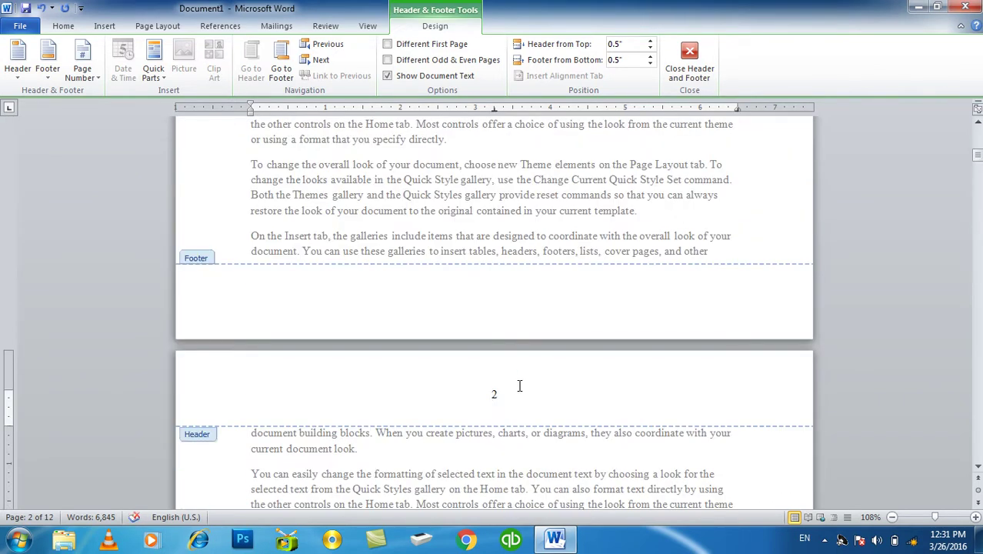
Delete the inserted page number so the header is empty again.
left_click_drag(504, 408, 443, 374)
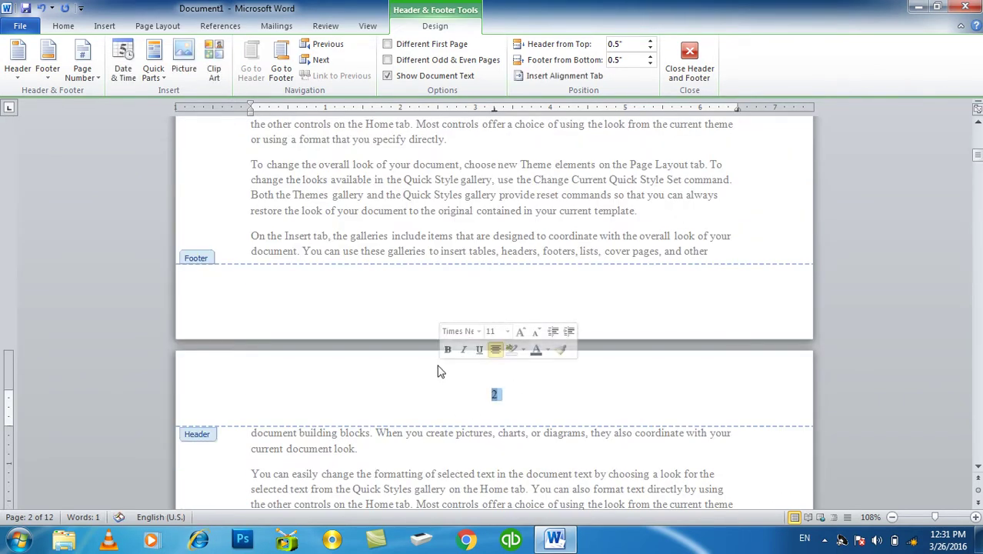
key("Delete")
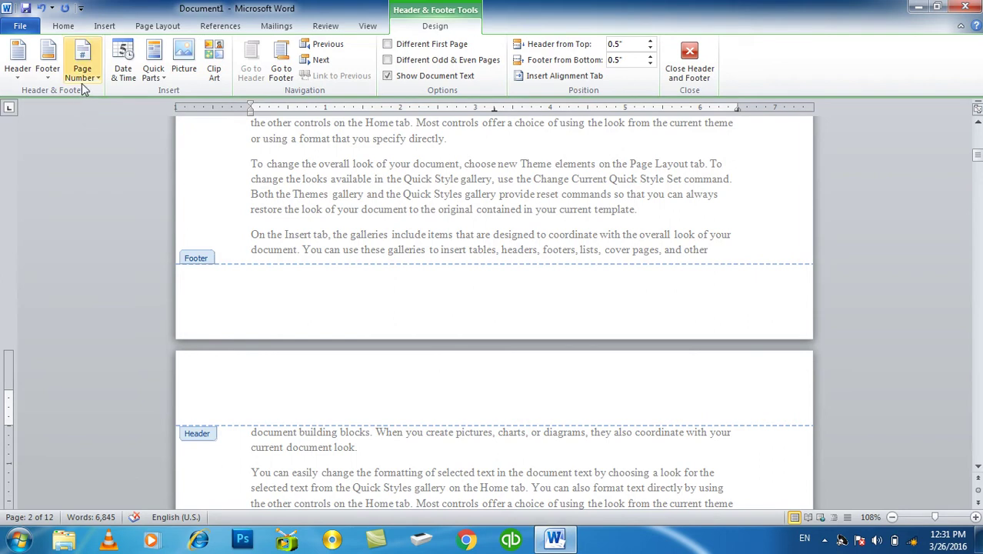
left_click(81, 81)
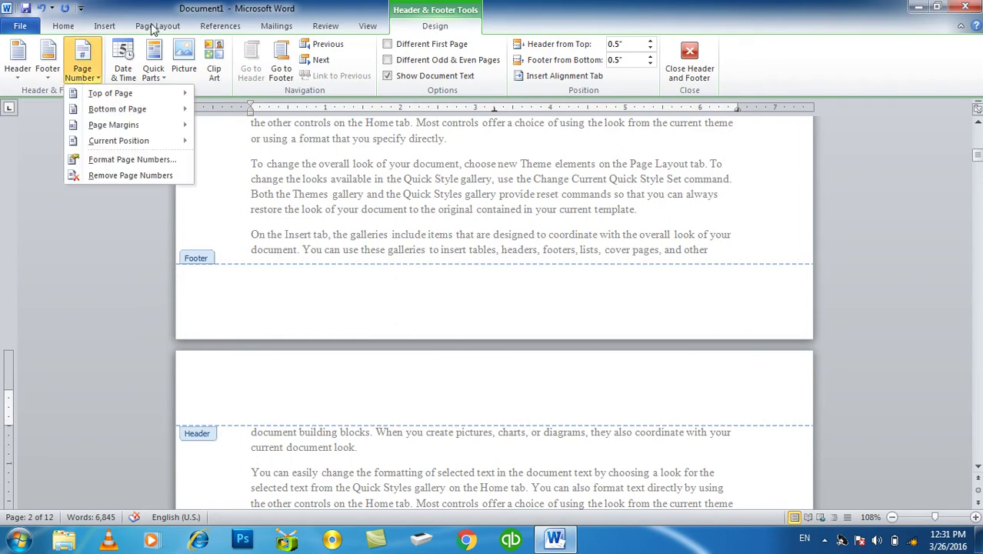
left_click(116, 27)
left_click(152, 27)
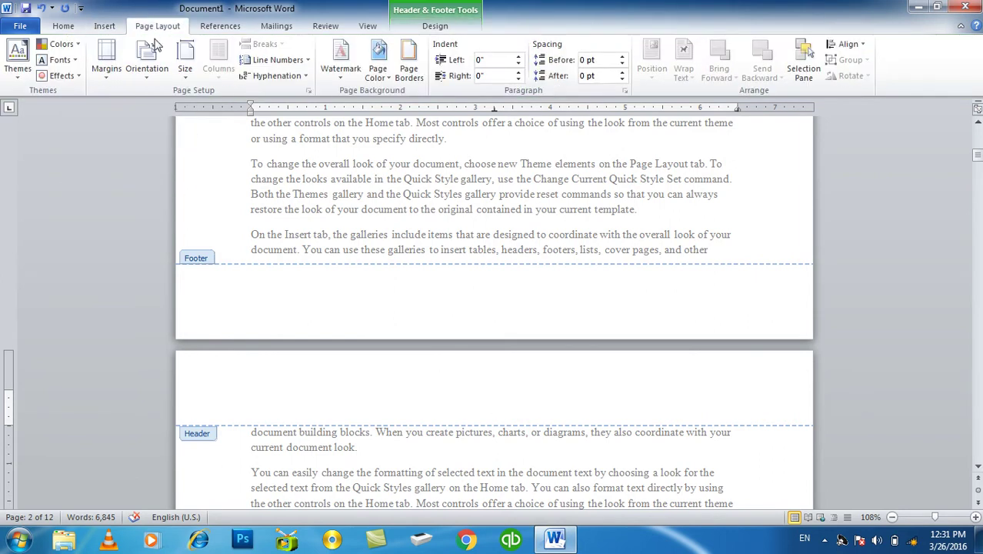
Look at Page Setup without changes, then exit header editing to the body text.
left_click(308, 91)
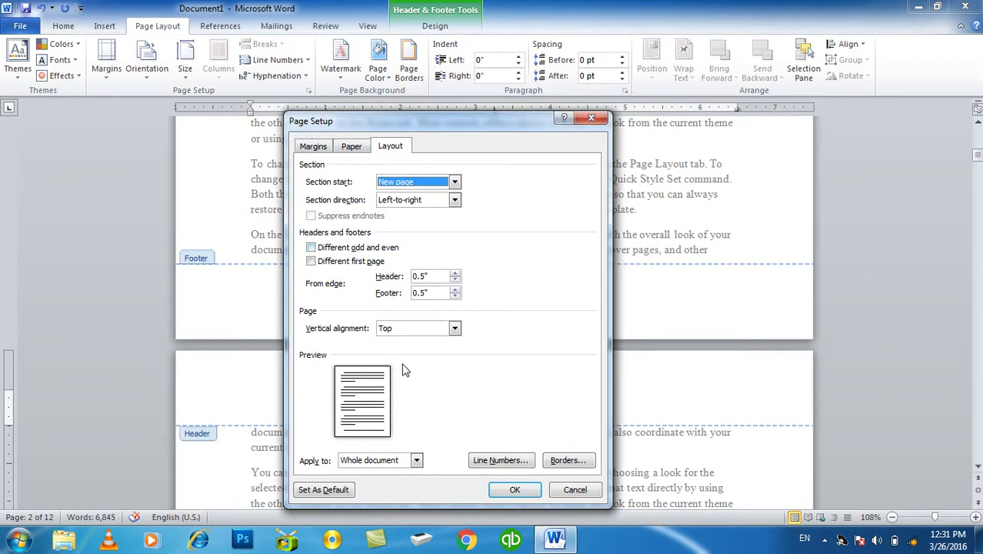
key("Escape")
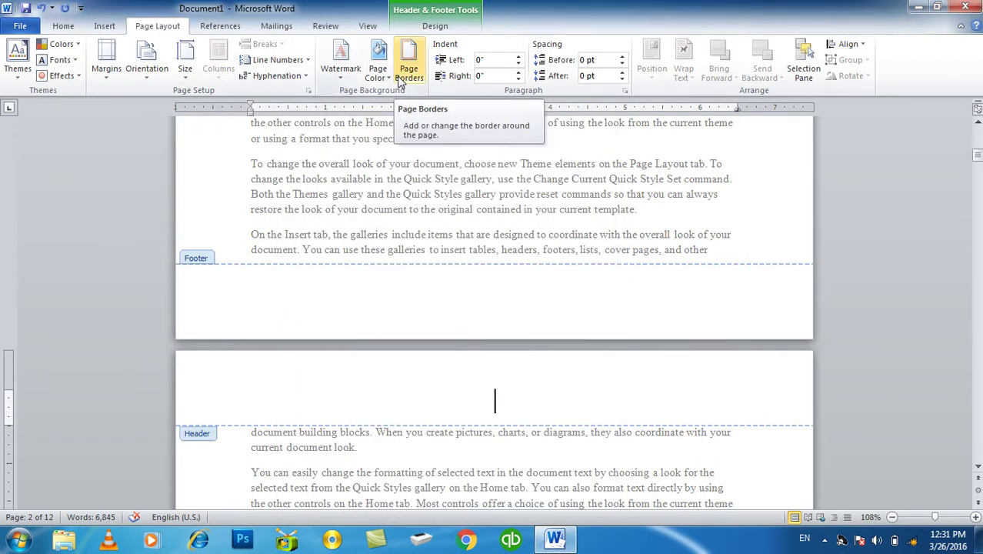
key("Escape")
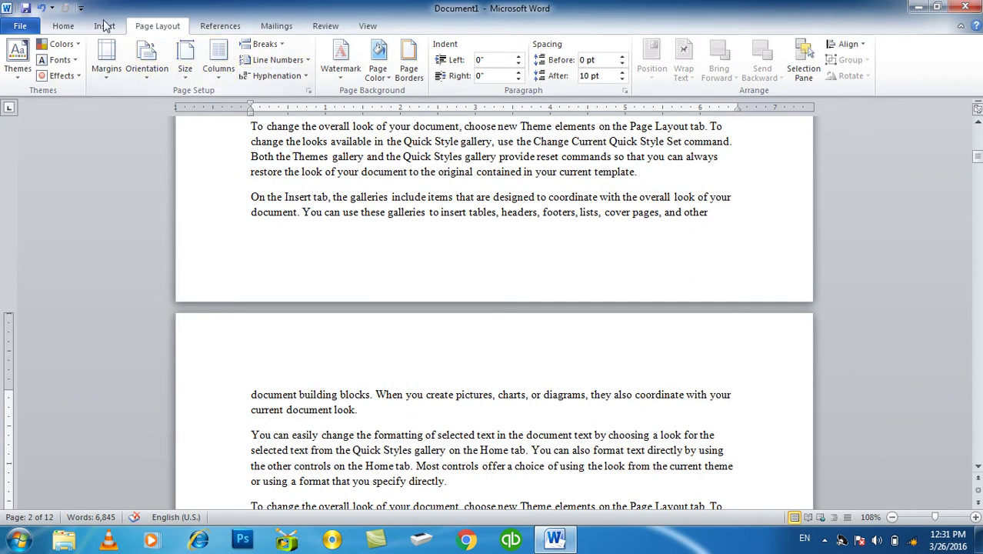
Open the page header for editing via Header > Edit Header.
left_click(105, 25)
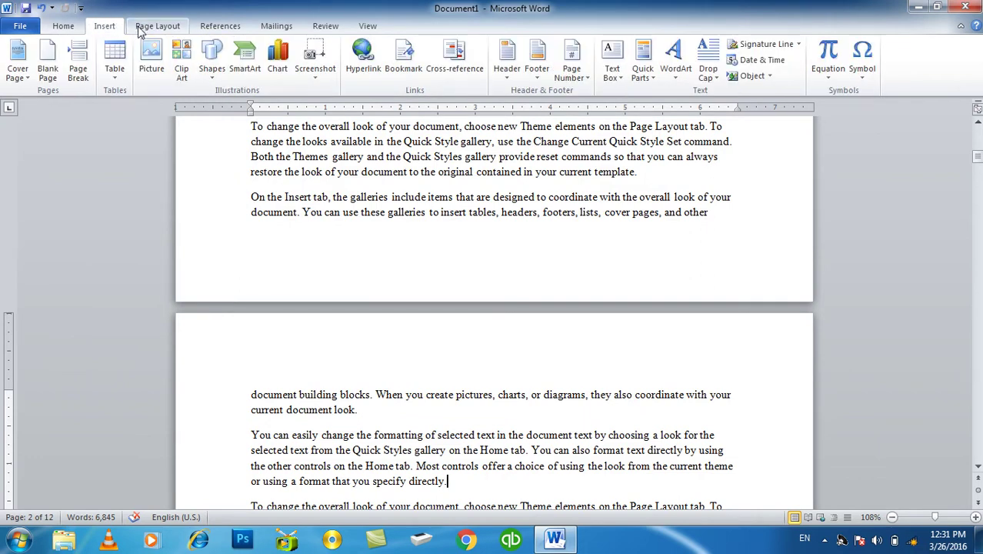
left_click(569, 77)
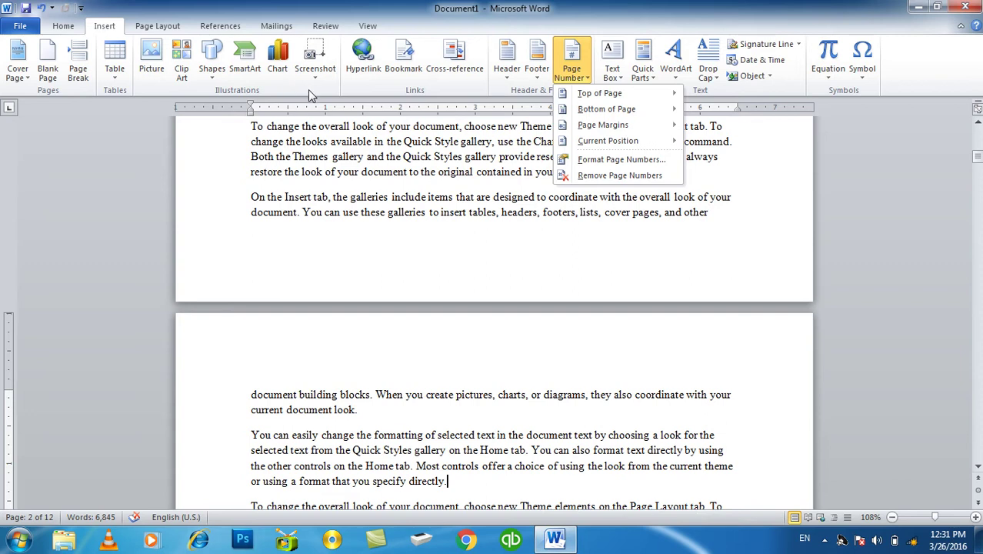
left_click(507, 75)
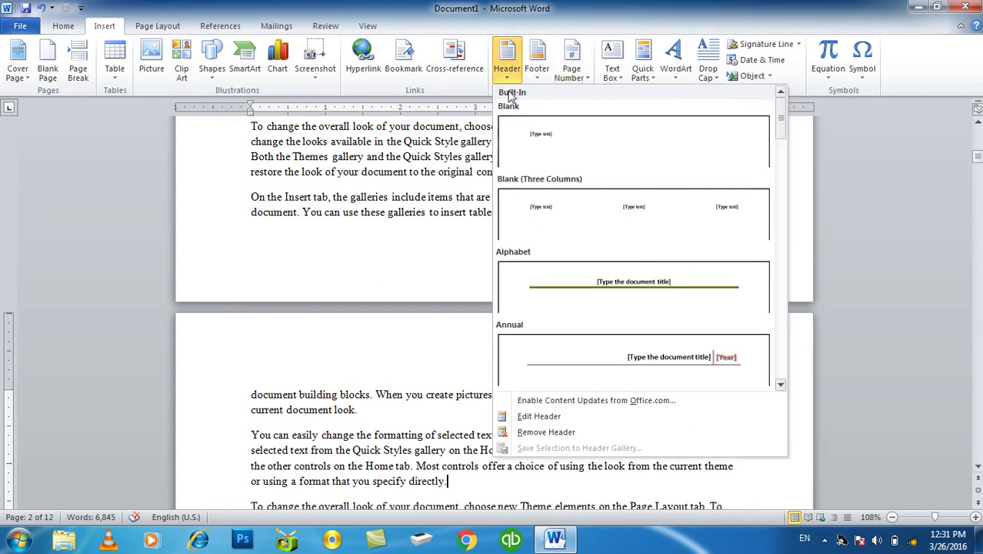
left_click(577, 410)
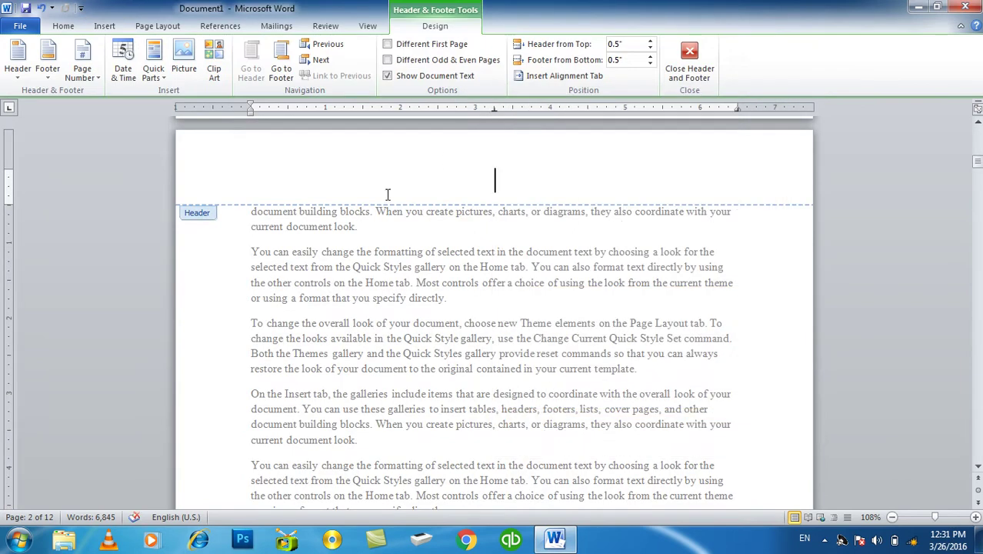
left_click(94, 80)
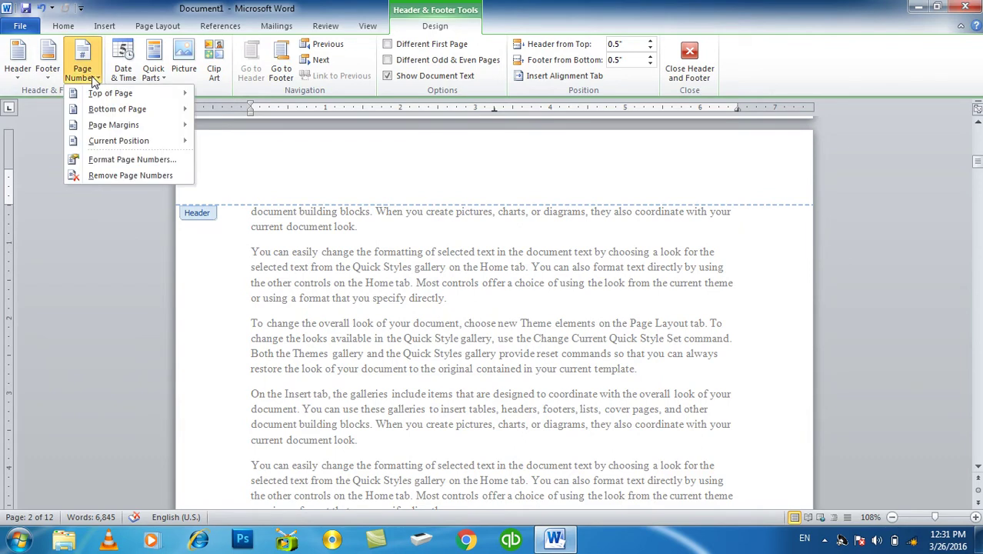
left_click(94, 80)
Insert the date 'Saturday, March 26, 2016' using the Western calendar into the header.
left_click(122, 71)
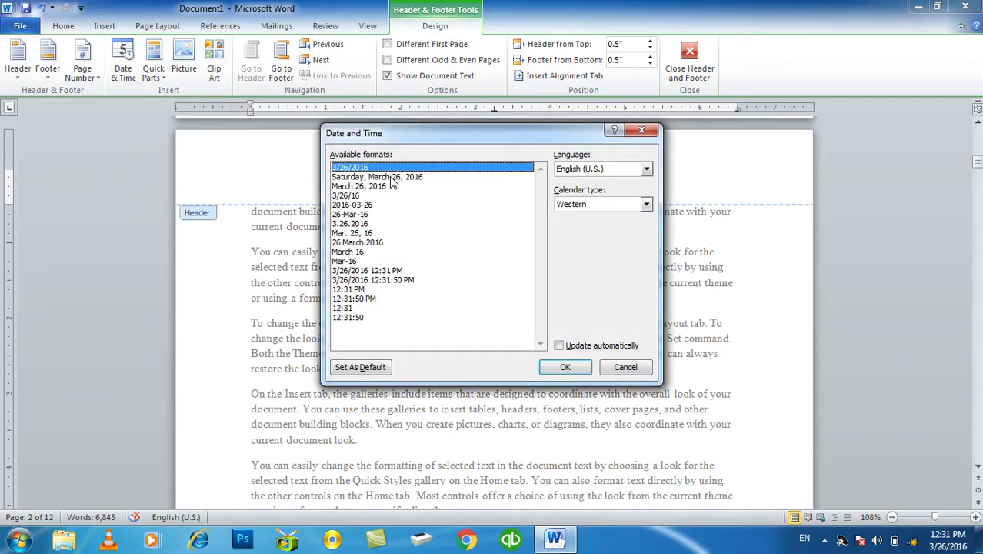
left_click(392, 177)
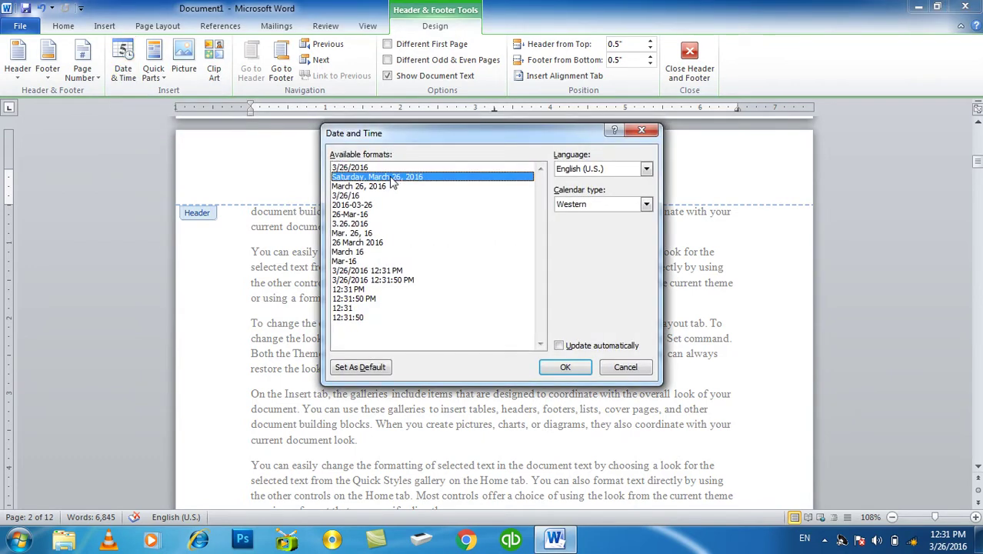
left_click(588, 206)
left_click(589, 227)
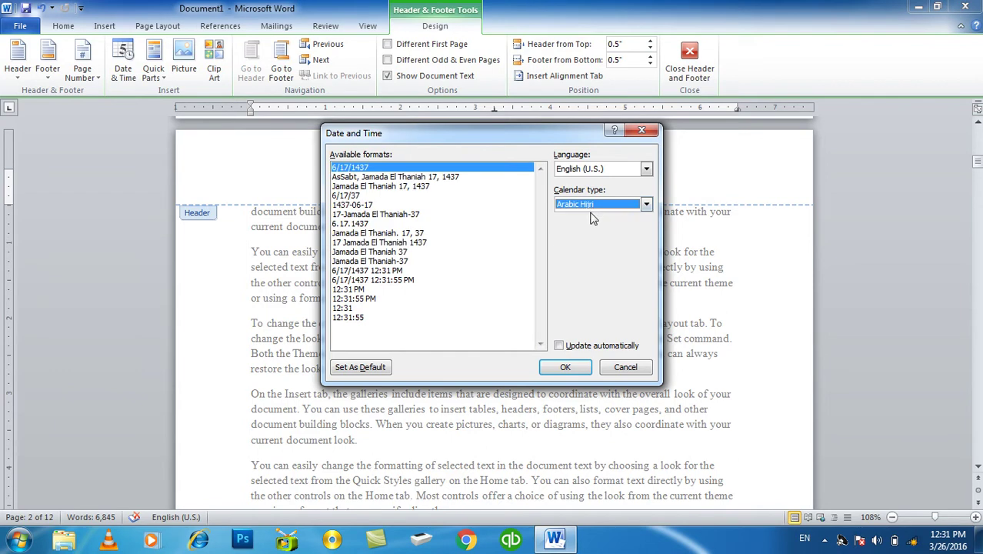
left_click(593, 206)
left_click(592, 238)
left_click(588, 206)
left_click(587, 216)
left_click(388, 177)
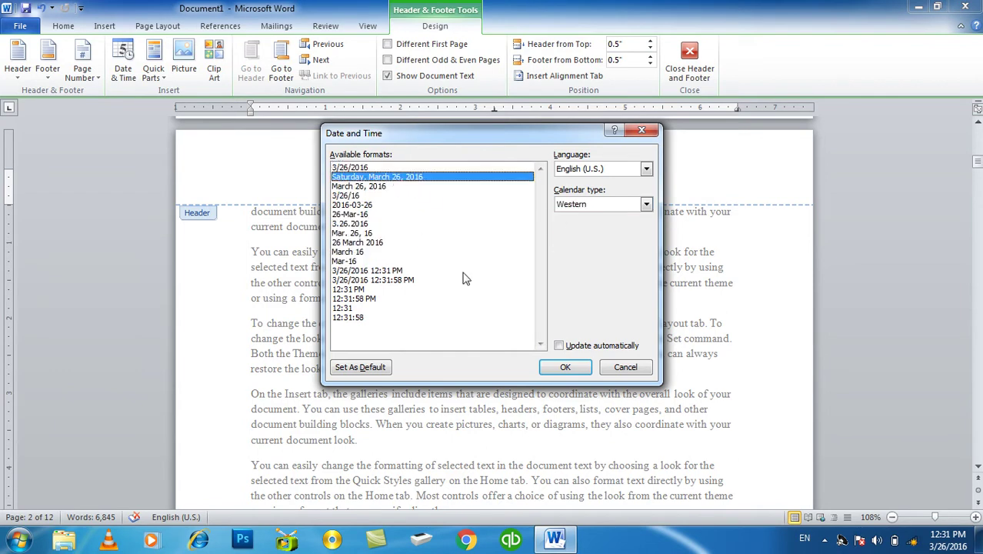
left_click(565, 366)
scroll(471, 230, "down", 5)
scroll(470, 218, "up", 5)
scroll(472, 219, "up", 5)
scroll(473, 221, "up", 5)
scroll(475, 222, "up", 5)
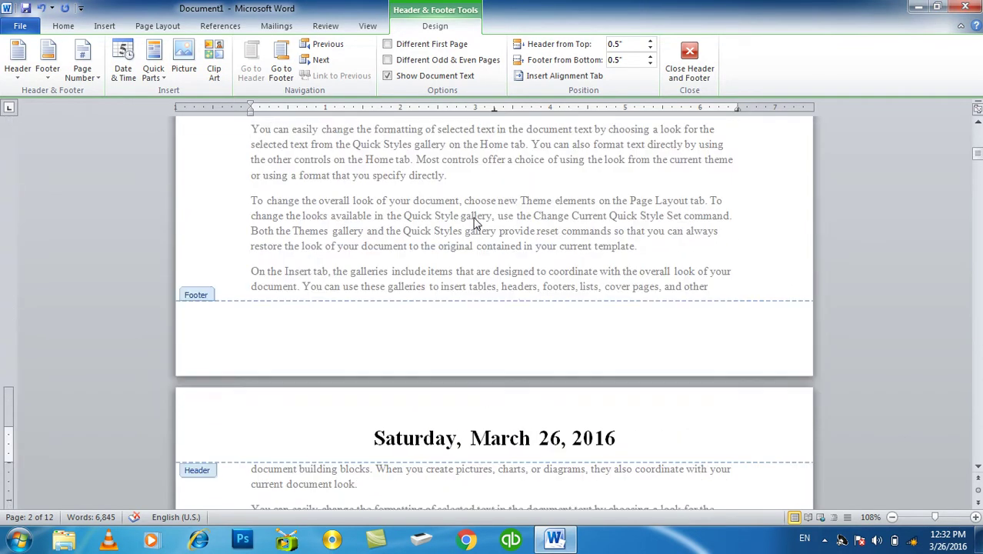
Delete the date line from the header.
triple_click(493, 438)
key("Delete")
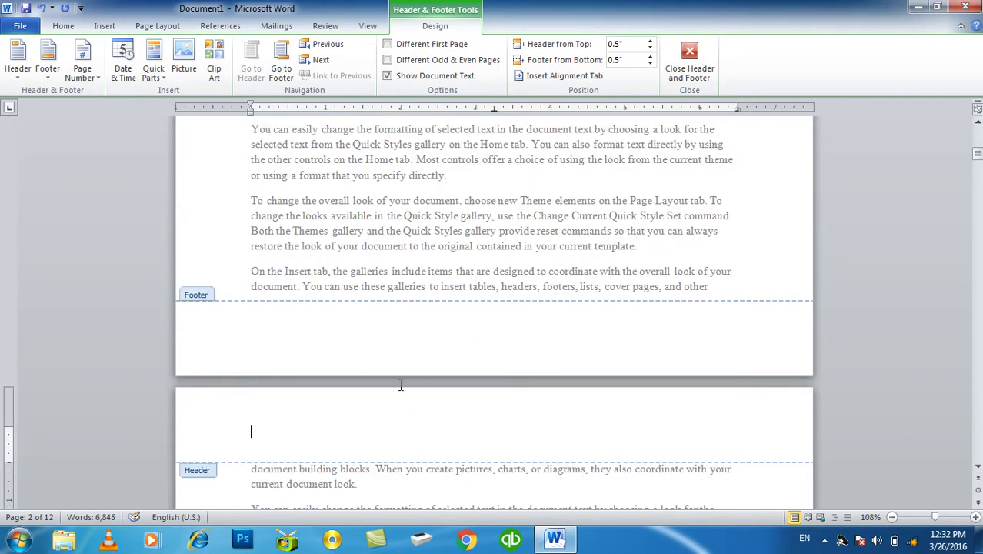
left_click(129, 81)
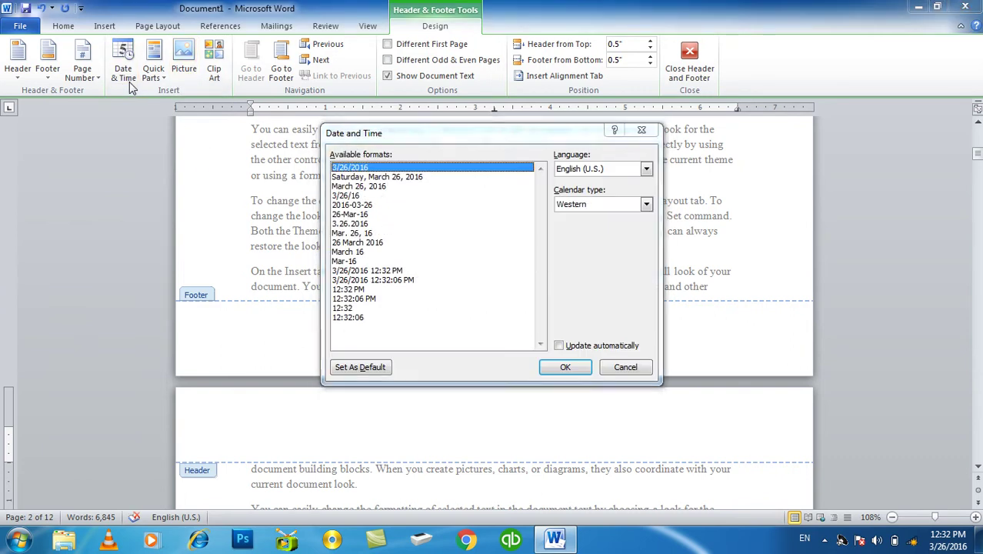
key("Escape")
Insert the Author document property field, then clear its text and remove the field.
left_click(163, 81)
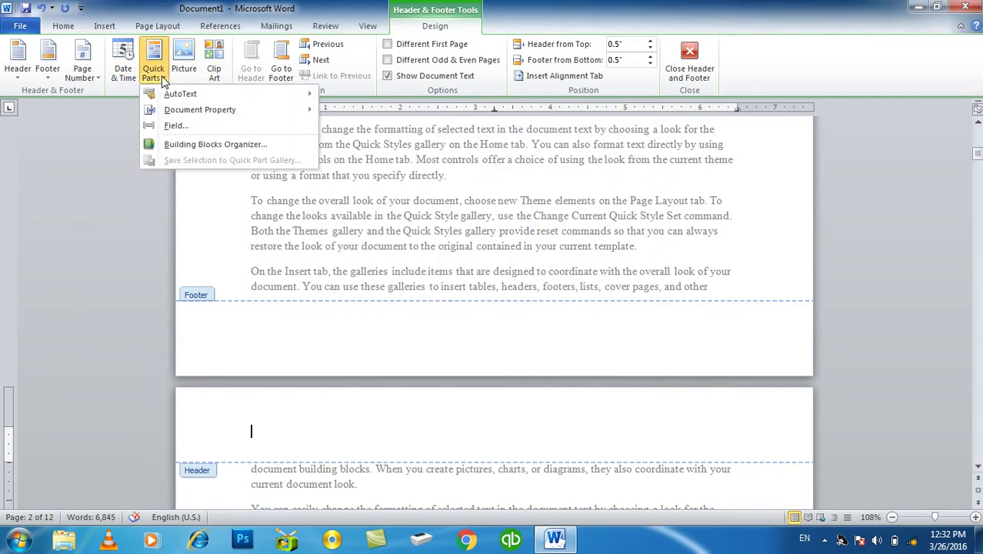
mouse_move(199, 109)
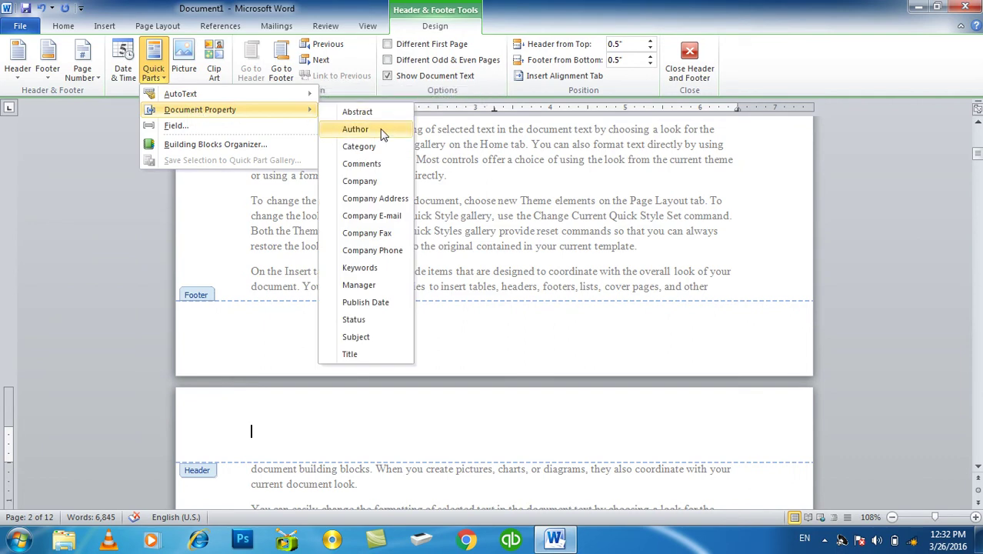
left_click(355, 129)
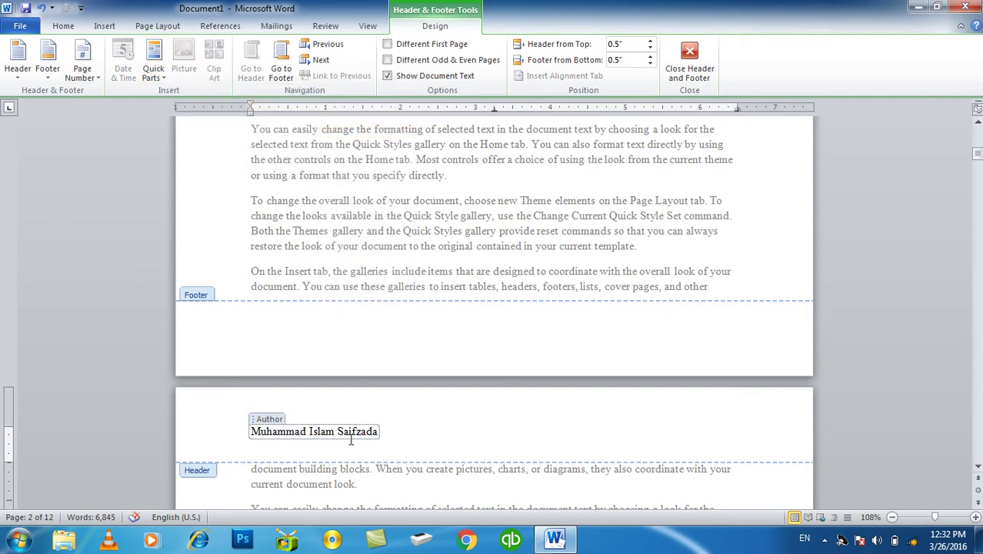
left_click_drag(395, 422, 151, 412)
key("Delete")
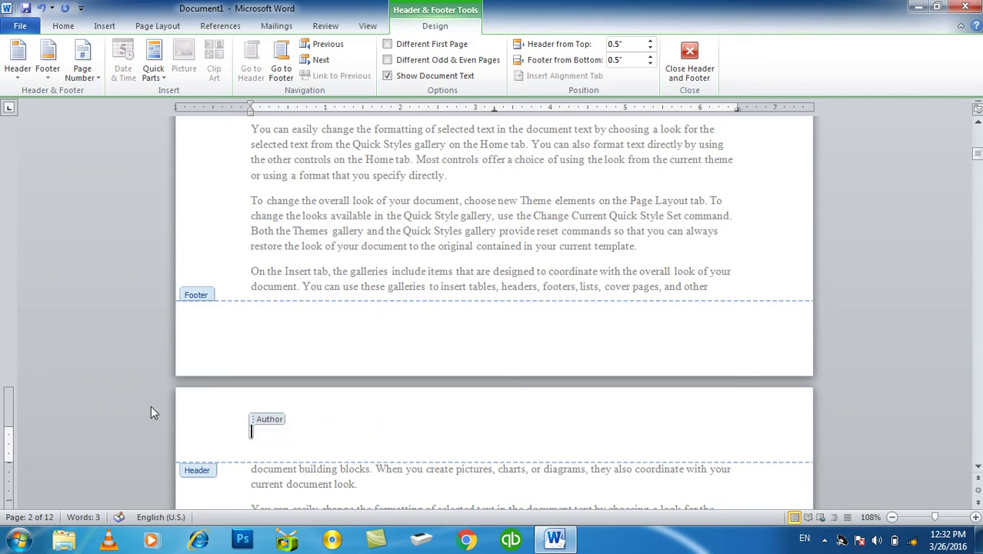
left_click(155, 79)
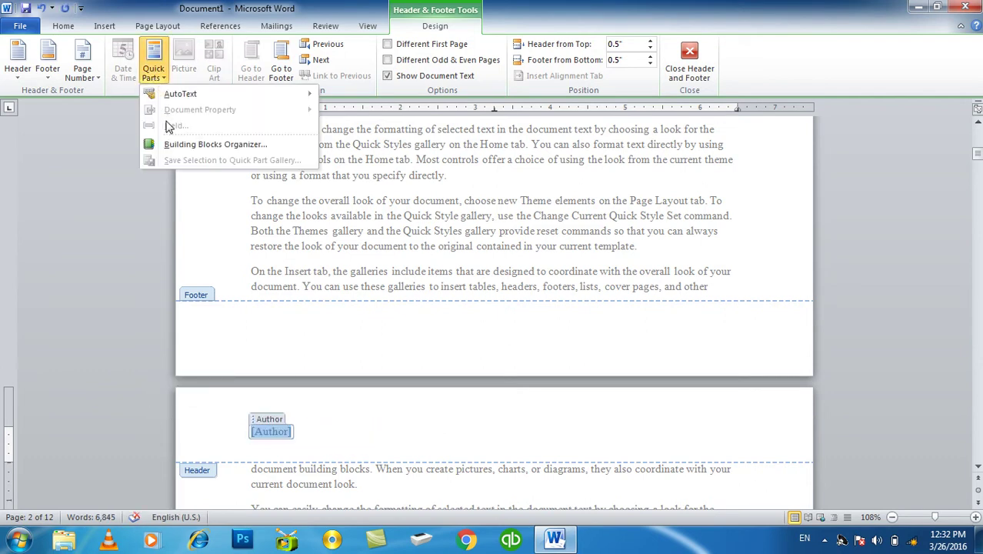
left_click(395, 417)
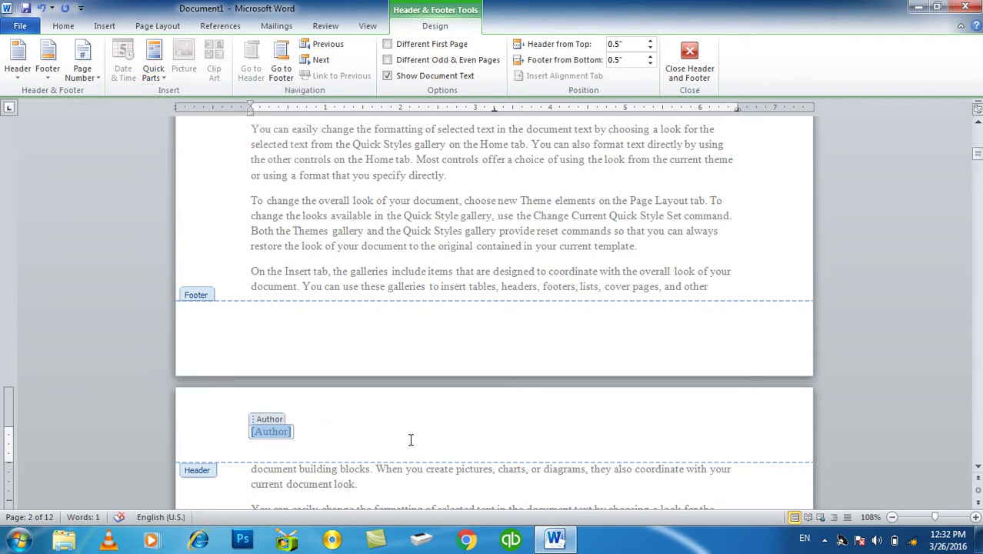
double_click(406, 431)
double_click(360, 359)
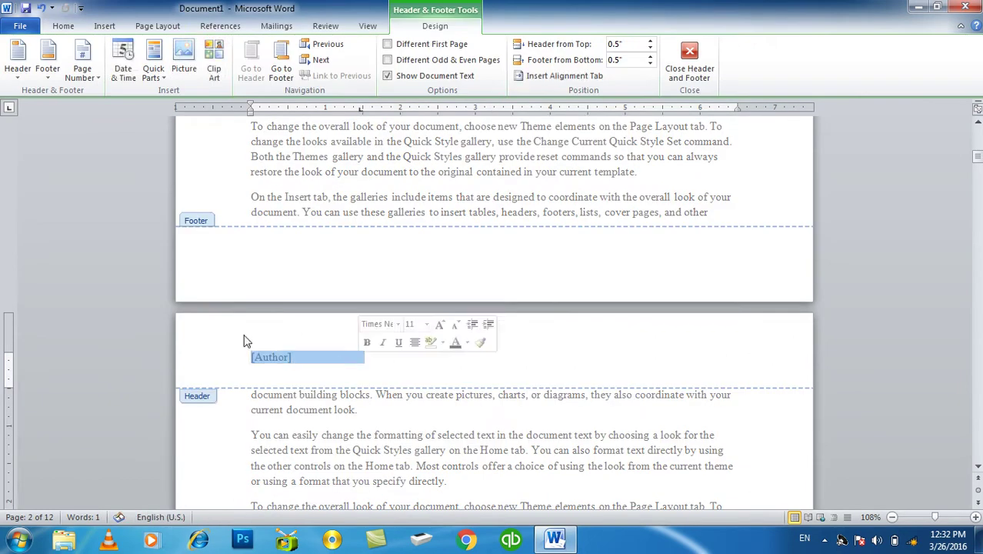
key("BackSpace")
key("BackSpace")
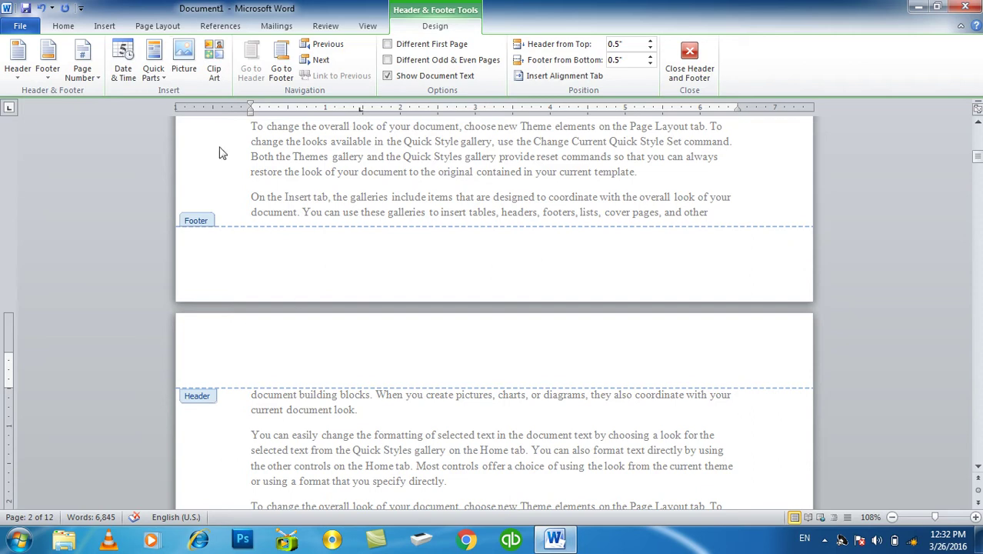
Insert the asad picture into the header and squash it to a 0.58-inch strip.
left_click(183, 73)
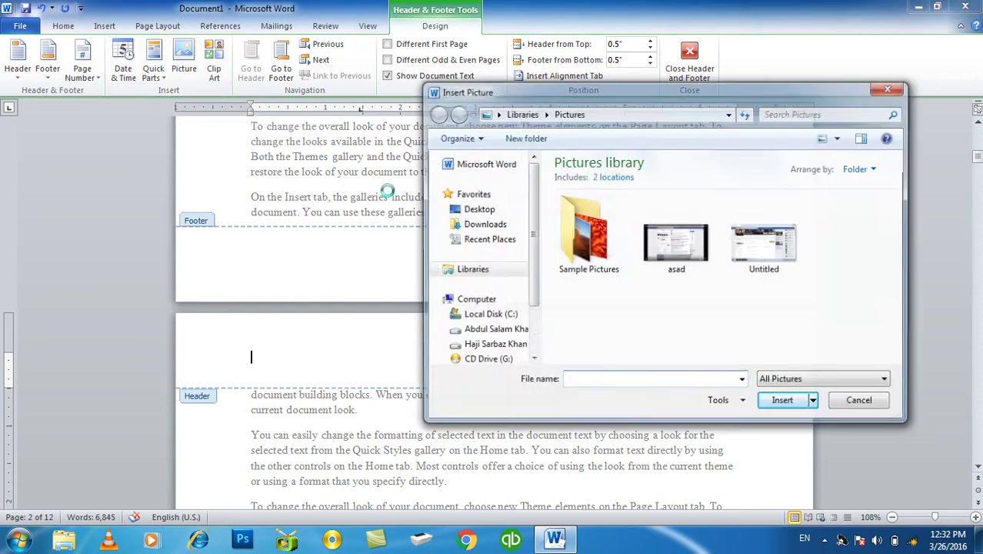
double_click(675, 245)
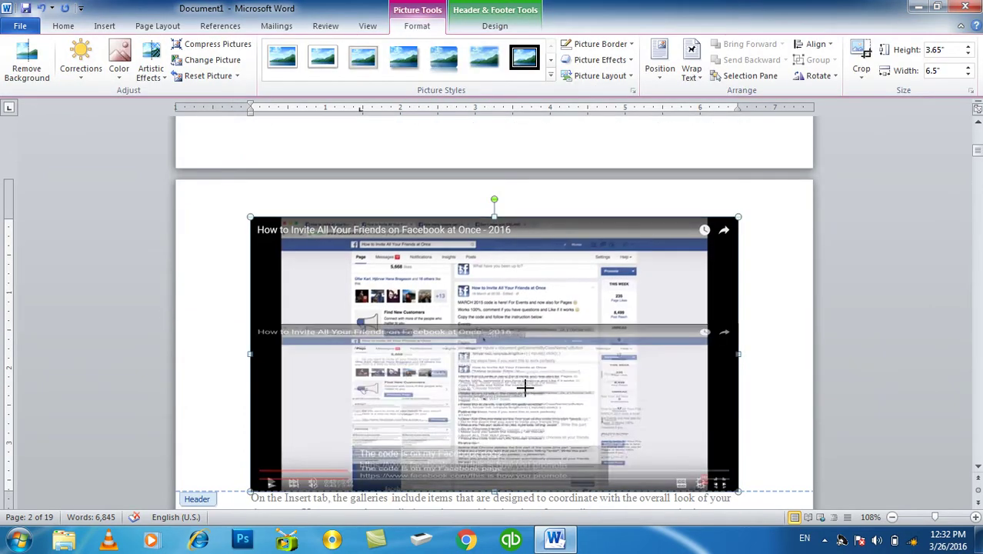
left_click_drag(495, 210, 536, 454)
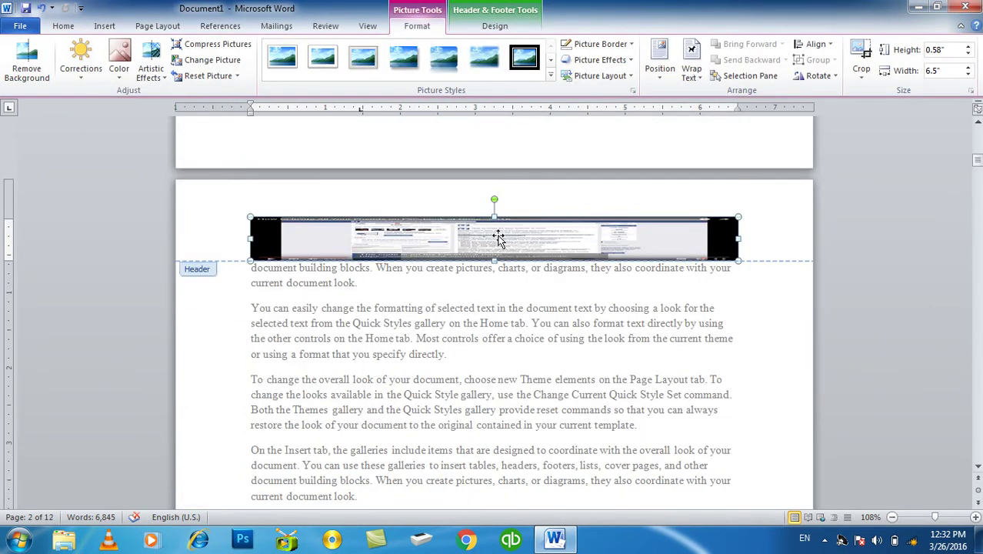
Delete the asad picture from the header, leaving it empty.
double_click(547, 381)
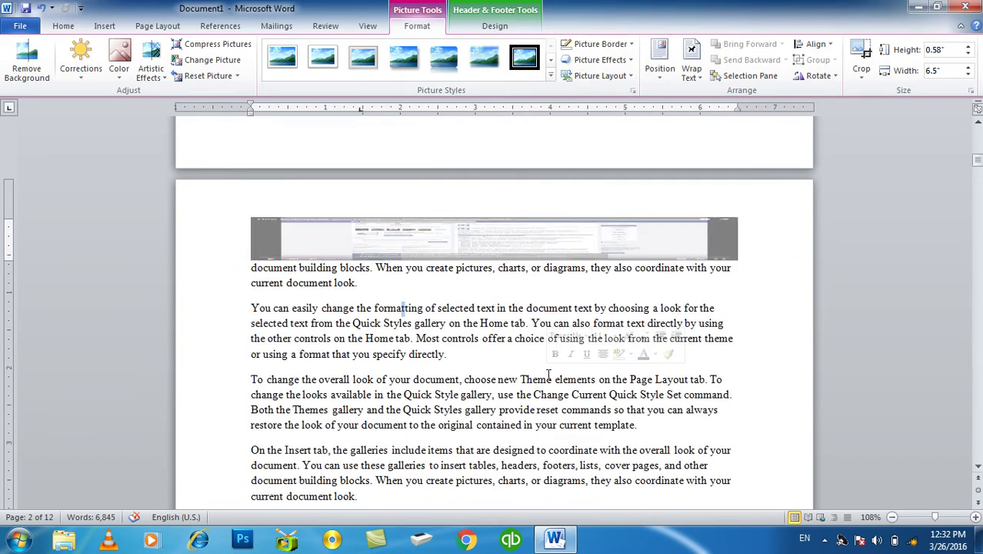
scroll(494, 287, "down", 5)
scroll(494, 287, "down", 5)
scroll(495, 287, "down", 3)
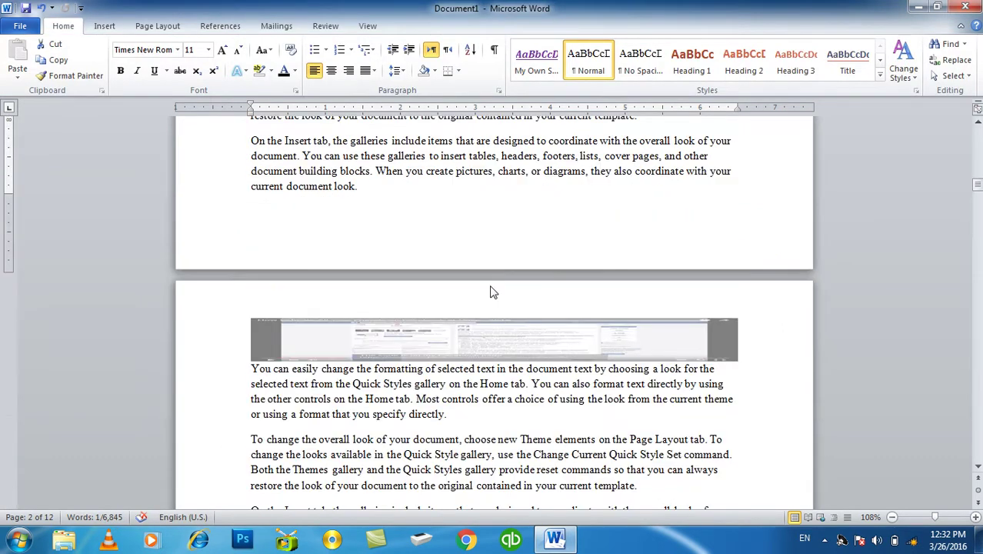
double_click(484, 336)
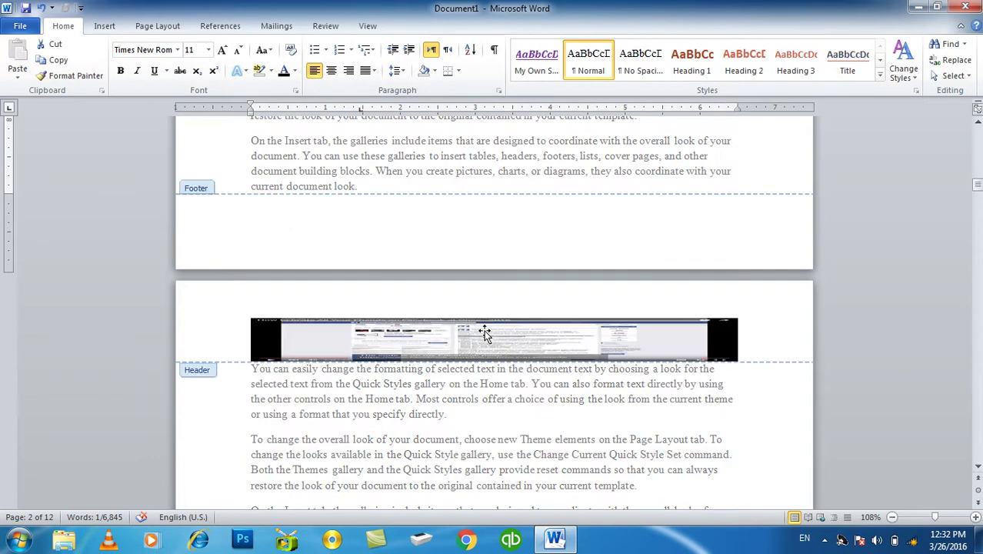
key("Delete")
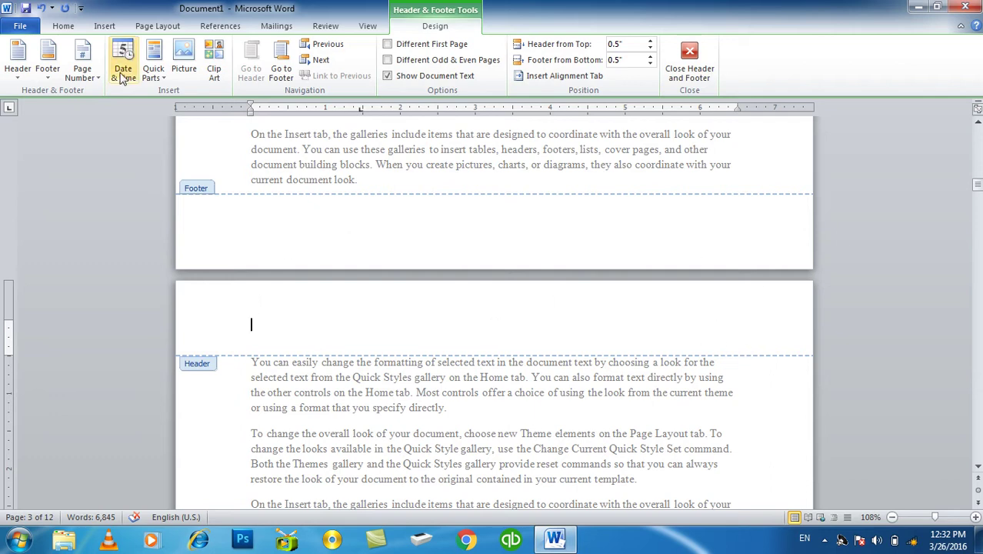
Insert the asad picture as a small thumbnail aligned to the header's right margin.
left_click(184, 58)
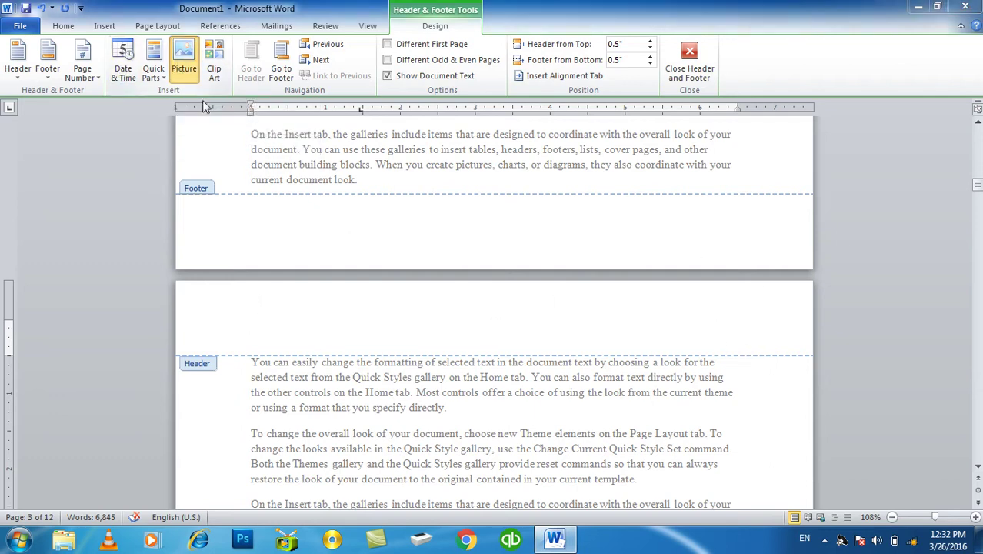
double_click(676, 243)
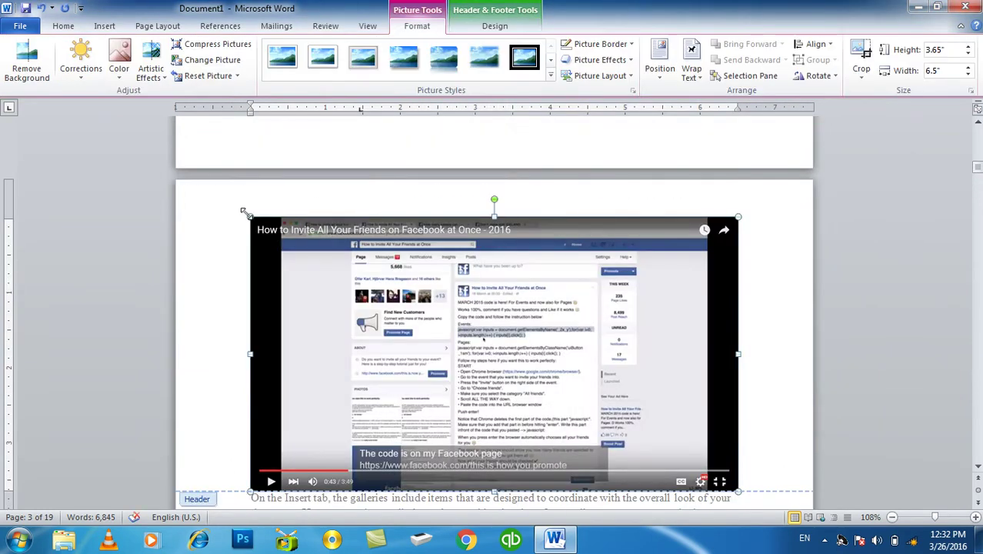
mouse_move(250, 217)
left_mouse_down()
mouse_move(505, 357)
mouse_move(689, 437)
left_mouse_up()
left_click_drag(298, 237, 448, 240)
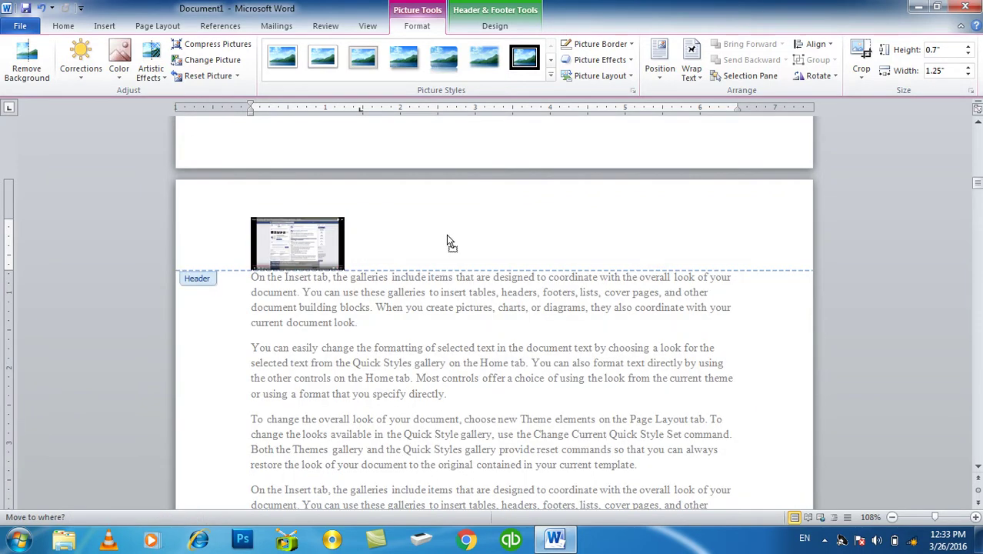
left_click_drag(711, 236, 711, 236)
key("ctrl+r")
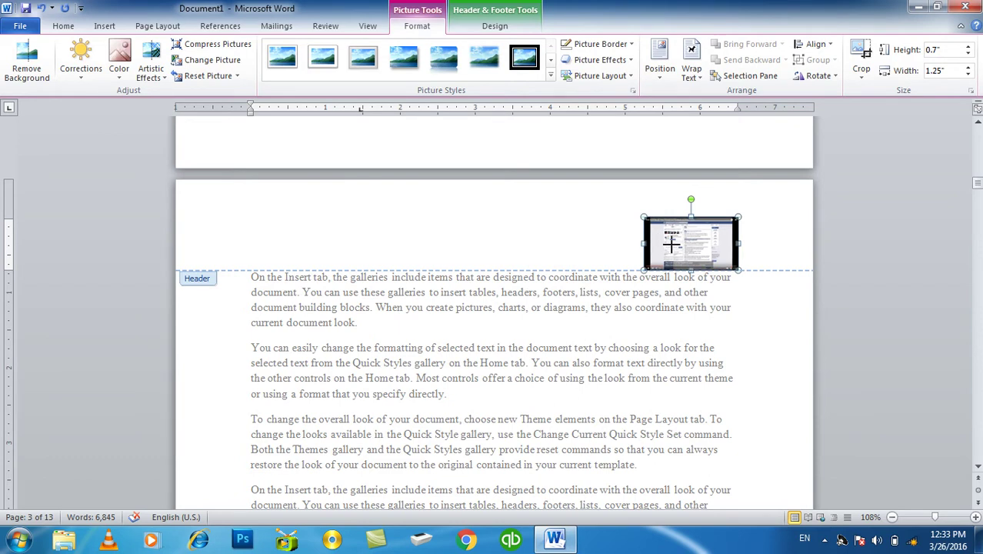
left_click_drag(642, 243, 672, 243)
left_click(631, 254)
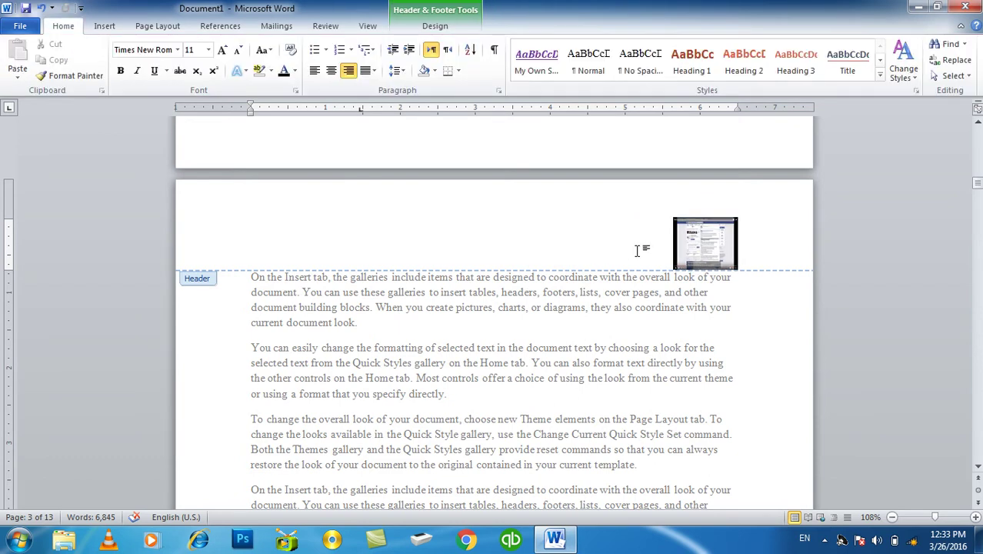
Copy the thumbnail to the left margin, then return to the body text.
left_click(703, 254)
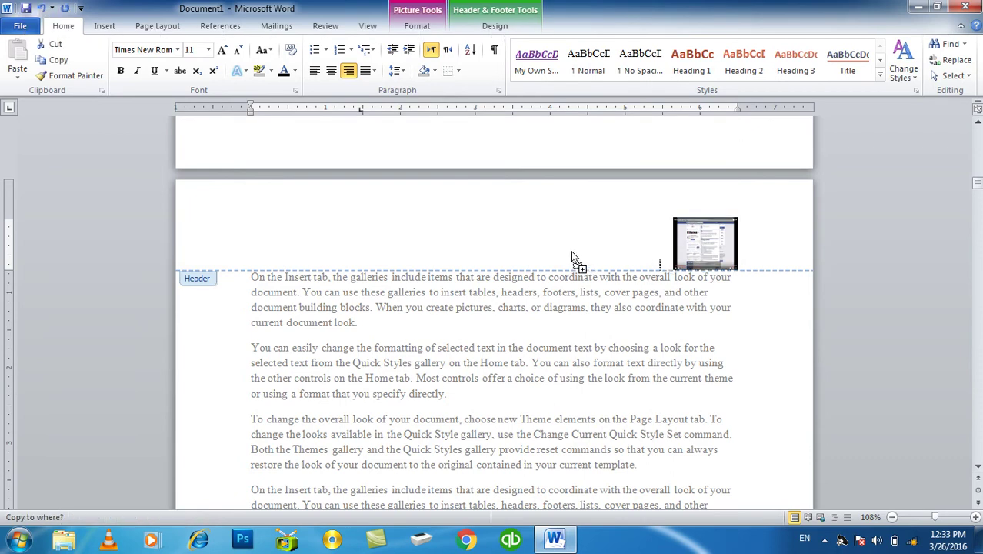
left_click_drag(706, 252, 563, 244)
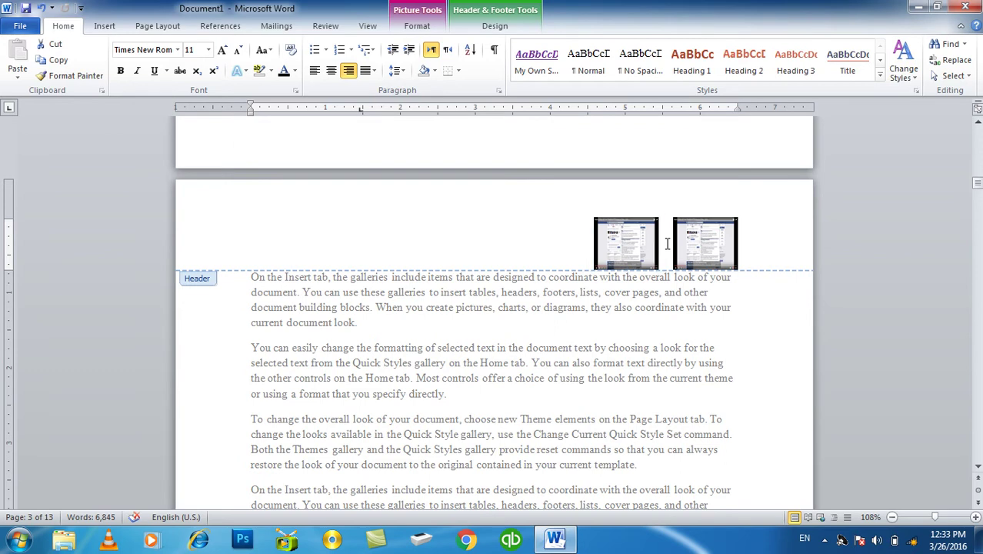
left_click(666, 243)
mouse_move(650, 262)
left_mouse_down()
mouse_move(486, 244)
mouse_move(285, 244)
left_mouse_up()
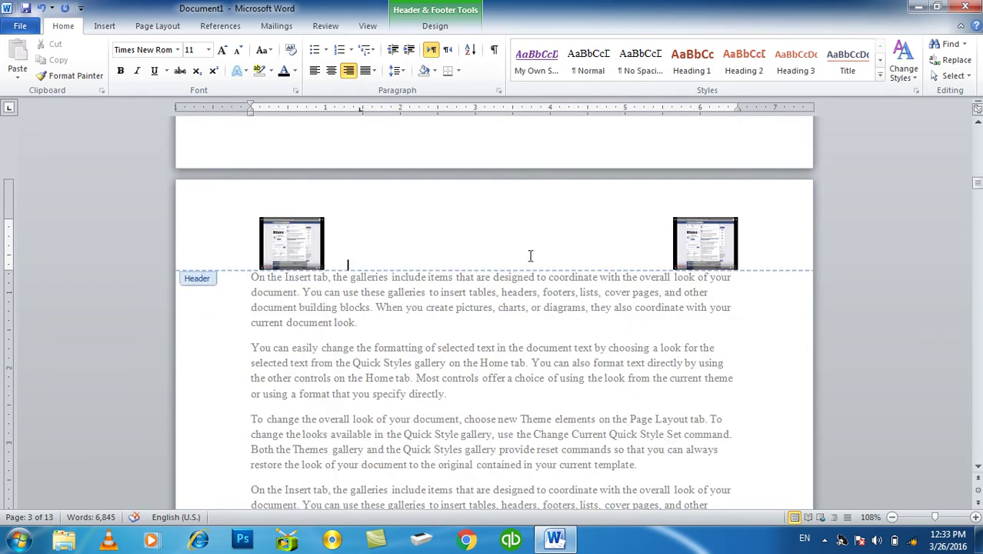
double_click(583, 366)
Delete both picture thumbnails from the header, then check the footer and header.
scroll(576, 330, "up", 10)
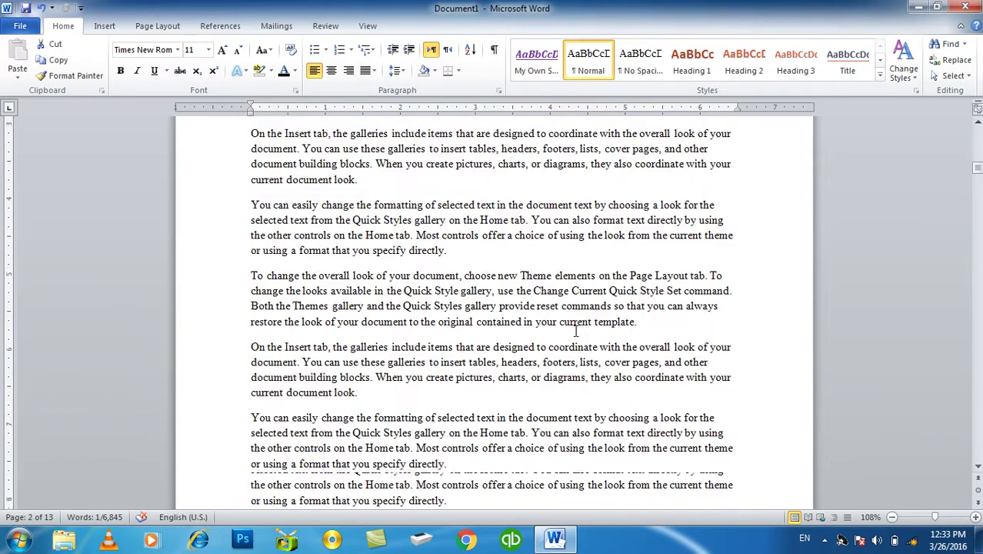
scroll(576, 331, "down", 5)
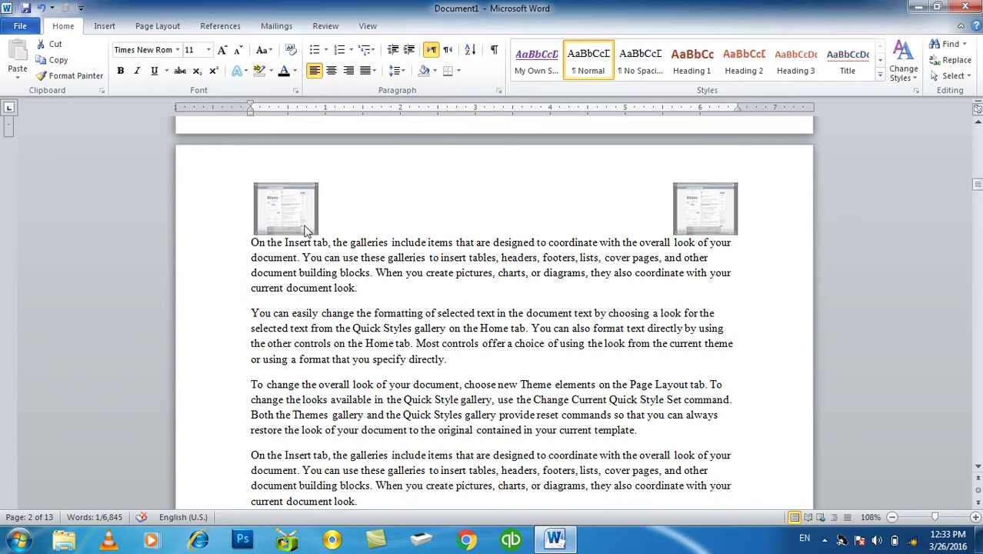
scroll(333, 192, "down", 5)
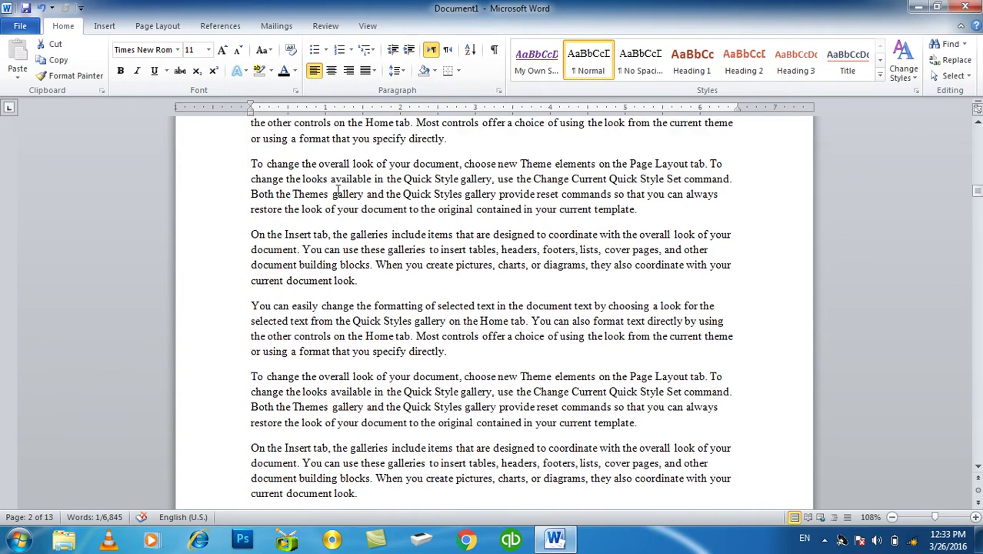
scroll(332, 230, "up", 6)
double_click(296, 242)
key("ctrl+a")
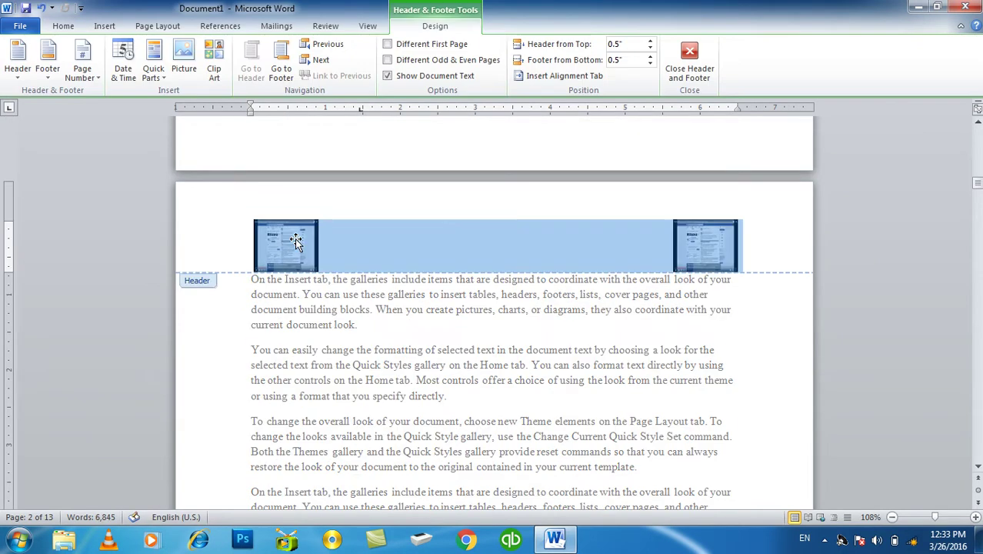
key("Delete")
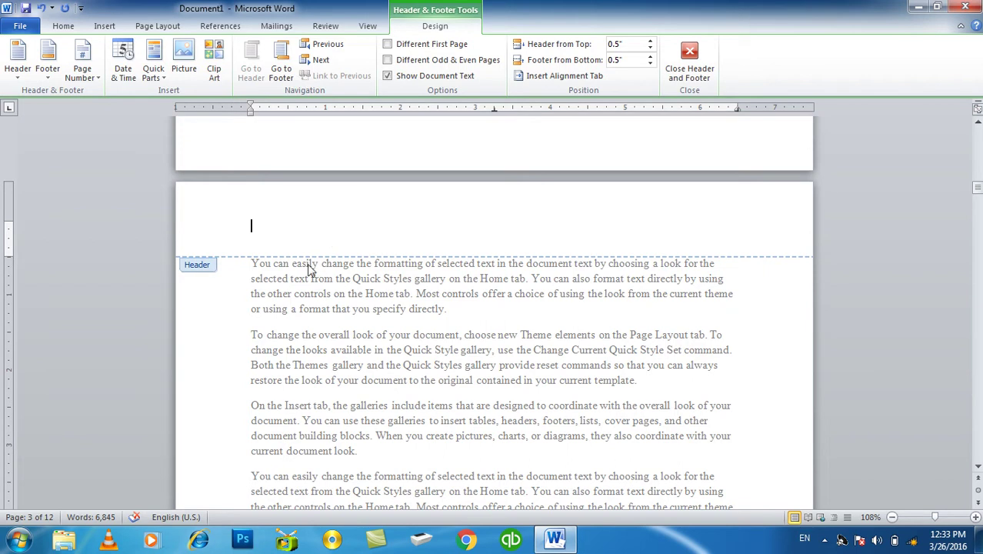
left_click(281, 71)
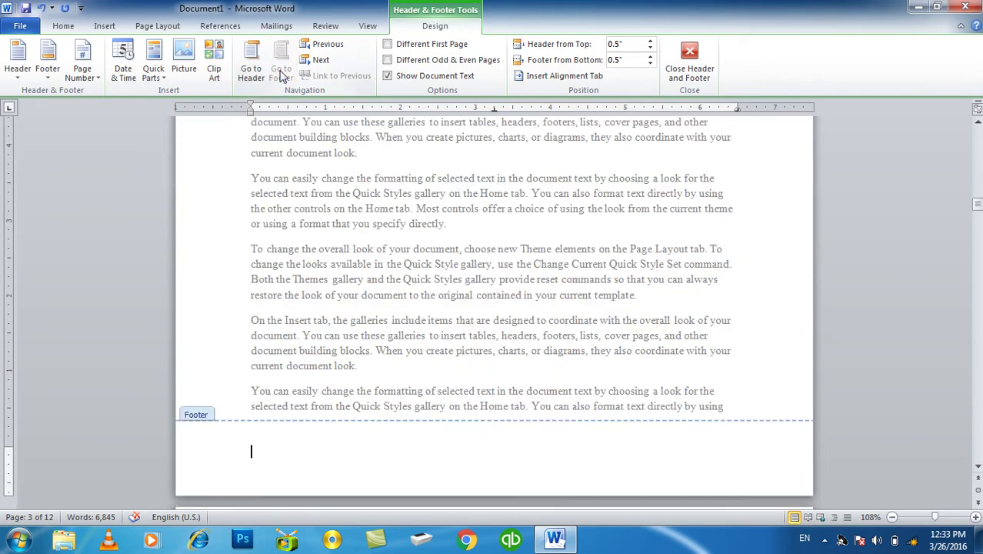
left_click(252, 69)
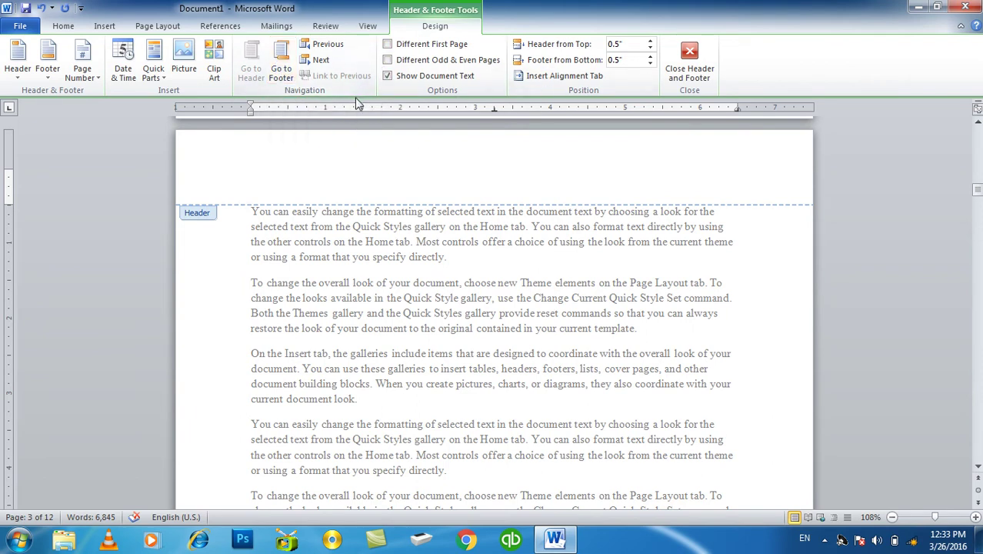
Exit header editing and close Word, discarding the changes to Document1.
left_click(689, 62)
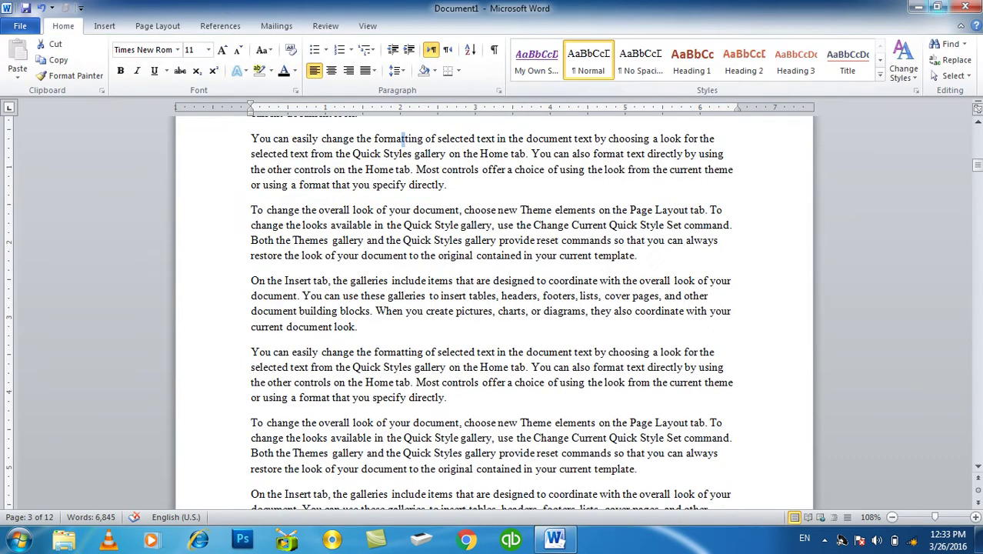
left_click(975, 7)
key("Tab")
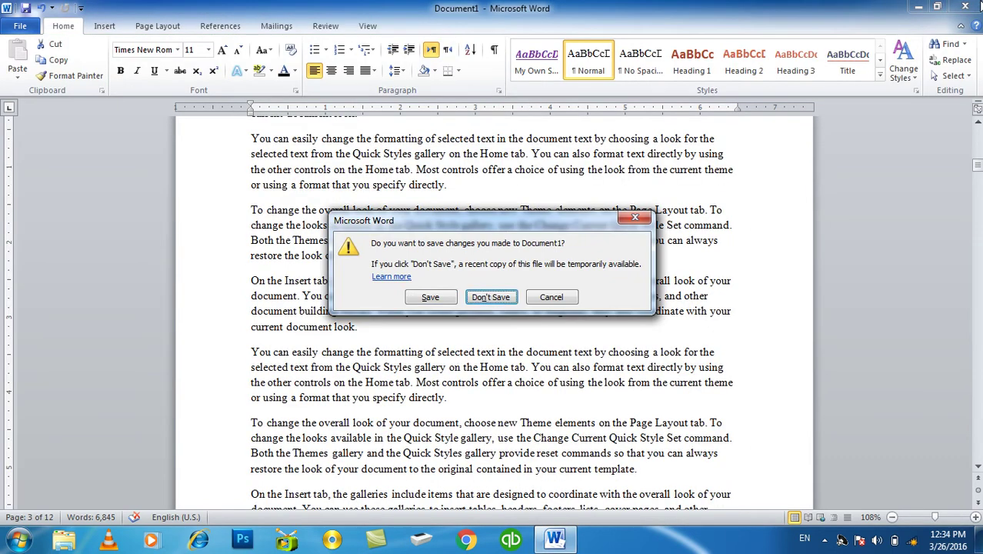